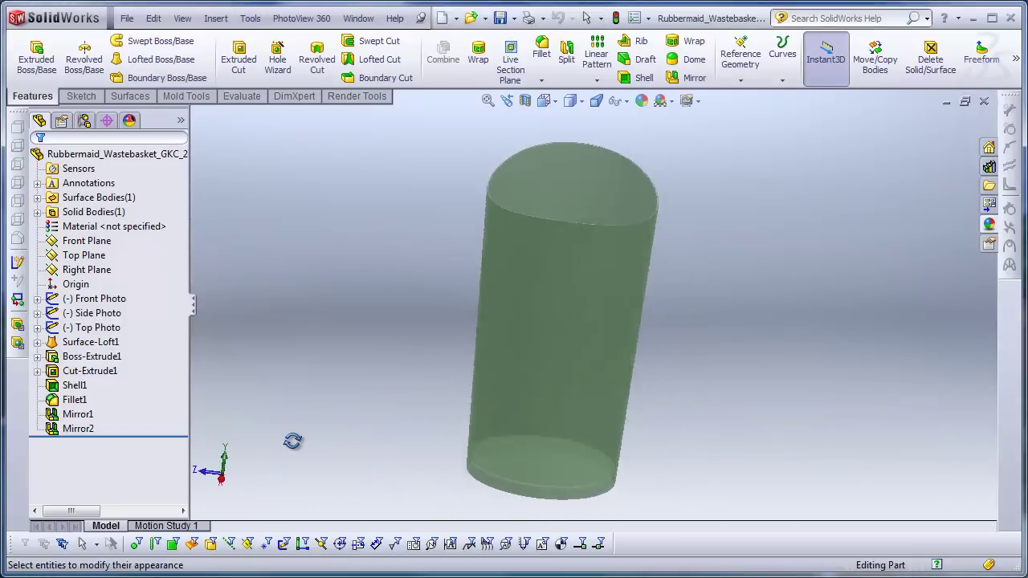
- Create a new part document from the Part_IN template
{"action": "key", "text": "Escape"}
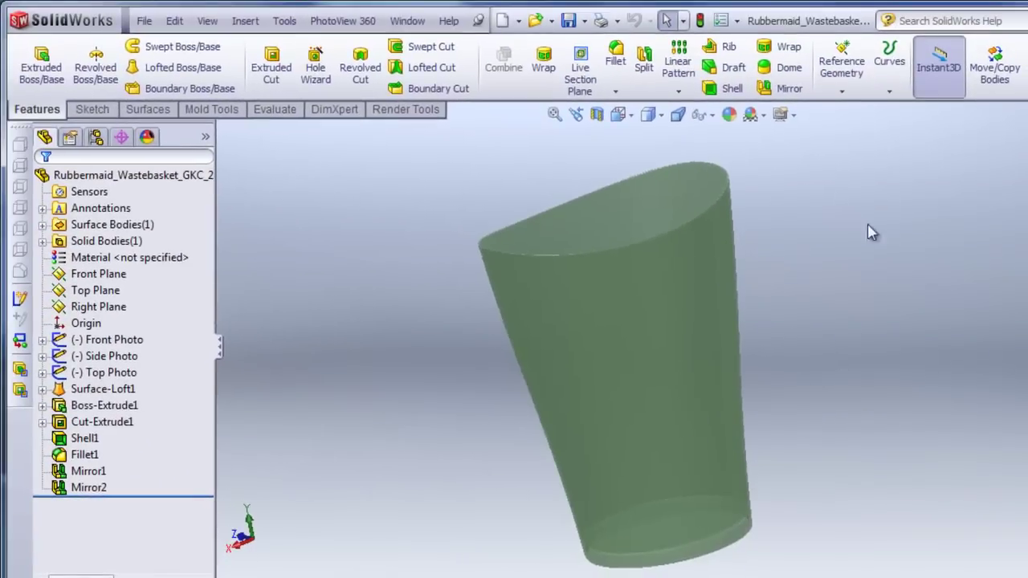
{"action": "middle_click_drag", "start_coordinate": [897, 228], "coordinate": [860, 281]}
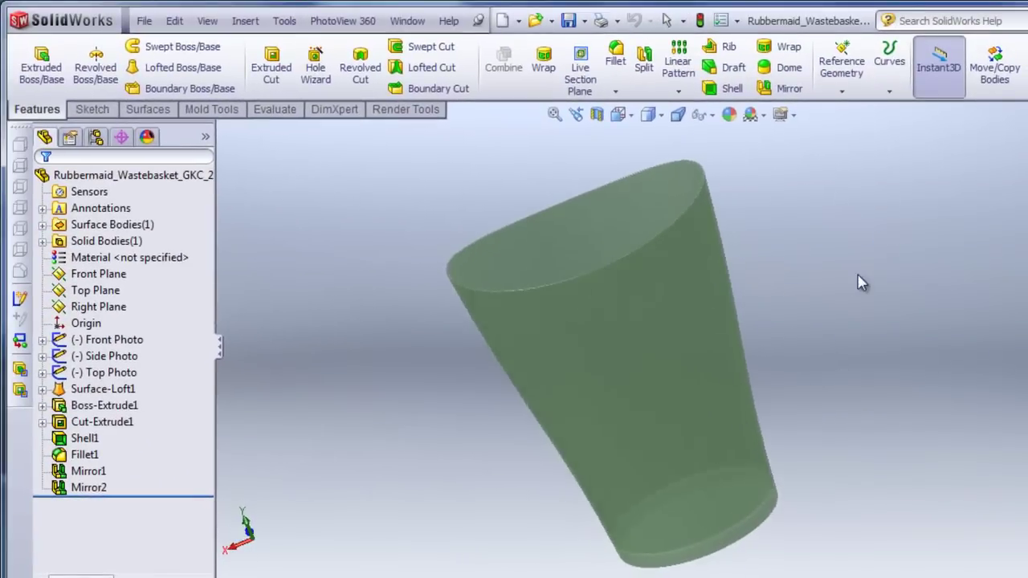
{"action": "left_click", "coordinate": [144, 20]}
{"action": "left_click", "coordinate": [172, 37]}
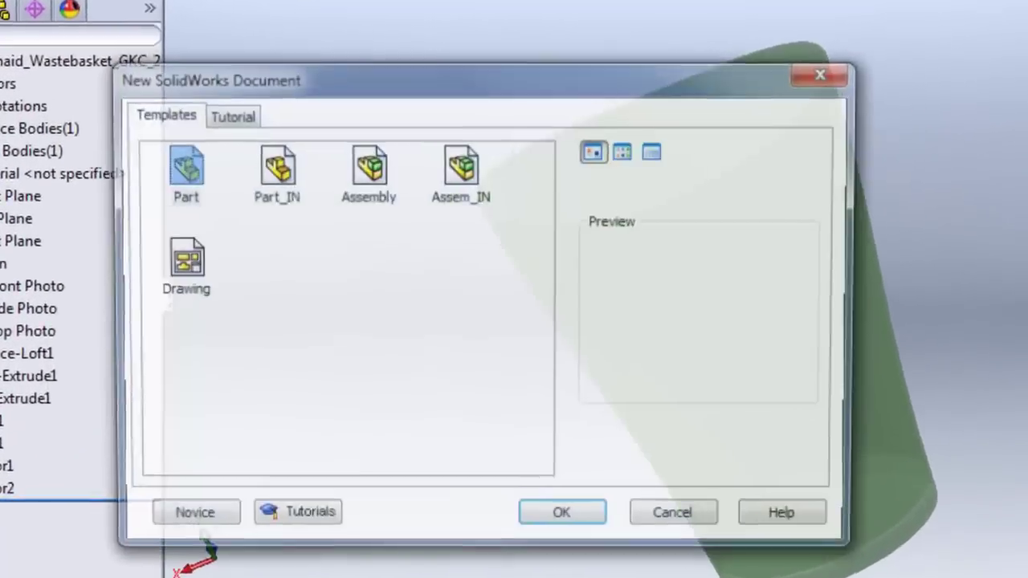
{"action": "left_click", "coordinate": [263, 191]}
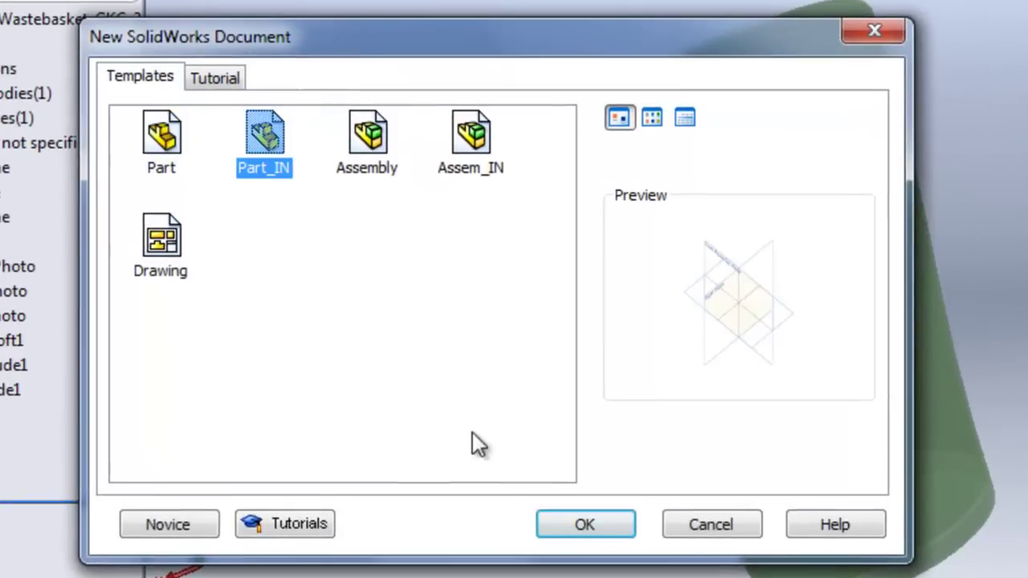
{"action": "left_click", "coordinate": [594, 528]}
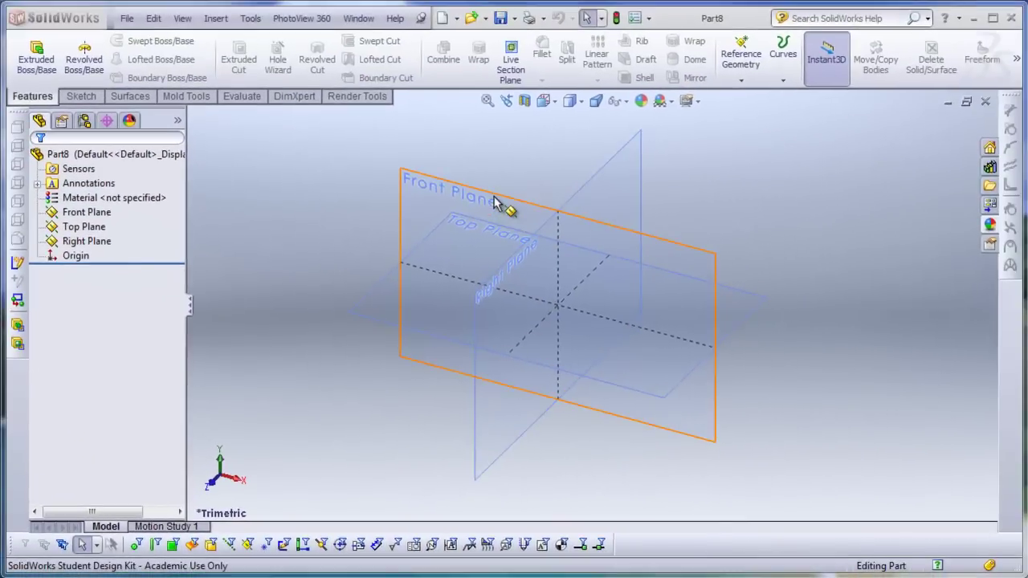
- Start a sketch on the Front Plane and insert Rubbermaid_Wastebasket_Front.jpg as a sketch picture
{"action": "left_click", "coordinate": [495, 202]}
{"action": "left_click", "coordinate": [556, 151]}
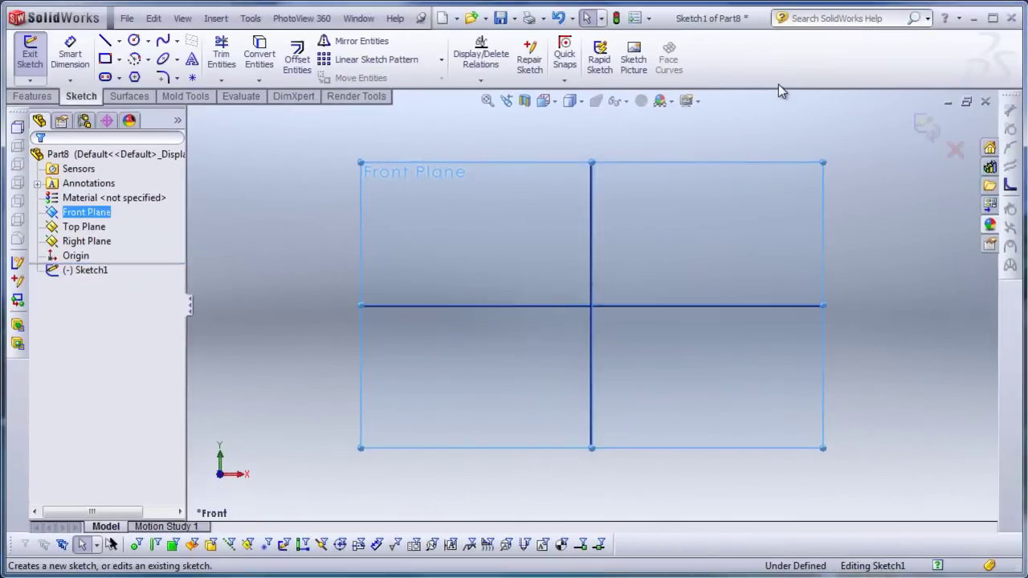
{"action": "left_click", "coordinate": [631, 58]}
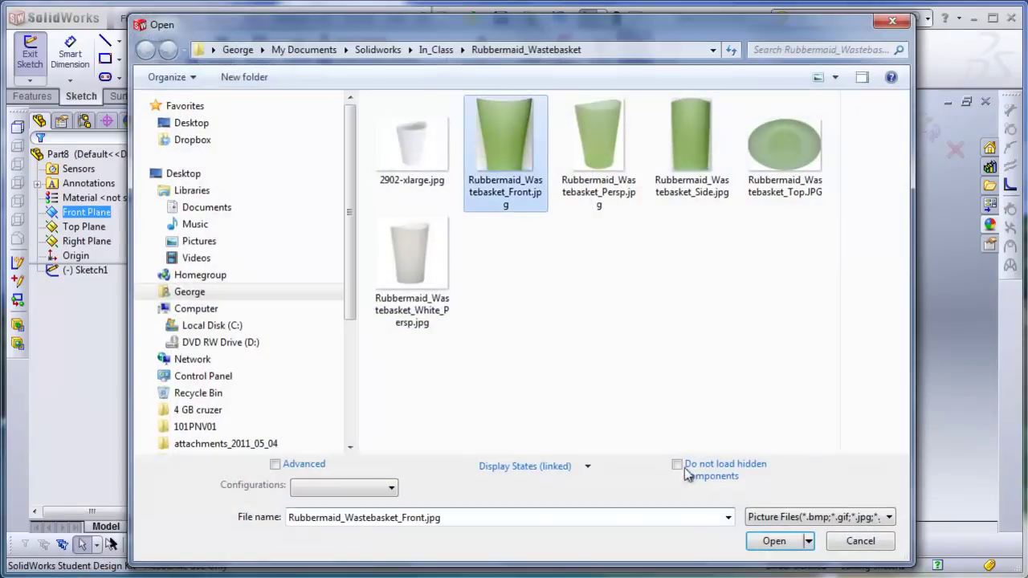
{"action": "left_click", "coordinate": [773, 542]}
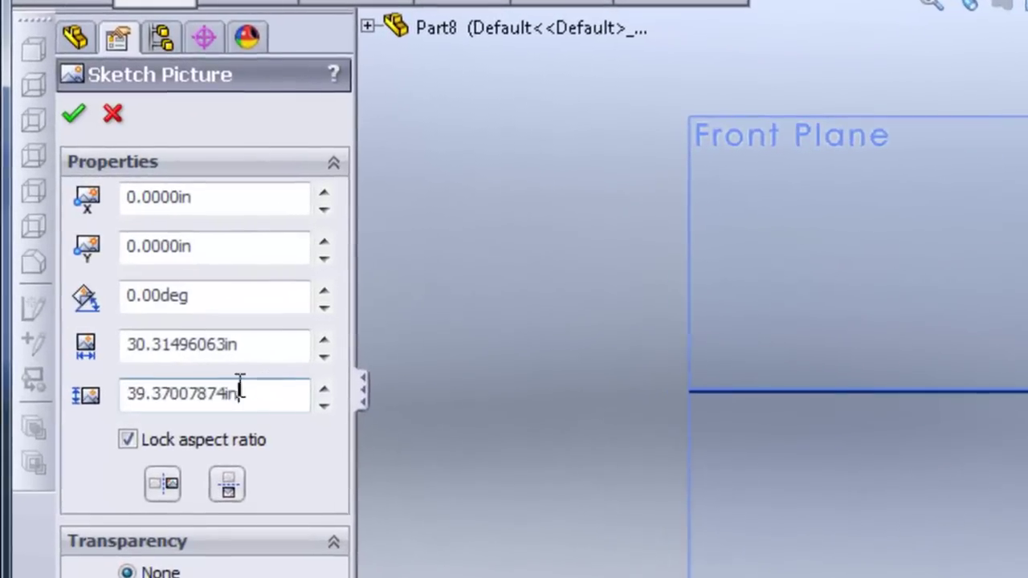
- Set the front picture's height to 13 in, unlock its aspect ratio and set its width to 10.1875 in
{"action": "left_click_drag", "start_coordinate": [126, 307], "coordinate": [68, 307]}
{"action": "type", "text": "13"}
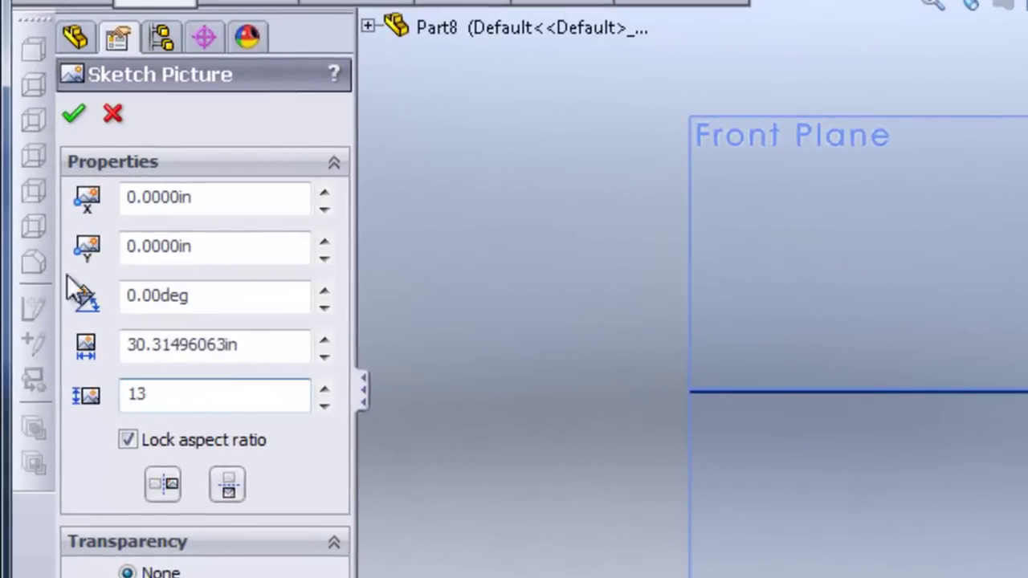
{"action": "left_click", "coordinate": [228, 345]}
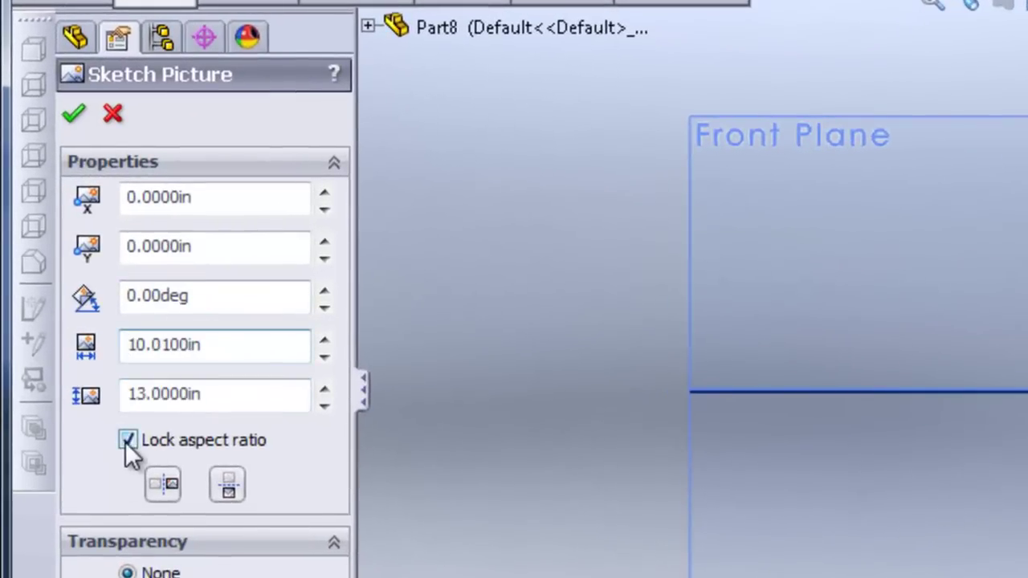
{"action": "left_click", "coordinate": [127, 440]}
{"action": "double_click", "coordinate": [214, 345]}
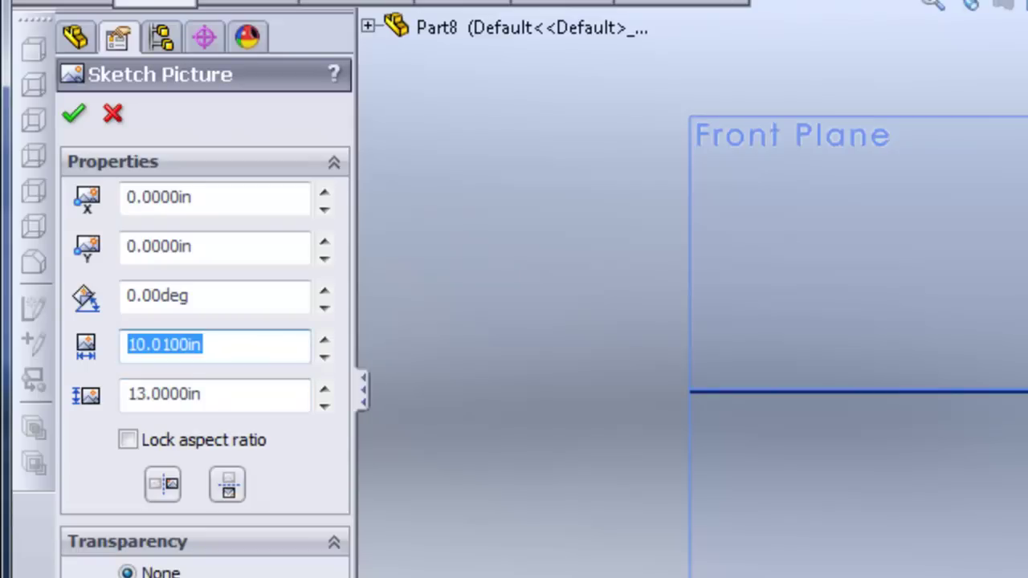
{"action": "type", "text": "10.1875"}
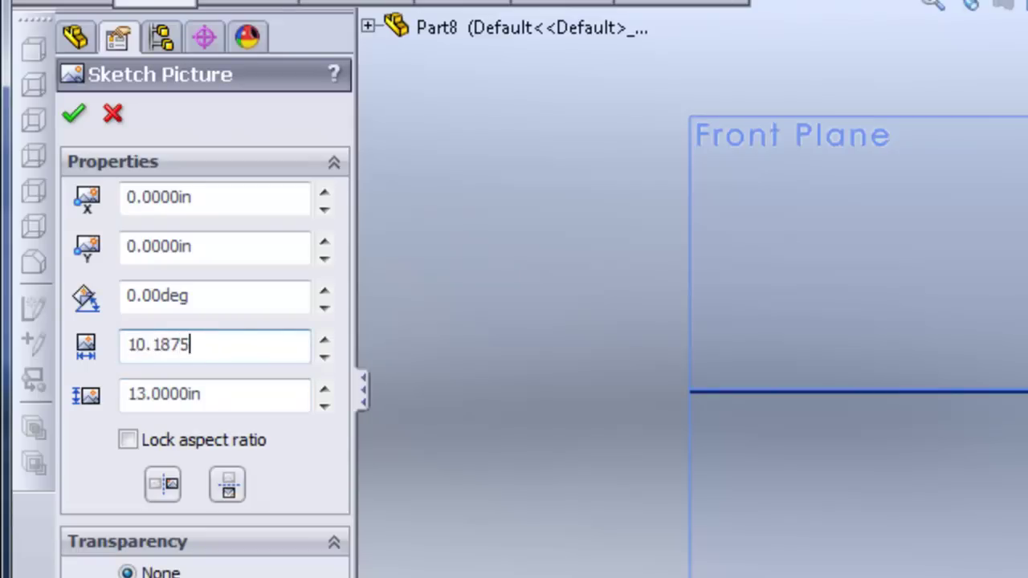
{"action": "left_click", "coordinate": [257, 308]}
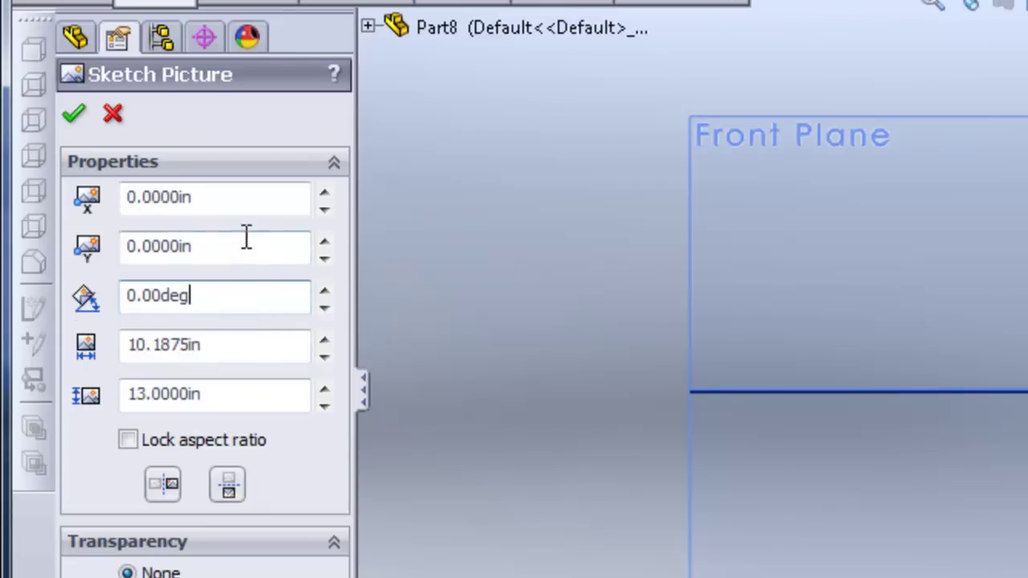
- Centre the front picture horizontally on the origin by setting its X position to minus half its width, -5.09375 in
{"action": "key", "text": "Tab"}
{"action": "key", "text": "ctrl+c"}
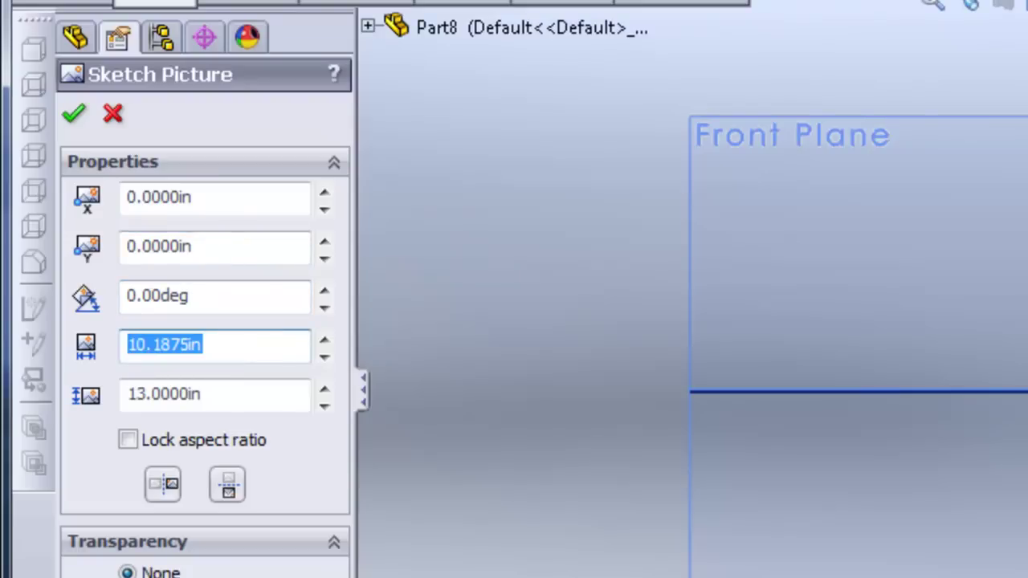
{"action": "left_click", "coordinate": [215, 193]}
{"action": "key", "text": "ctrl+a"}
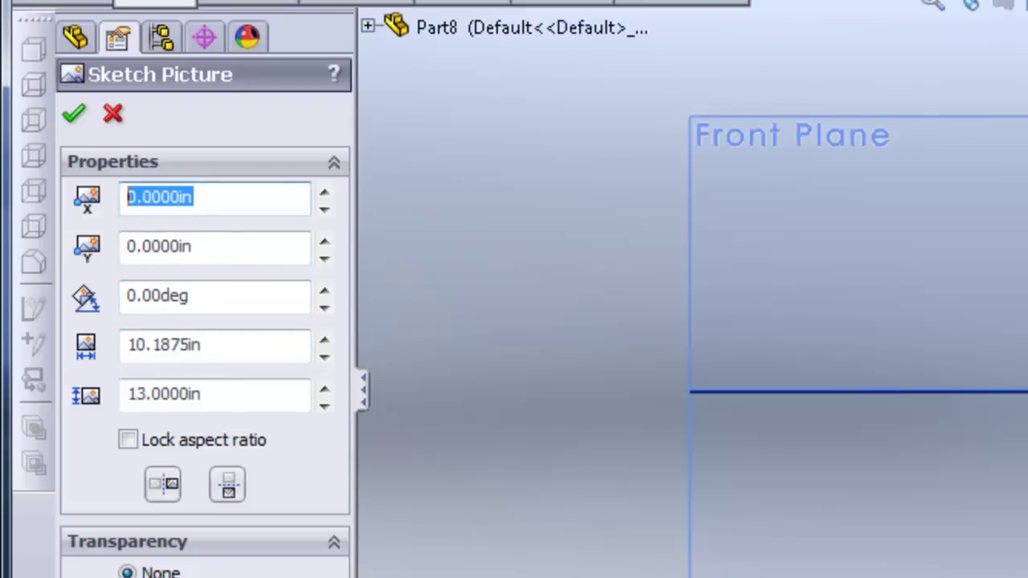
{"action": "key", "text": "ctrl+v"}
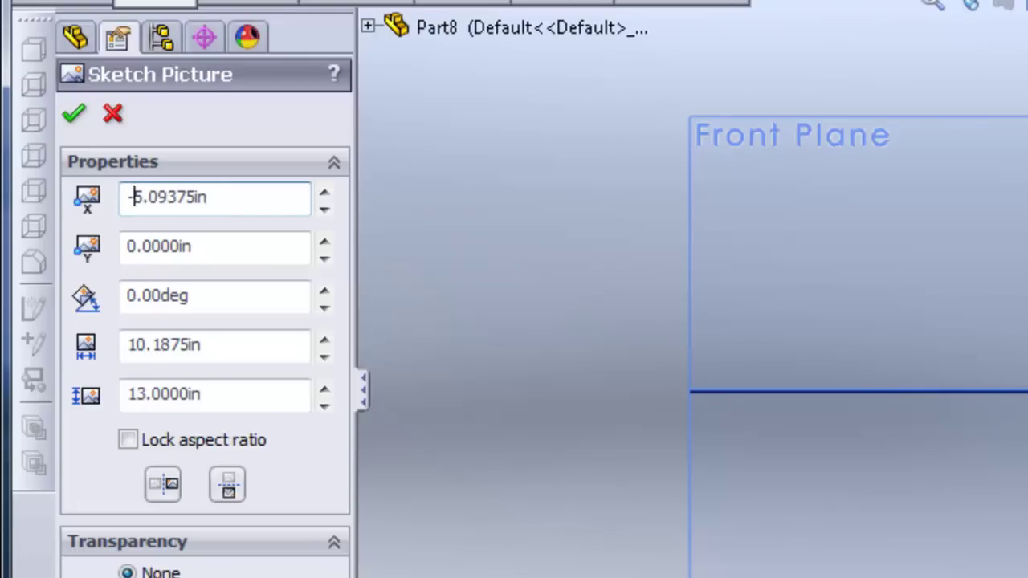
{"action": "type", "text": "-"}
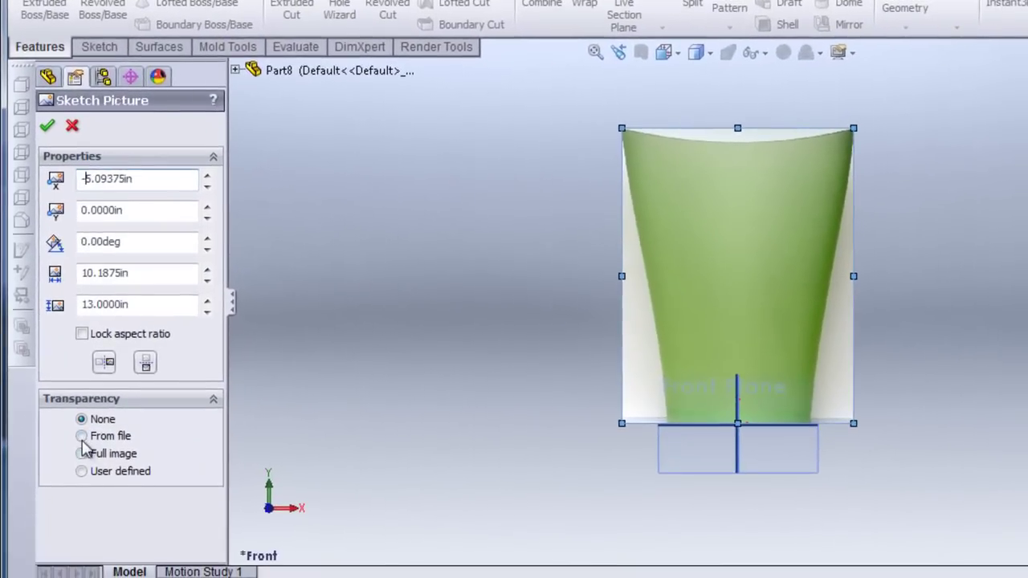
- Apply full-image transparency of 0.60 to the front picture and accept its settings
{"action": "left_click", "coordinate": [82, 454]}
{"action": "left_click", "coordinate": [128, 523]}
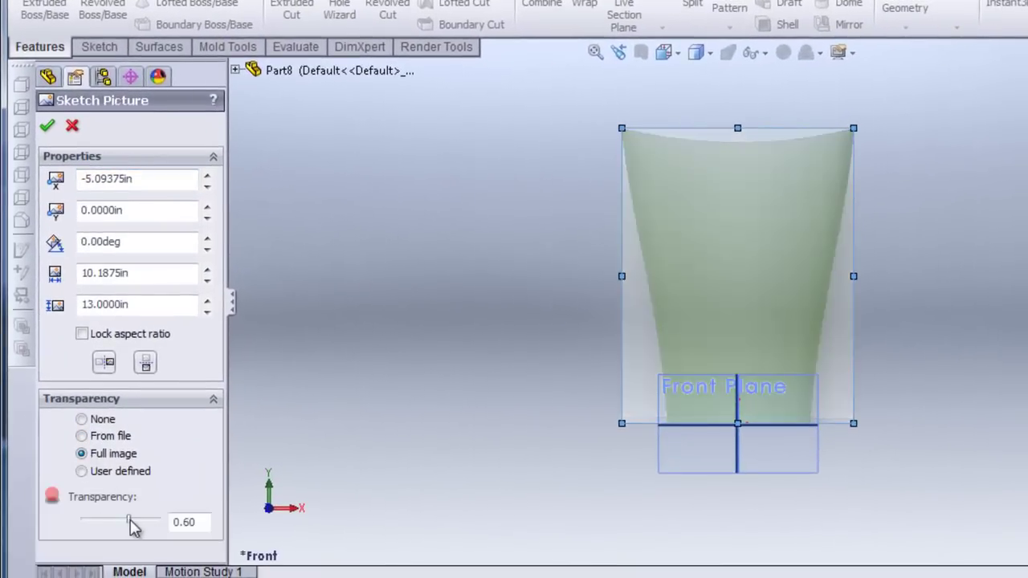
{"action": "left_click", "coordinate": [48, 127]}
- Start a sketch on the Right Plane and insert Rubbermaid_Wastebasket_Side.jpg as a sketch picture
{"action": "mouse_move", "coordinate": [950, 277]}
{"action": "middle_mouse_down"}
{"action": "mouse_move", "coordinate": [875, 387]}
{"action": "mouse_move", "coordinate": [931, 374]}
{"action": "mouse_move", "coordinate": [996, 291]}
{"action": "middle_mouse_up"}
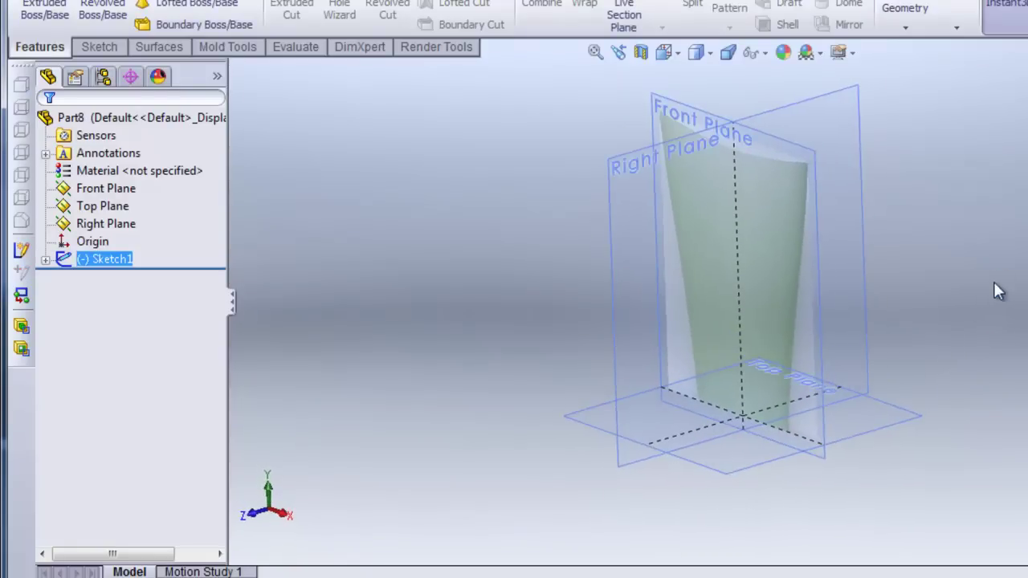
{"action": "left_click", "coordinate": [843, 110]}
{"action": "left_click", "coordinate": [898, 53]}
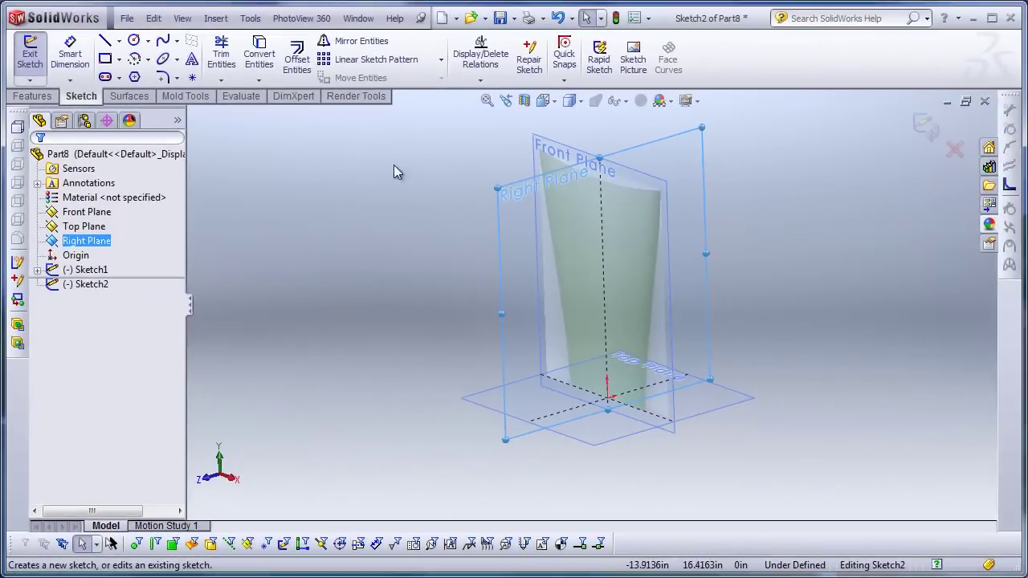
{"action": "left_click", "coordinate": [633, 59]}
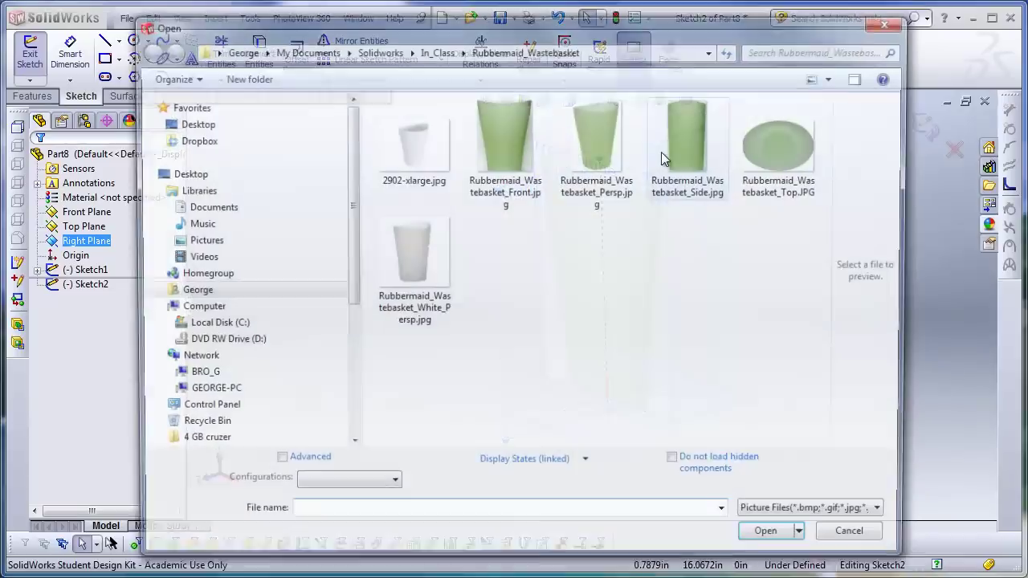
{"action": "left_click", "coordinate": [712, 202]}
{"action": "left_click", "coordinate": [773, 539]}
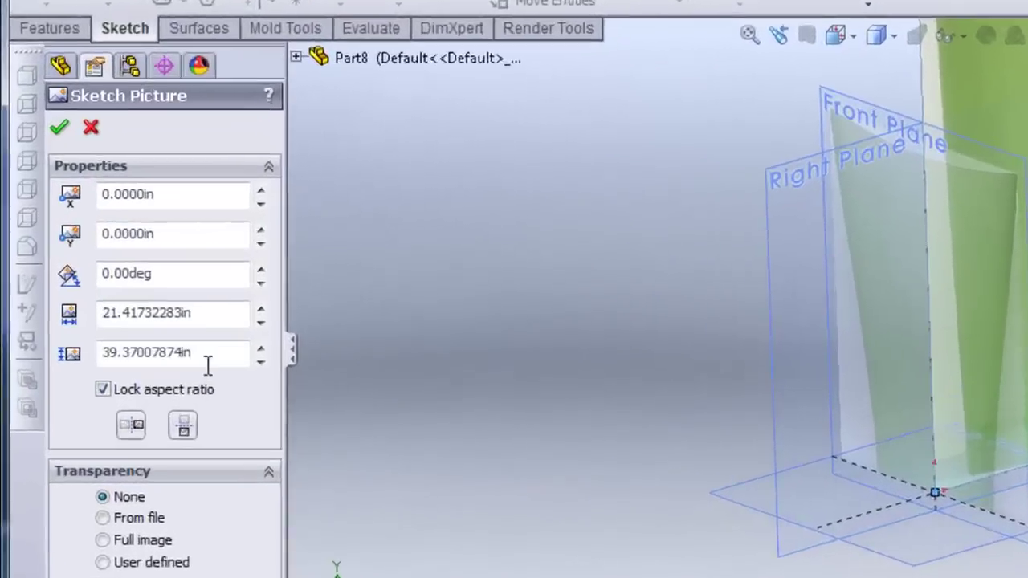
- Set the side picture's height to 13 in, unlock its aspect ratio and set its width to 7.25 in
{"action": "double_click", "coordinate": [96, 307]}
{"action": "type", "text": "13"}
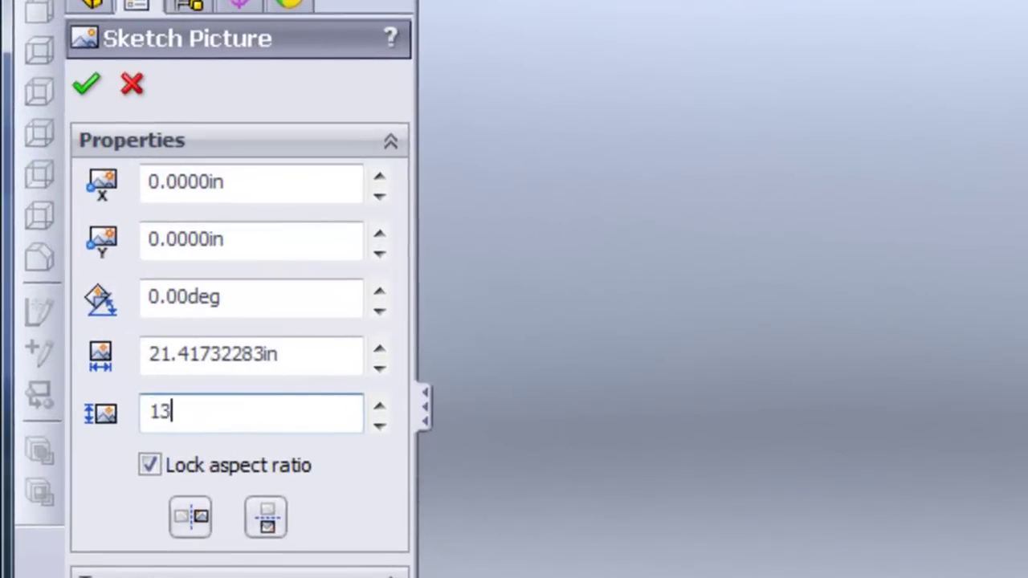
{"action": "left_click", "coordinate": [298, 359]}
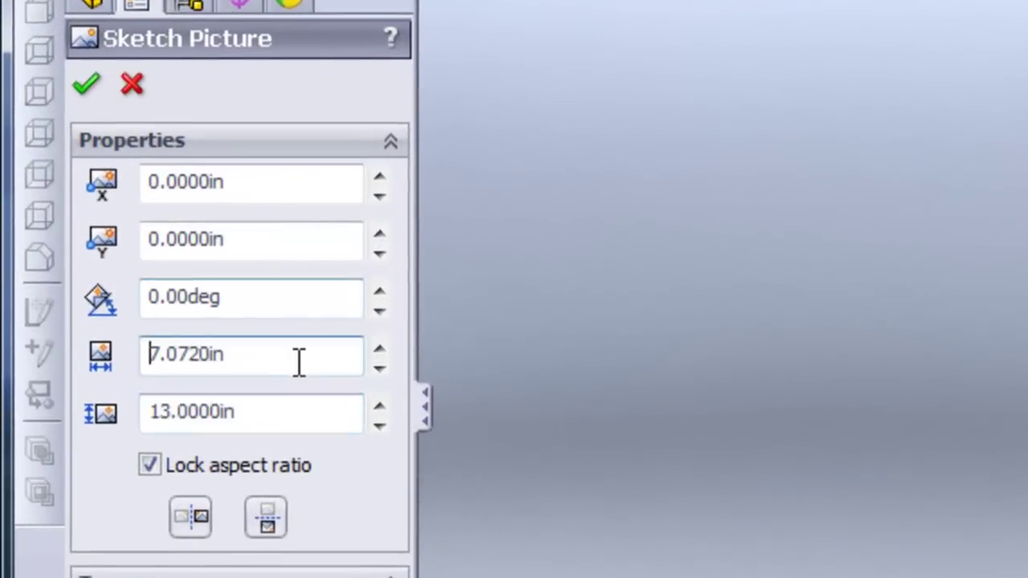
{"action": "left_click", "coordinate": [151, 466]}
{"action": "double_click", "coordinate": [237, 354]}
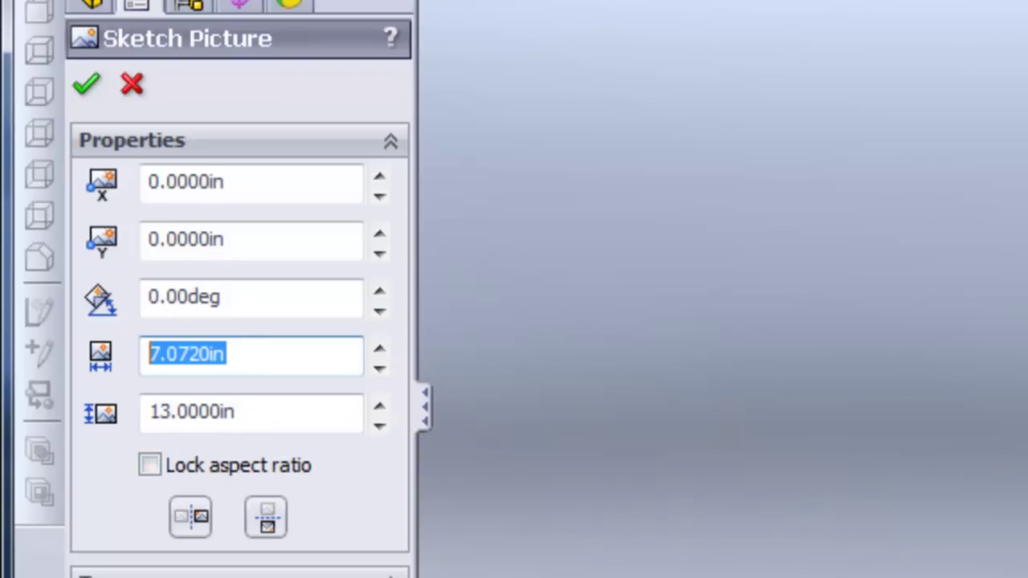
{"action": "type", "text": "7.25"}
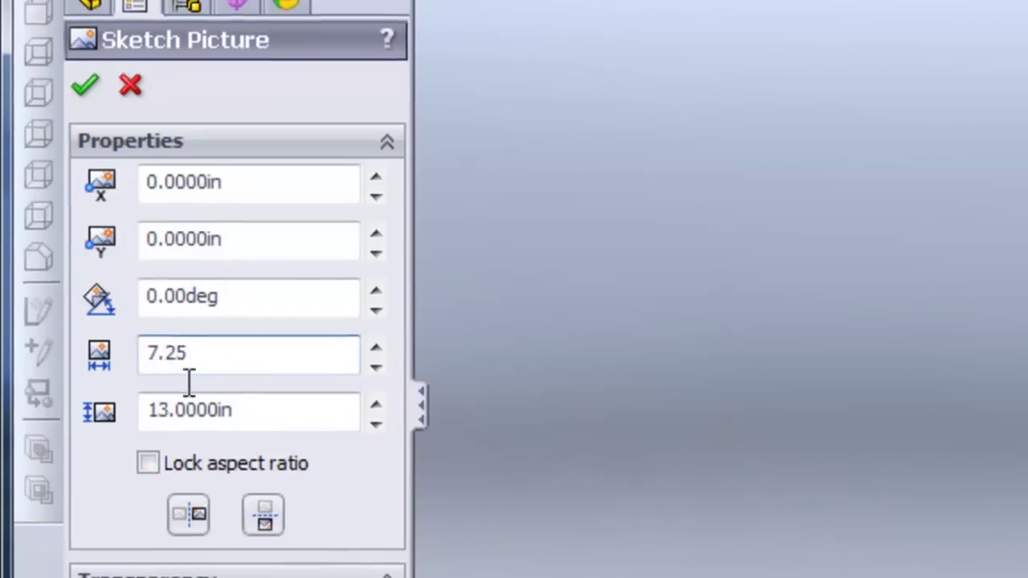
{"action": "left_click", "coordinate": [282, 302]}
- Centre the side picture horizontally on the origin by setting its X position to minus half its width, -3.625 in
{"action": "middle_click_drag", "start_coordinate": [519, 380], "coordinate": [760, 328]}
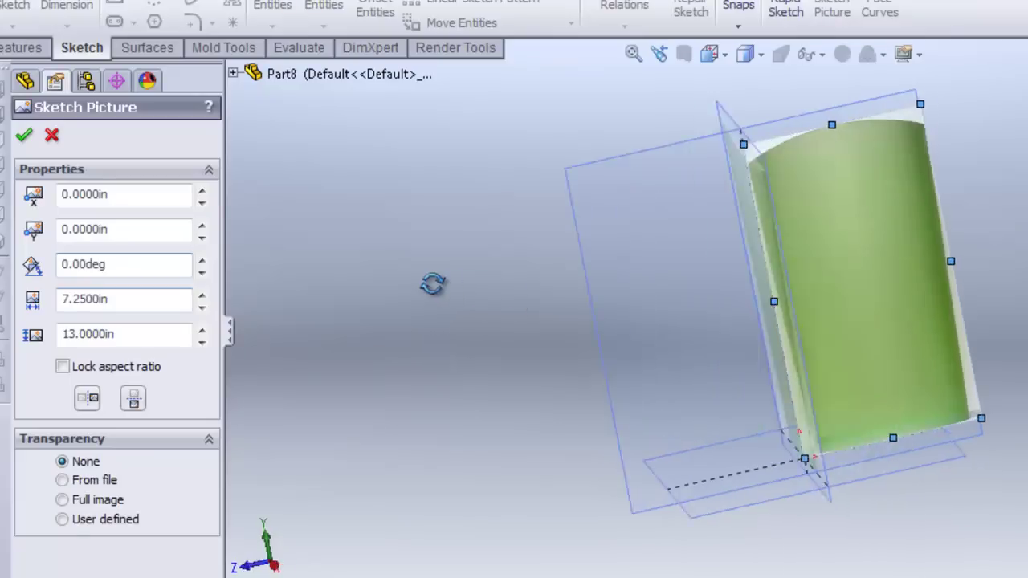
{"action": "middle_click_drag", "start_coordinate": [433, 284], "coordinate": [785, 266]}
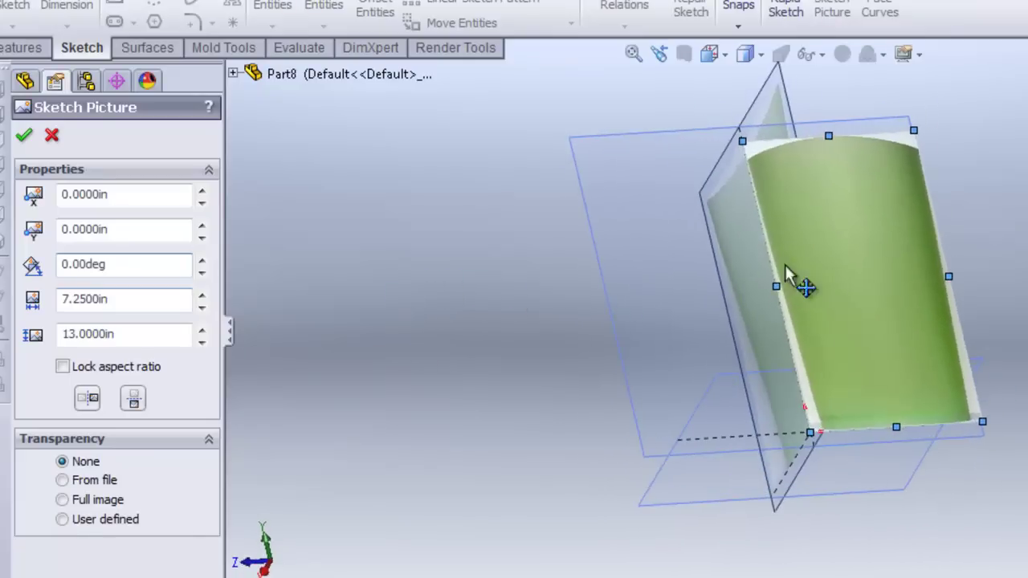
{"action": "scroll", "coordinate": [782, 321], "scroll_direction": "up", "scroll_amount": 2}
{"action": "middle_click_drag", "start_coordinate": [1013, 265], "coordinate": [239, 255]}
{"action": "middle_click_drag", "start_coordinate": [579, 327], "coordinate": [602, 307]}
{"action": "scroll", "coordinate": [899, 221], "scroll_direction": "down", "scroll_amount": 2}
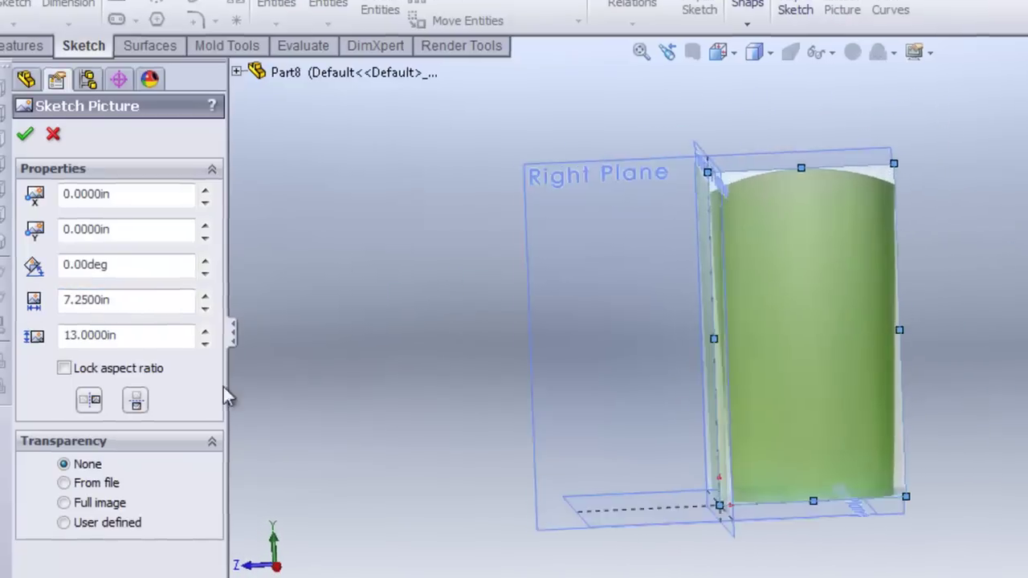
{"action": "left_click_drag", "start_coordinate": [129, 301], "coordinate": [8, 306]}
{"action": "key", "text": "ctrl+c"}
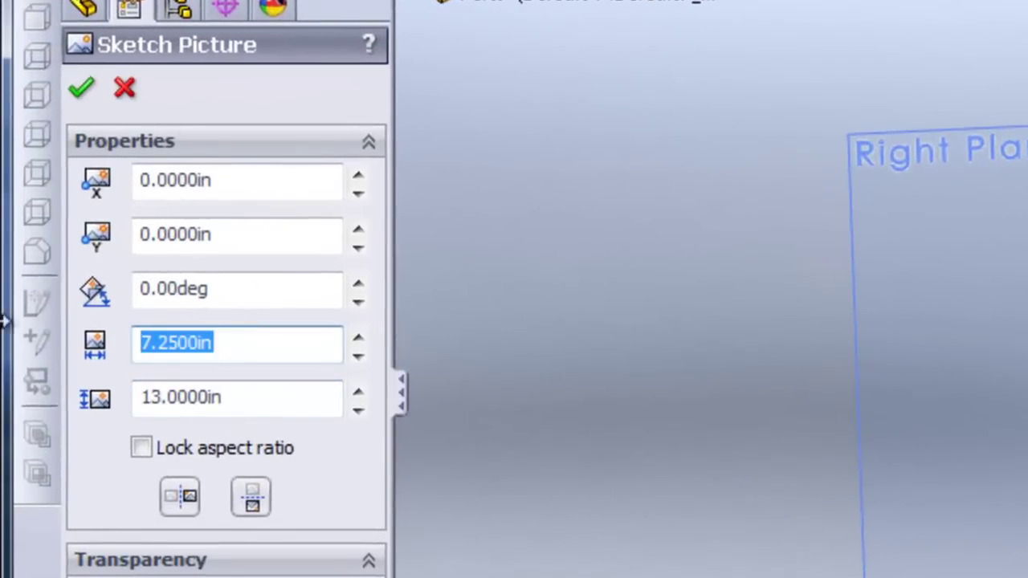
{"action": "left_click", "coordinate": [231, 193]}
{"action": "key", "text": "ctrl+v"}
{"action": "type", "text": "/2"}
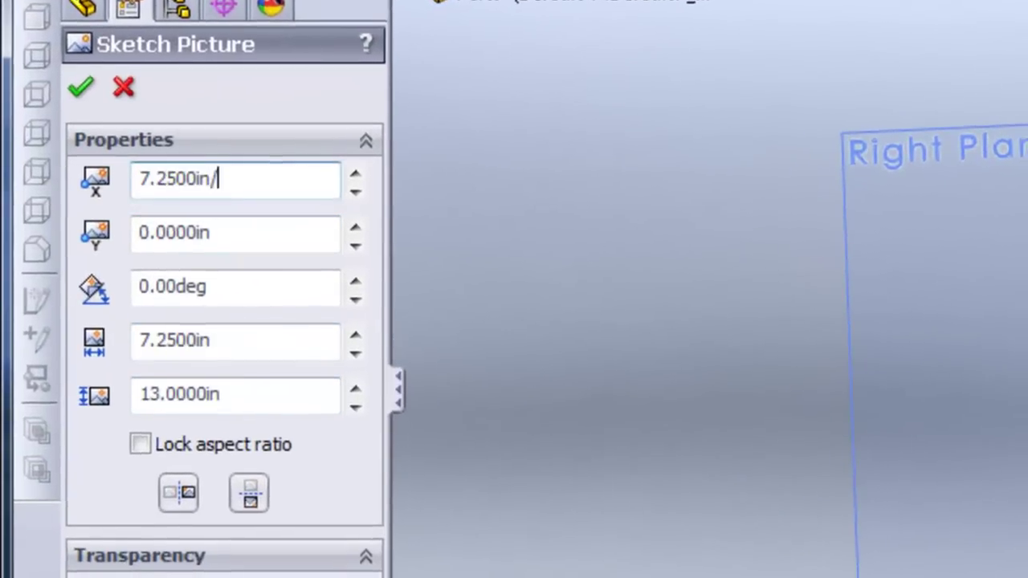
{"action": "key", "text": "Return"}
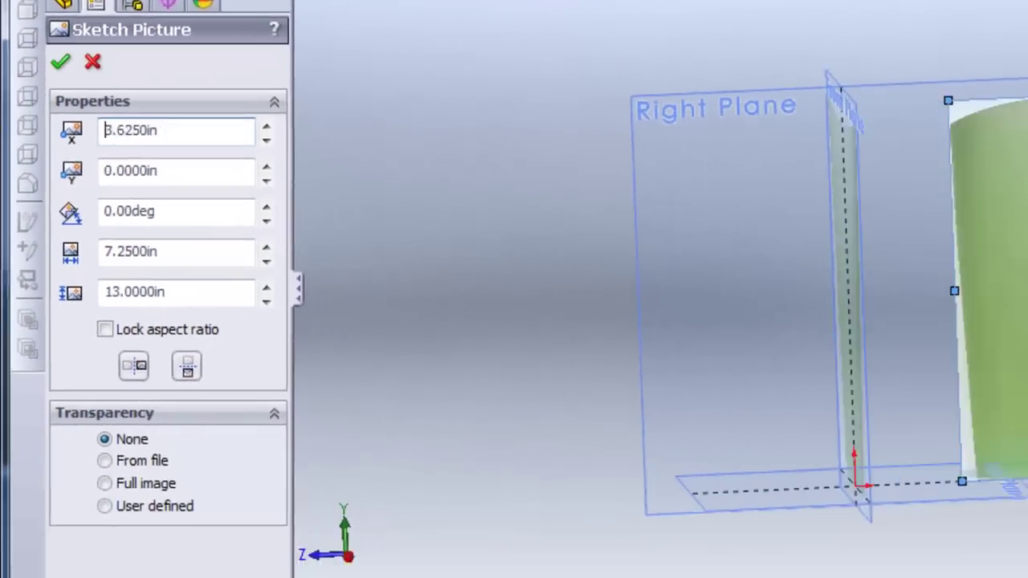
{"action": "type", "text": "-3"}
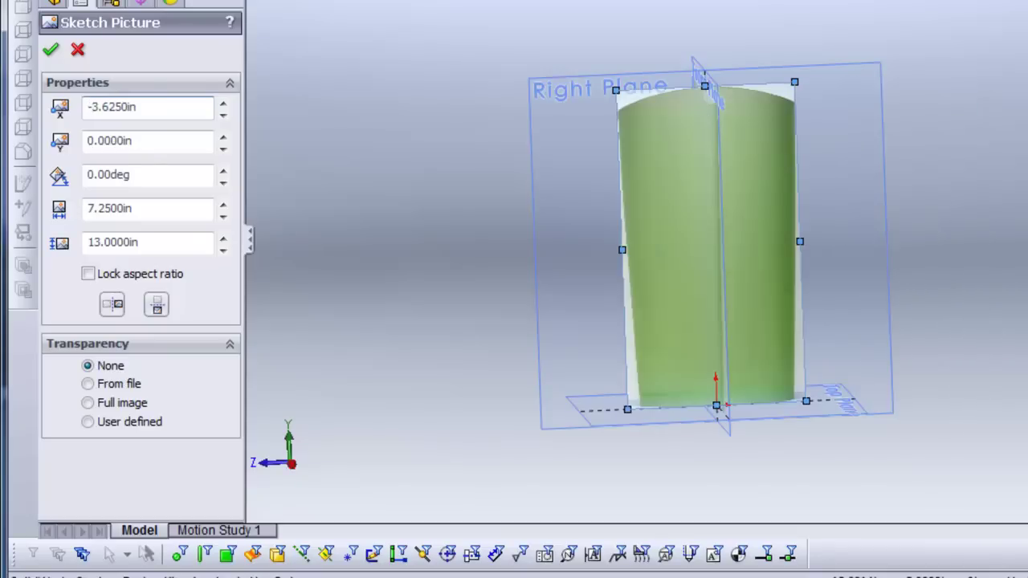
- Give the side picture full-image transparency, raise the transparency amount above 0.20 and accept its settings
{"action": "middle_click_drag", "start_coordinate": [353, 228], "coordinate": [378, 233]}
{"action": "left_click", "coordinate": [102, 409]}
{"action": "left_click", "coordinate": [148, 473]}
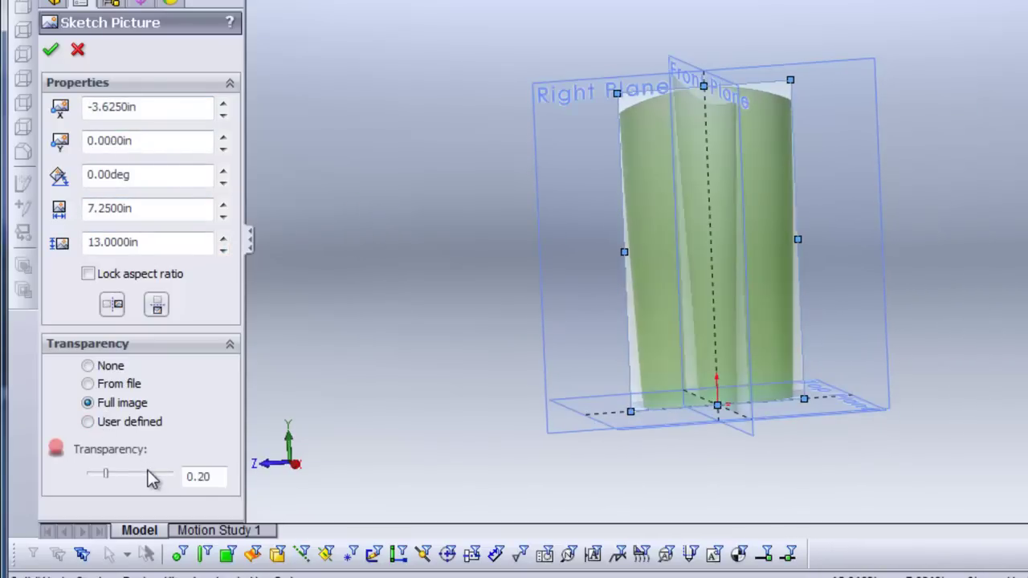
{"action": "left_click", "coordinate": [147, 473]}
{"action": "left_click", "coordinate": [147, 473]}
{"action": "left_click", "coordinate": [49, 53]}
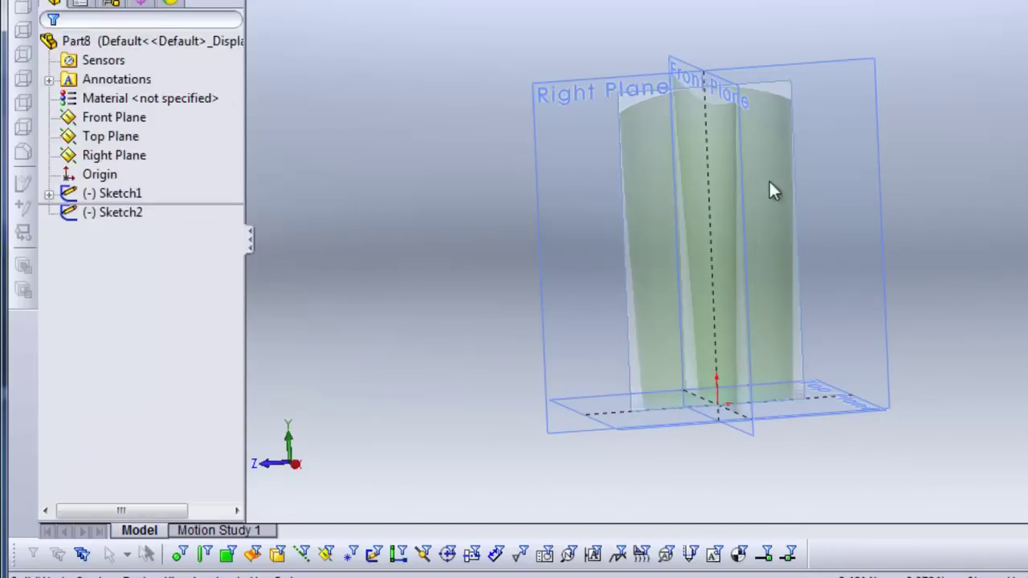
- Exit the side picture's sketch and insert the wastebasket's top-view photo as a sketch picture in a new Top Plane sketch
{"action": "mouse_move", "coordinate": [940, 188]}
{"action": "middle_mouse_down"}
{"action": "mouse_move", "coordinate": [753, 291]}
{"action": "mouse_move", "coordinate": [783, 285]}
{"action": "middle_mouse_up"}
{"action": "left_click", "coordinate": [927, 129]}
{"action": "mouse_move", "coordinate": [757, 210]}
{"action": "middle_mouse_down"}
{"action": "mouse_move", "coordinate": [759, 363]}
{"action": "mouse_move", "coordinate": [637, 378]}
{"action": "middle_mouse_up"}
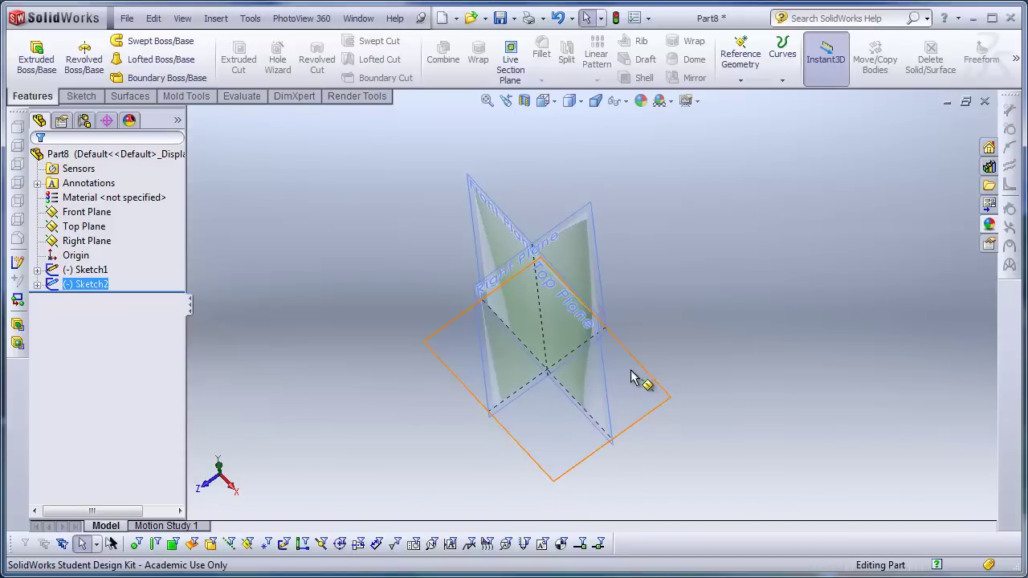
{"action": "left_click", "coordinate": [649, 390]}
{"action": "left_click", "coordinate": [699, 322]}
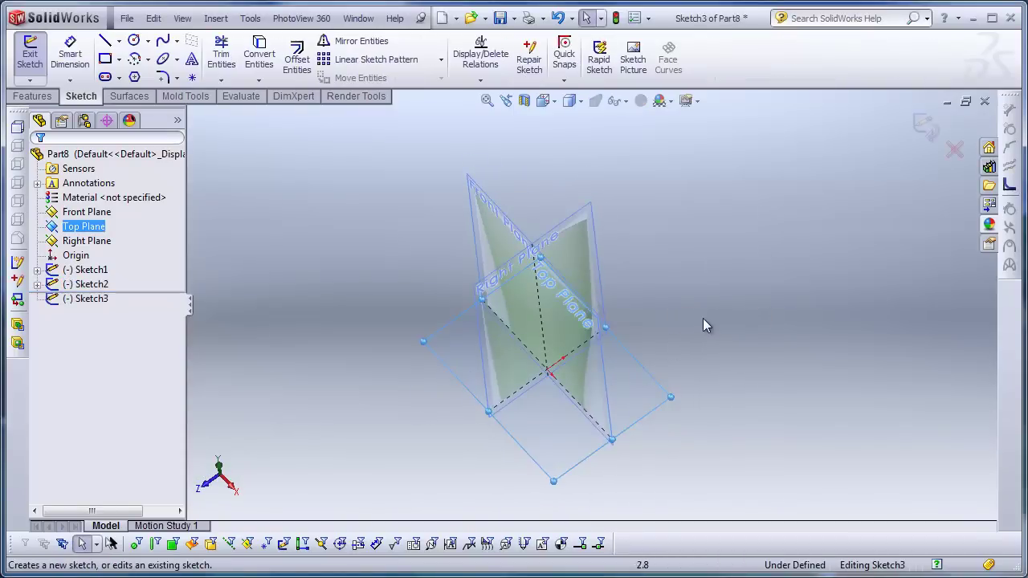
{"action": "left_click", "coordinate": [633, 52]}
{"action": "double_click", "coordinate": [780, 145]}
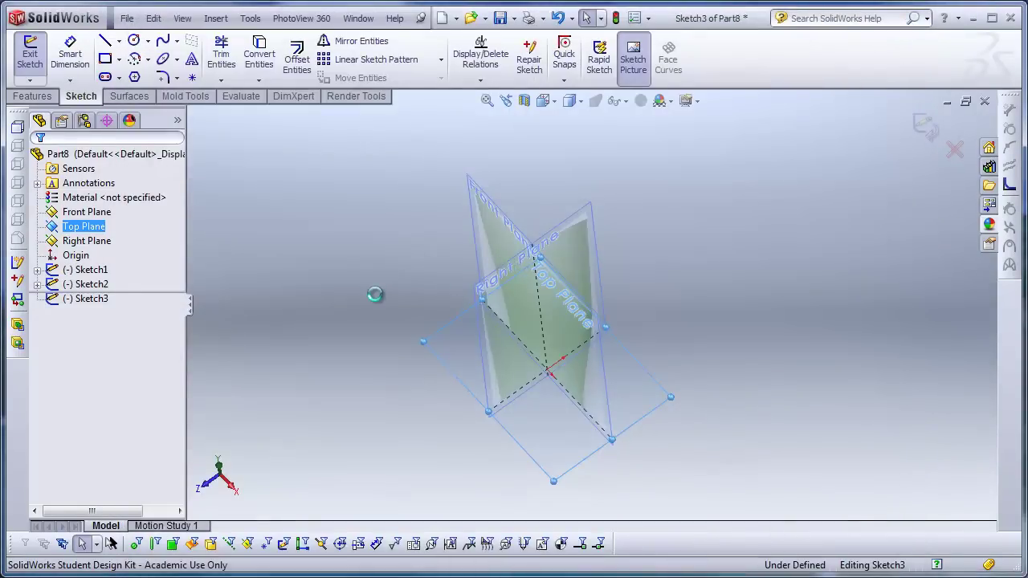
- Set the top picture's width to 10.1875 in, unlock its aspect ratio and set its height to 7.25 in
{"action": "double_click", "coordinate": [143, 308]}
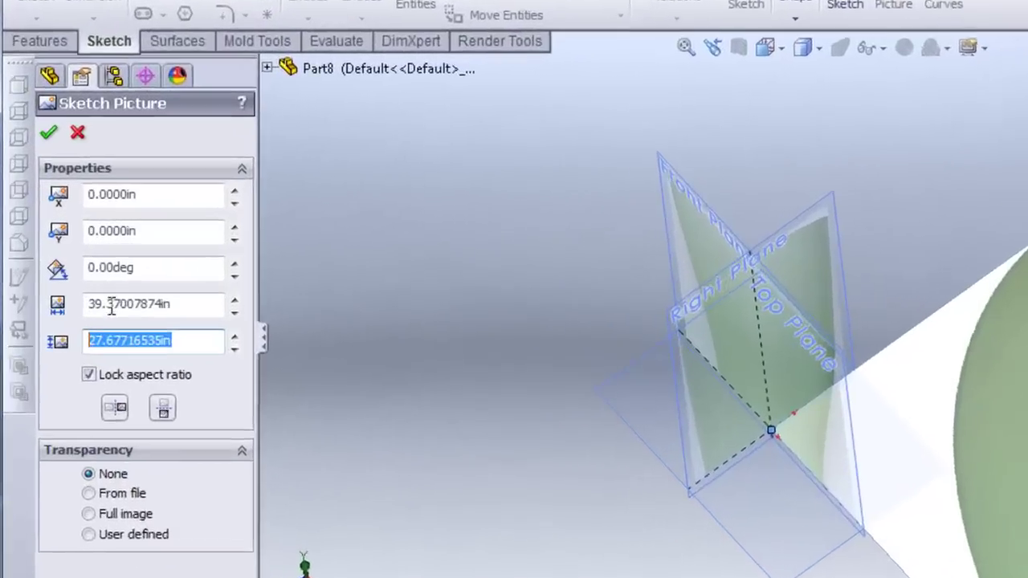
{"action": "double_click", "coordinate": [148, 281]}
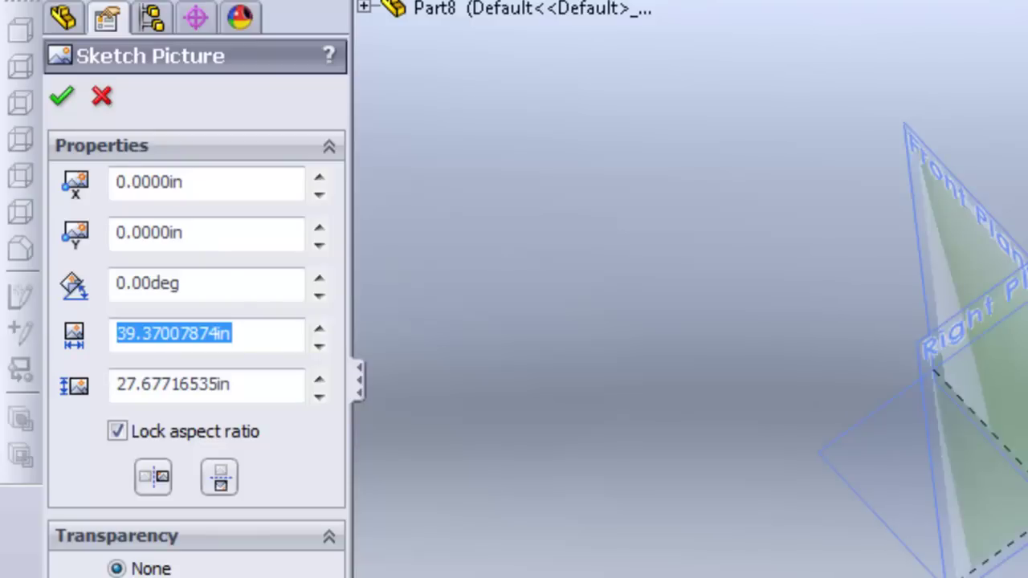
{"action": "type", "text": "10.1875"}
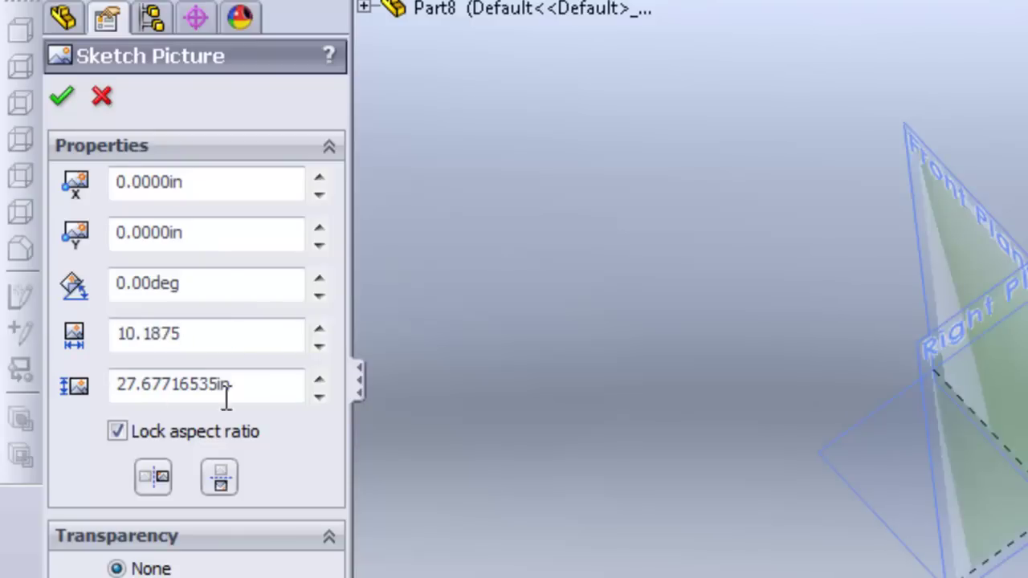
{"action": "key", "text": "Tab"}
{"action": "left_click", "coordinate": [122, 435]}
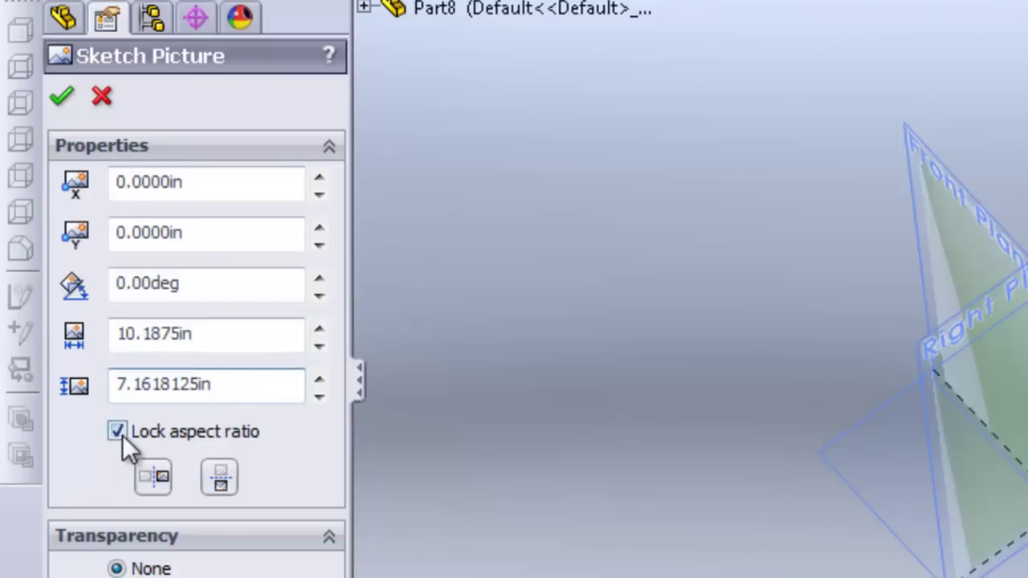
{"action": "double_click", "coordinate": [248, 391]}
{"action": "type", "text": "7"}
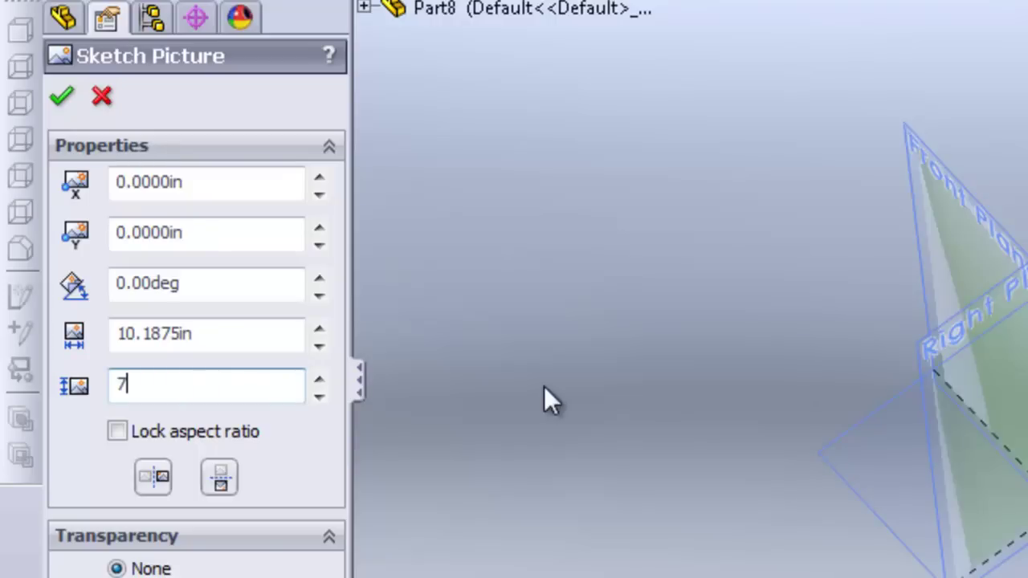
{"action": "type", "text": ".25"}
{"action": "left_click", "coordinate": [255, 333]}
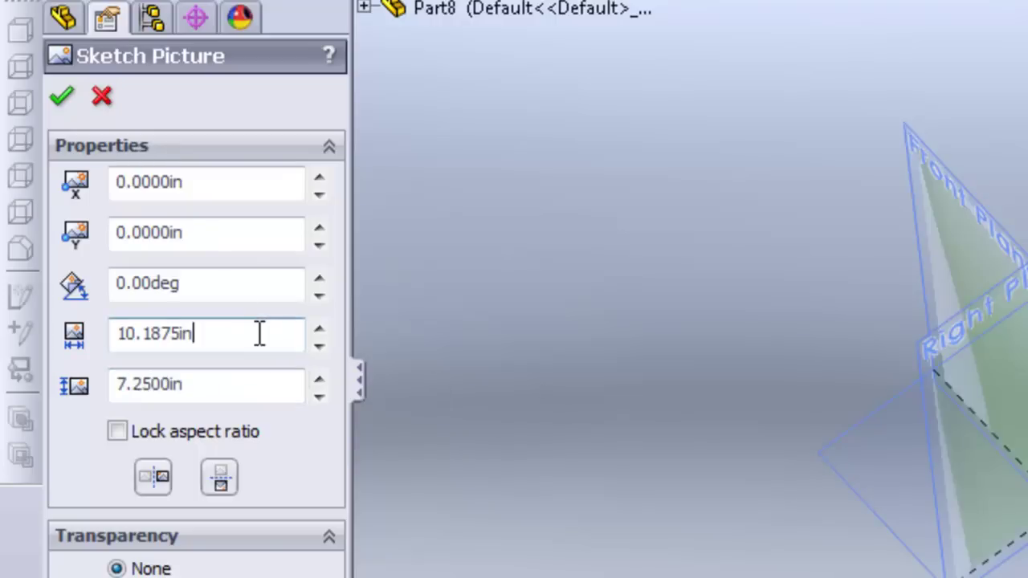
- Centre the top picture vertically on the origin by setting its Y position to minus half its height, -3.625 in
{"action": "double_click", "coordinate": [211, 385]}
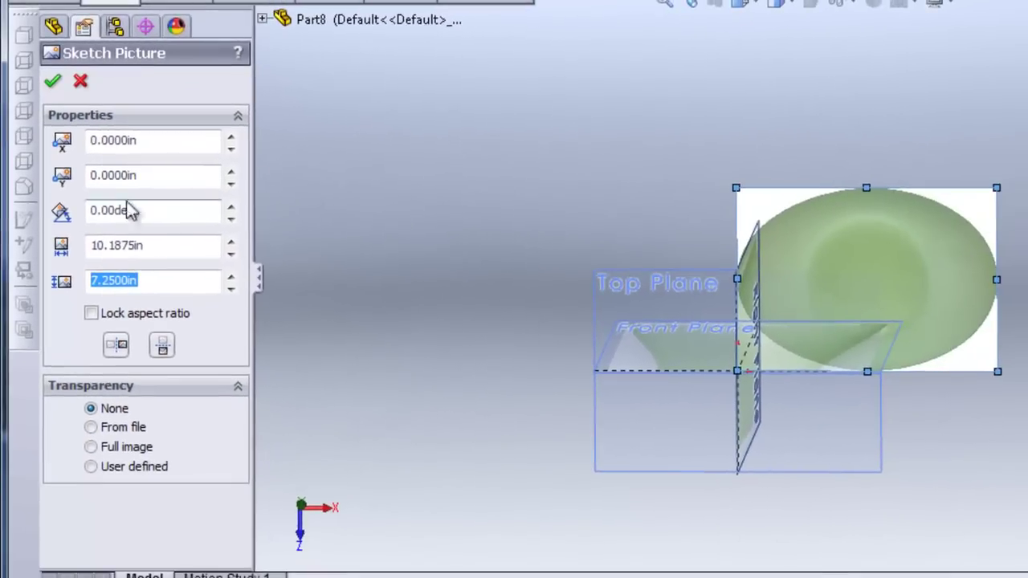
{"action": "double_click", "coordinate": [149, 182]}
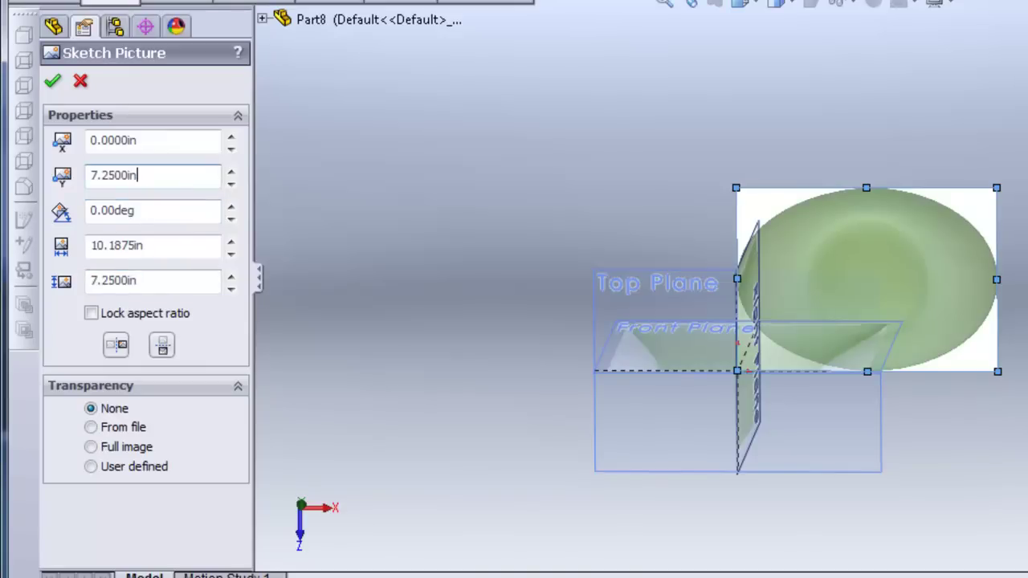
{"action": "type", "text": "7.2500in/2"}
{"action": "key", "text": "Return"}
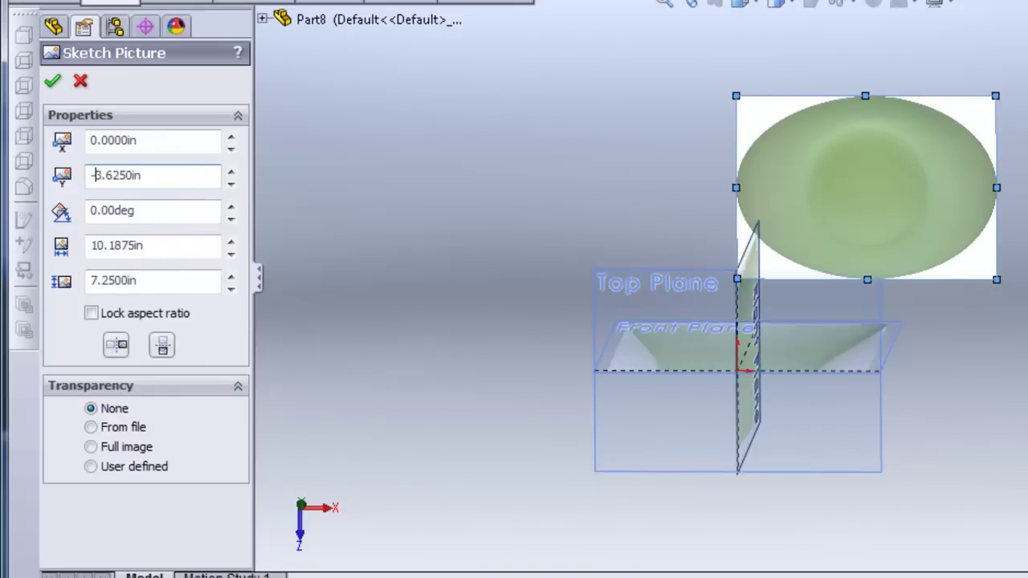
{"action": "key", "text": "Return"}
- Centre the top picture horizontally on the origin by setting its X position to minus half its width, -5.09375 in
{"action": "double_click", "coordinate": [177, 246]}
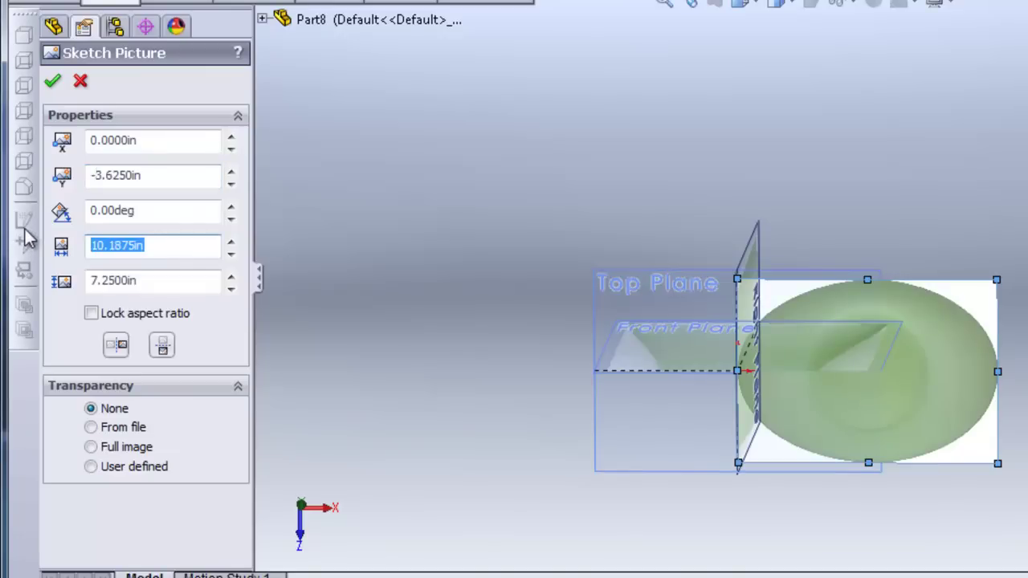
{"action": "double_click", "coordinate": [147, 140]}
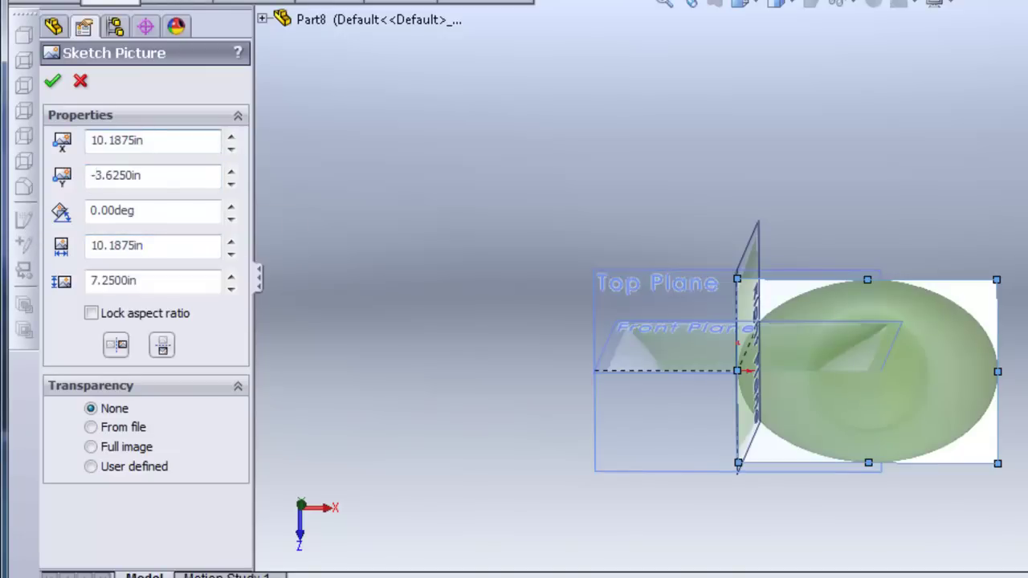
{"action": "type", "text": "10.1875in/2"}
{"action": "key", "text": "Return"}
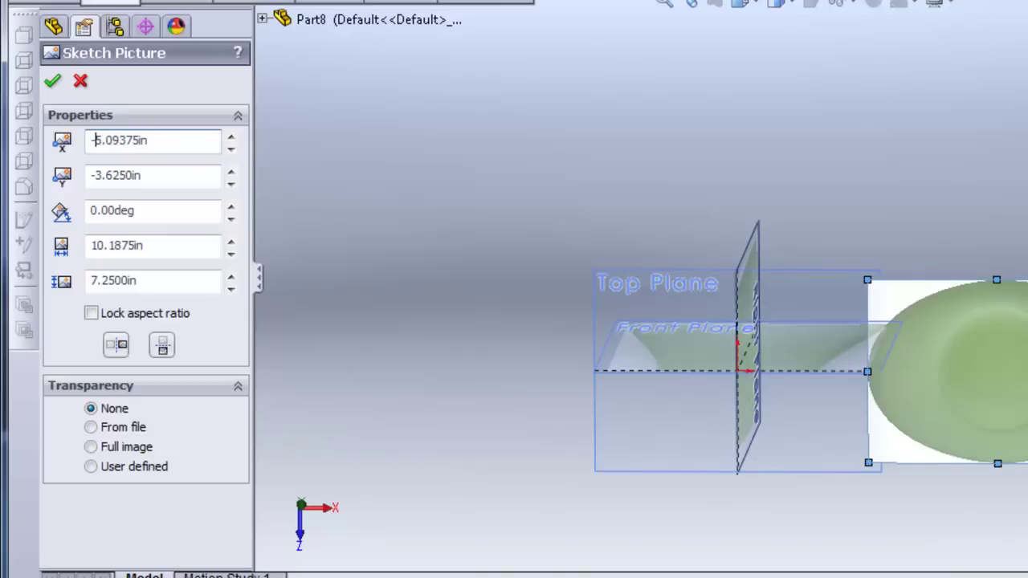
{"action": "type", "text": "-"}
{"action": "key", "text": "Return"}
{"action": "mouse_move", "coordinate": [884, 439]}
{"action": "middle_mouse_down"}
{"action": "mouse_move", "coordinate": [948, 445]}
{"action": "mouse_move", "coordinate": [939, 434]}
{"action": "mouse_move", "coordinate": [931, 441]}
{"action": "middle_mouse_up"}
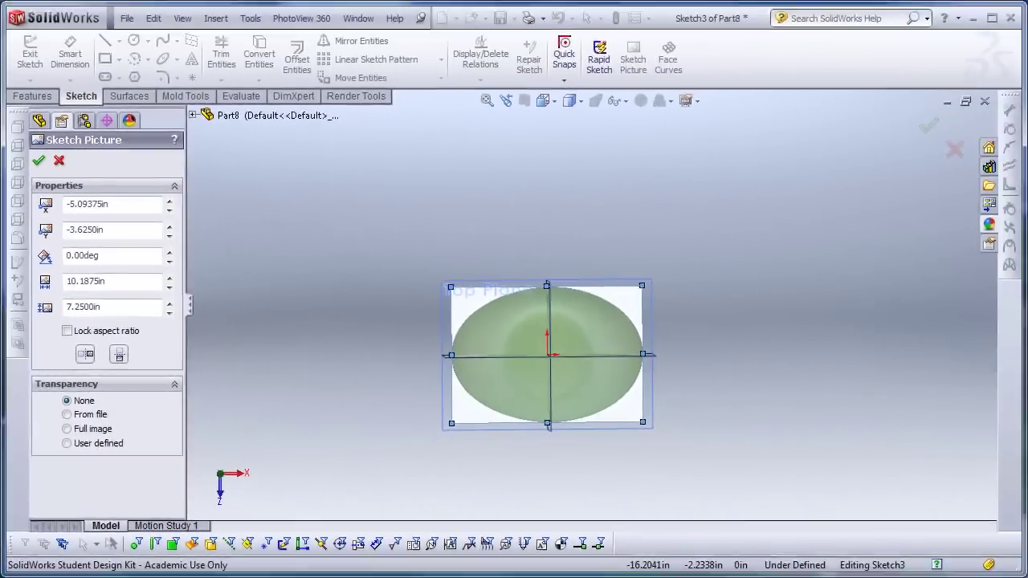
- Give the top picture full-image transparency of 0.60, accept its settings and exit the sketch
{"action": "left_click", "coordinate": [67, 429]}
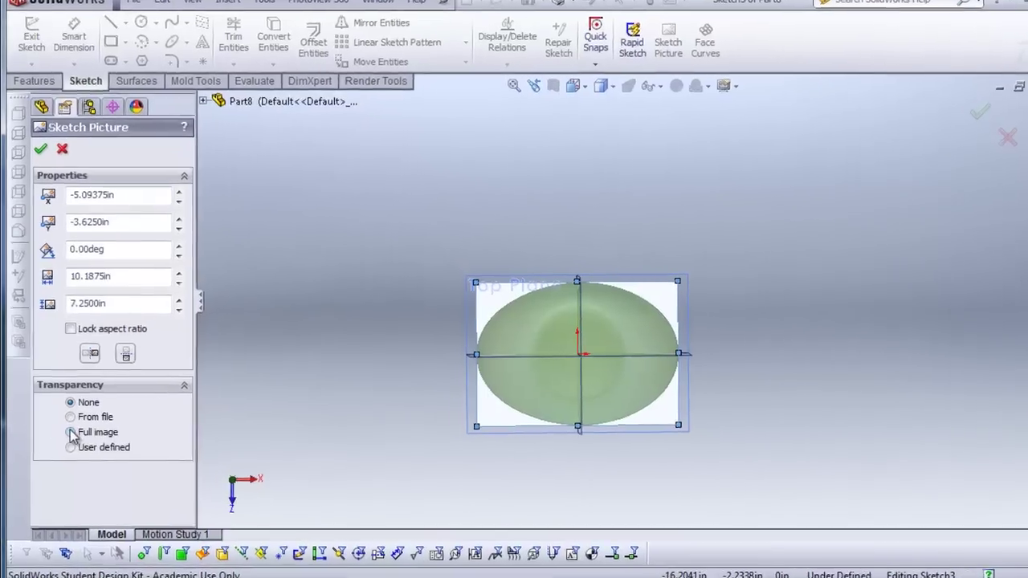
{"action": "left_click", "coordinate": [112, 489]}
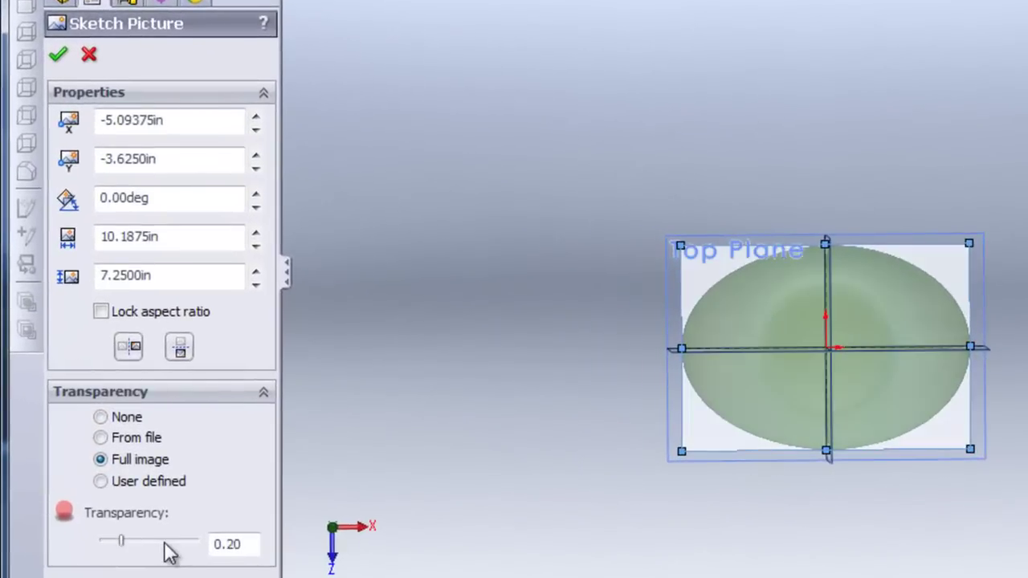
{"action": "left_click", "coordinate": [165, 541]}
{"action": "left_click", "coordinate": [172, 541]}
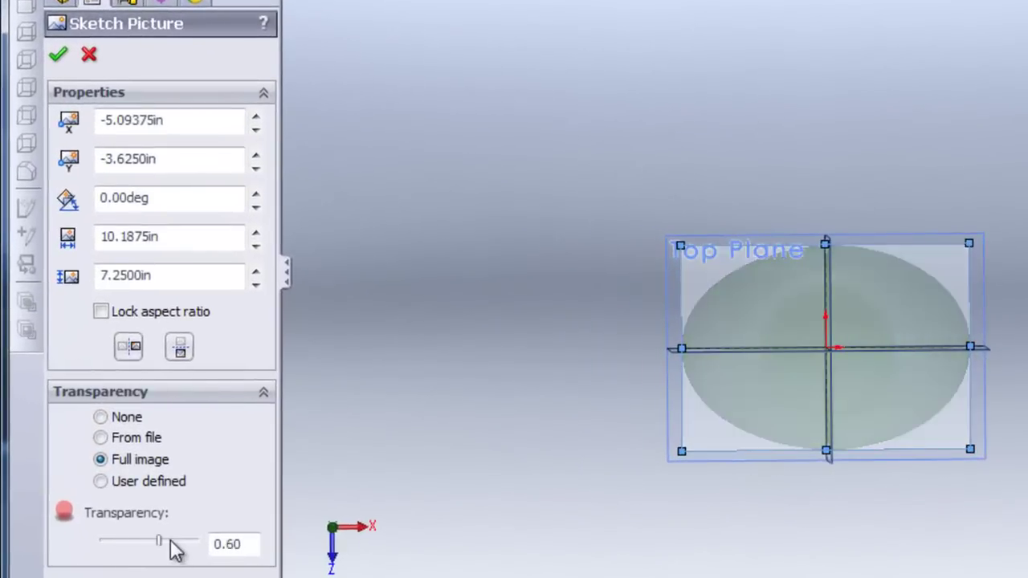
{"action": "left_click", "coordinate": [58, 54]}
{"action": "mouse_move", "coordinate": [514, 301]}
{"action": "middle_mouse_down"}
{"action": "mouse_move", "coordinate": [388, 182]}
{"action": "mouse_move", "coordinate": [443, 169]}
{"action": "middle_mouse_up"}
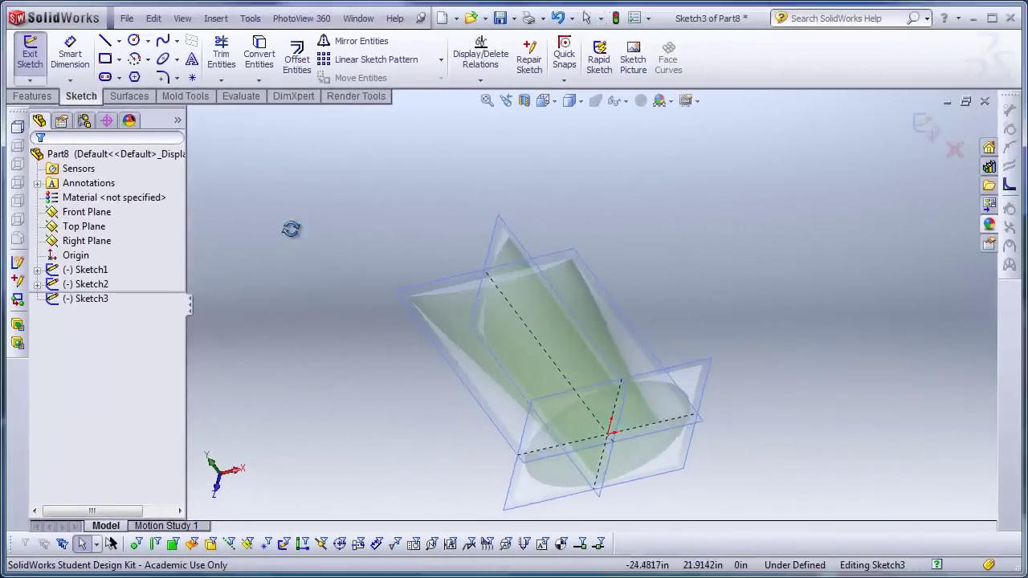
{"action": "middle_click_drag", "start_coordinate": [332, 220], "coordinate": [643, 235]}
{"action": "left_click", "coordinate": [935, 135]}
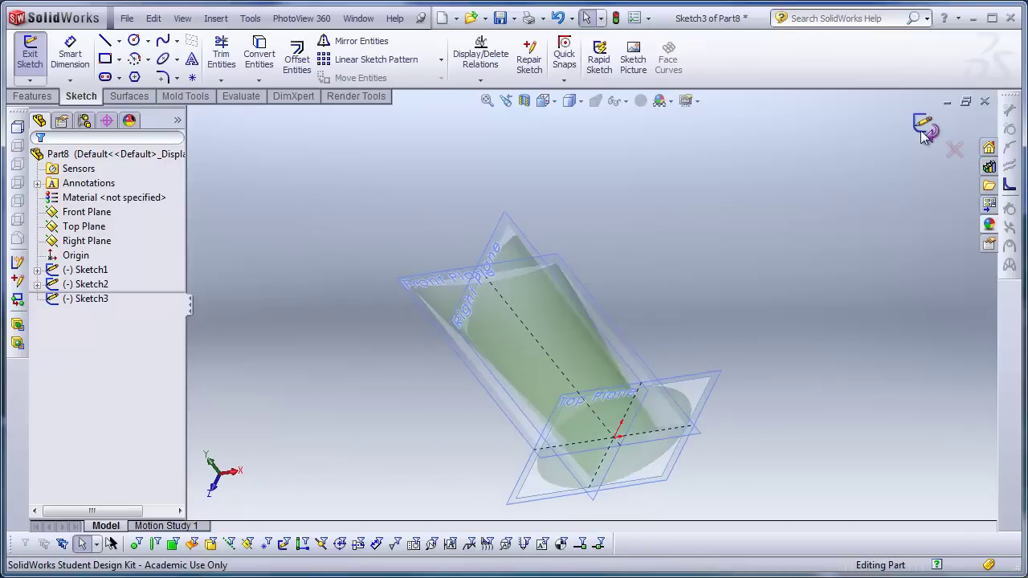
- Rename Sketch1, which holds the front photo, as Front Pic
{"action": "mouse_move", "coordinate": [592, 280]}
{"action": "middle_mouse_down"}
{"action": "mouse_move", "coordinate": [707, 282]}
{"action": "mouse_move", "coordinate": [717, 323]}
{"action": "middle_mouse_up"}
{"action": "scroll", "coordinate": [620, 359], "scroll_direction": "down", "scroll_amount": 3}
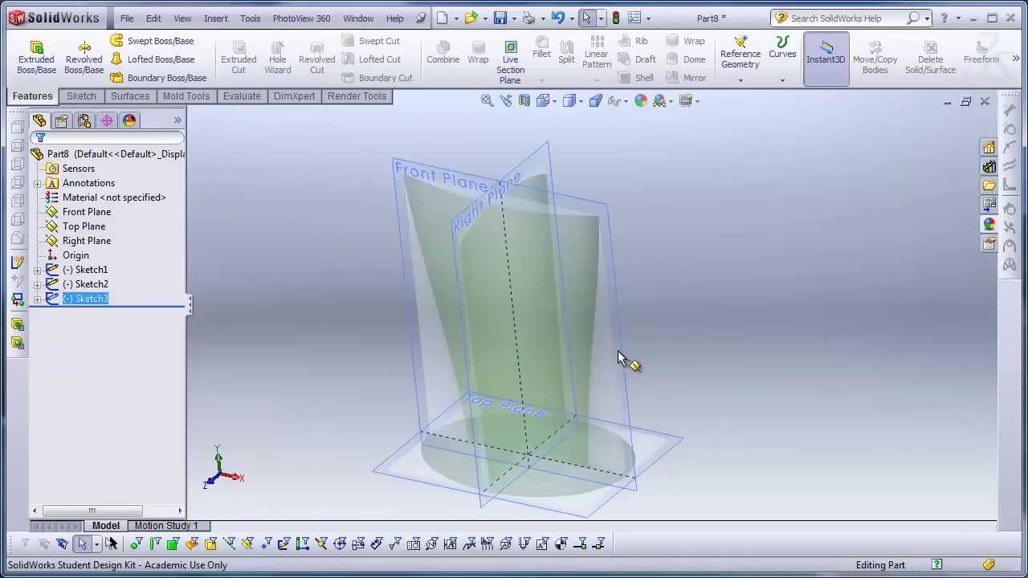
{"action": "middle_click_drag", "start_coordinate": [332, 374], "coordinate": [332, 340]}
{"action": "left_click", "coordinate": [78, 271]}
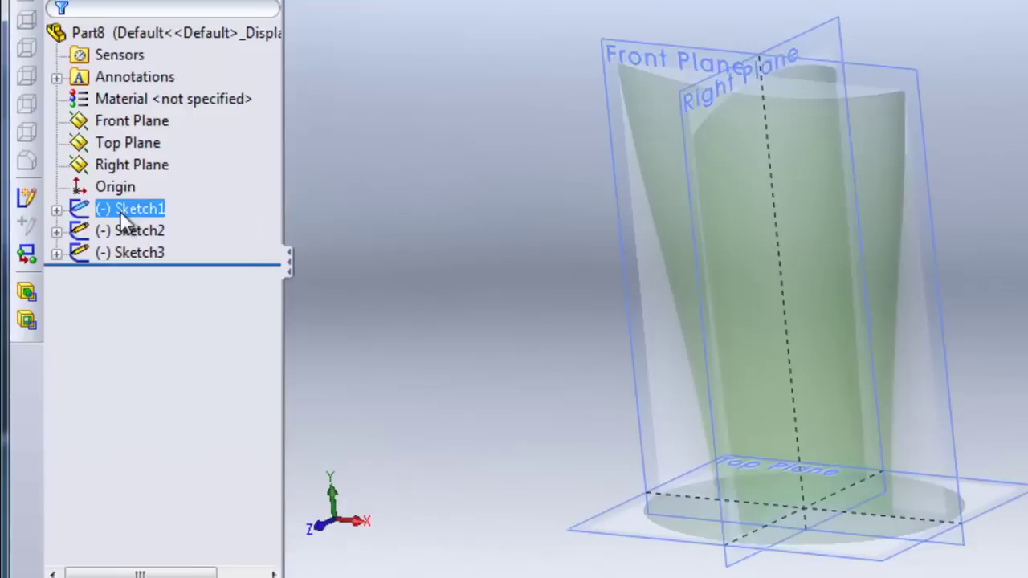
{"action": "key", "text": "F2"}
{"action": "type", "text": "F"}
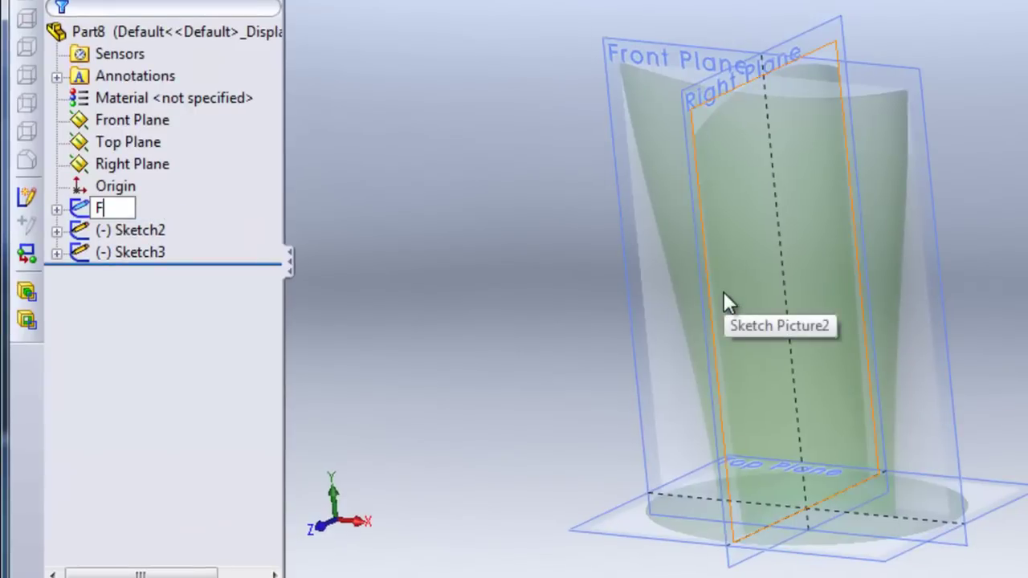
{"action": "type", "text": "ront Pic"}
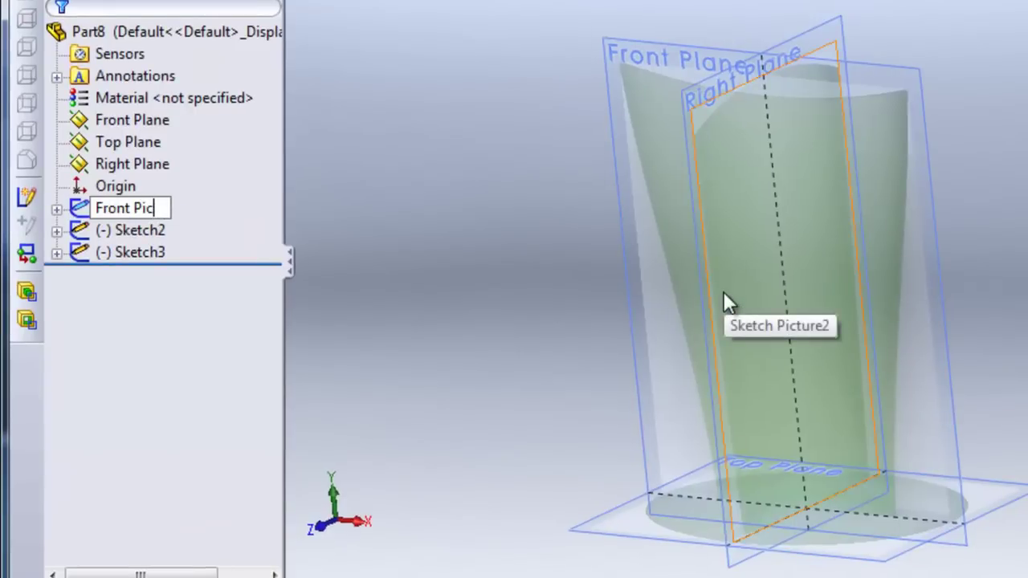
- Rename Sketch2, which holds the side photo, as Side Pic
{"action": "left_click", "coordinate": [139, 236]}
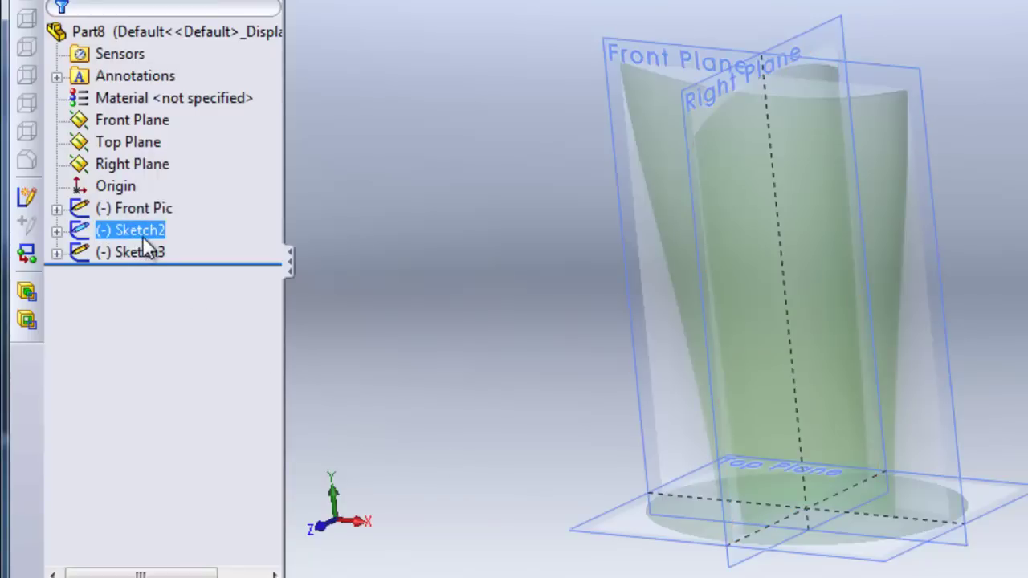
{"action": "key", "text": "F2"}
{"action": "type", "text": "Side"}
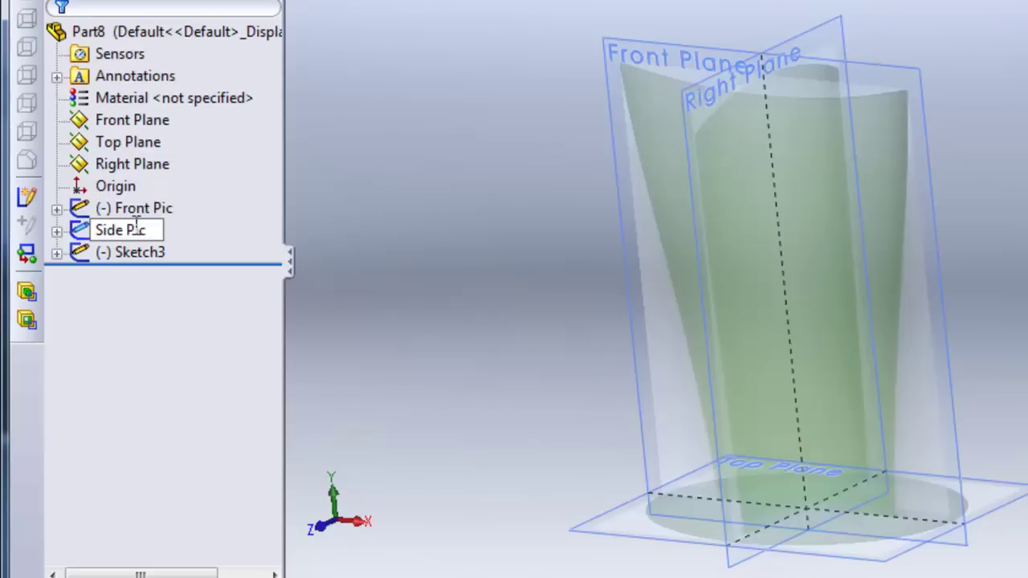
{"action": "type", "text": " Pic"}
- Rename Sketch3, which holds the top photo, as Top Pic
{"action": "left_click", "coordinate": [141, 253]}
{"action": "key", "text": "F2"}
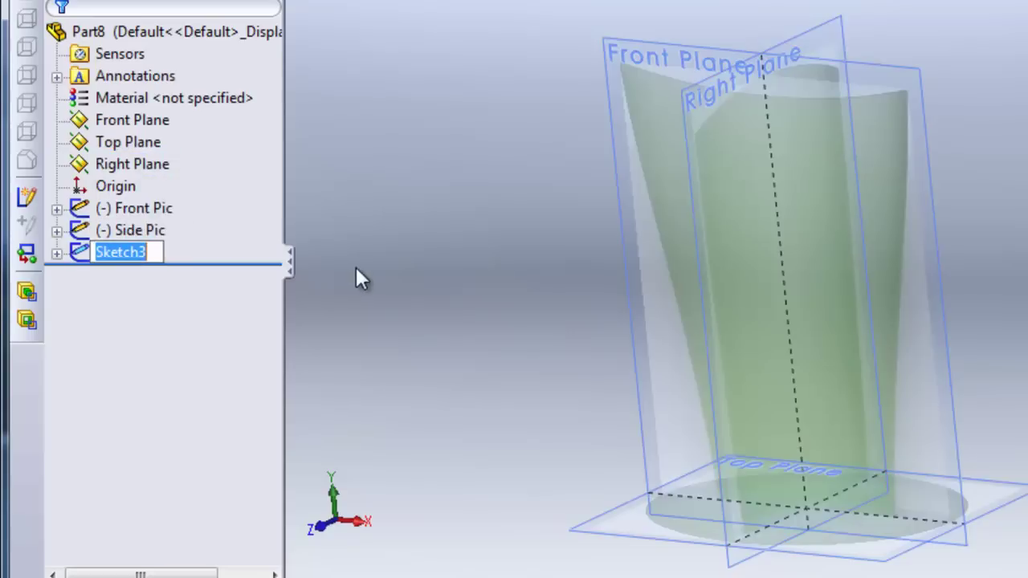
{"action": "type", "text": "Top Pic"}
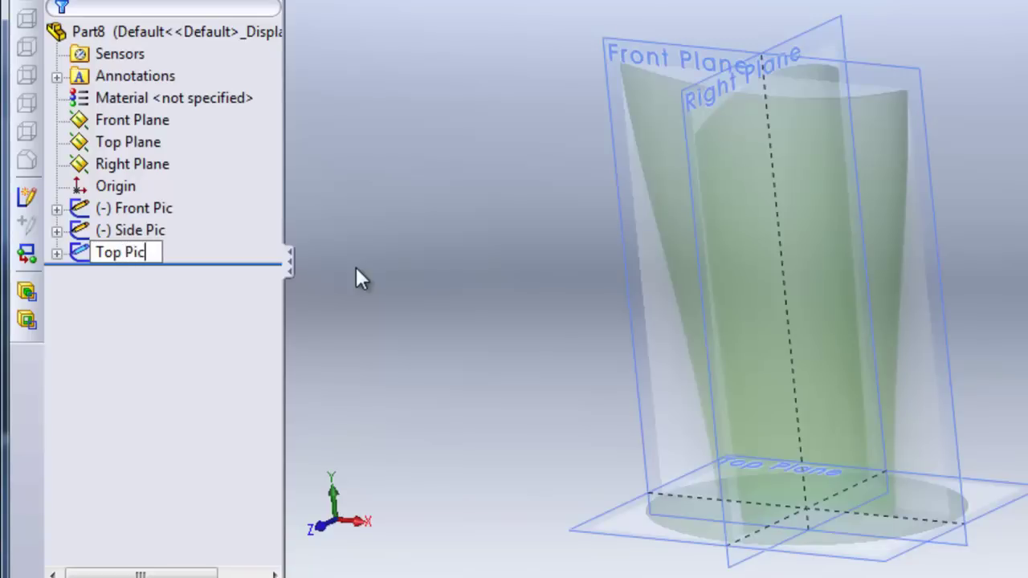
{"action": "left_click", "coordinate": [545, 228]}
- Start a new sketch on the Front Plane and set the view orientation to Front
{"action": "middle_click_drag", "start_coordinate": [475, 261], "coordinate": [509, 291]}
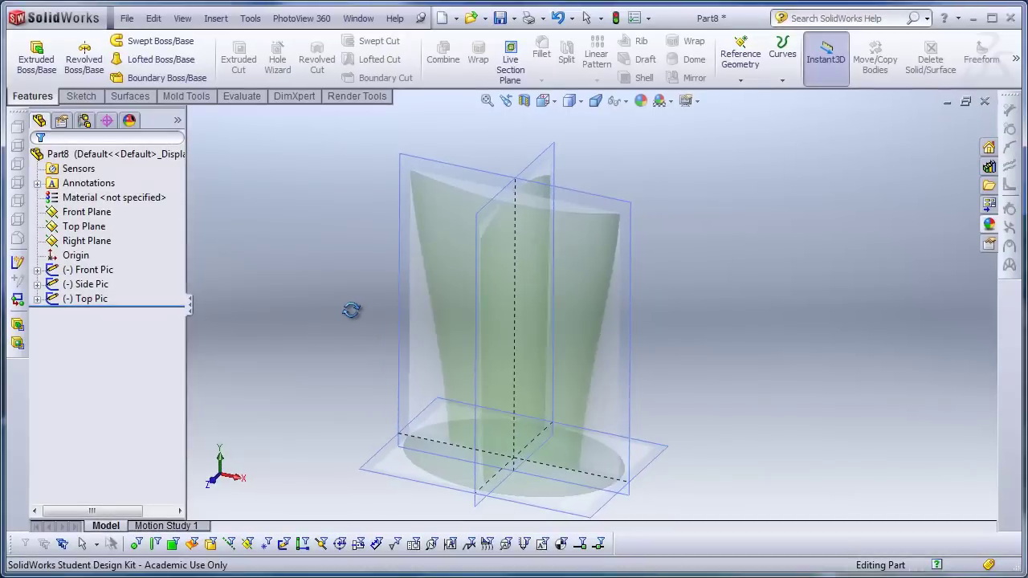
{"action": "middle_click_drag", "start_coordinate": [351, 310], "coordinate": [348, 311]}
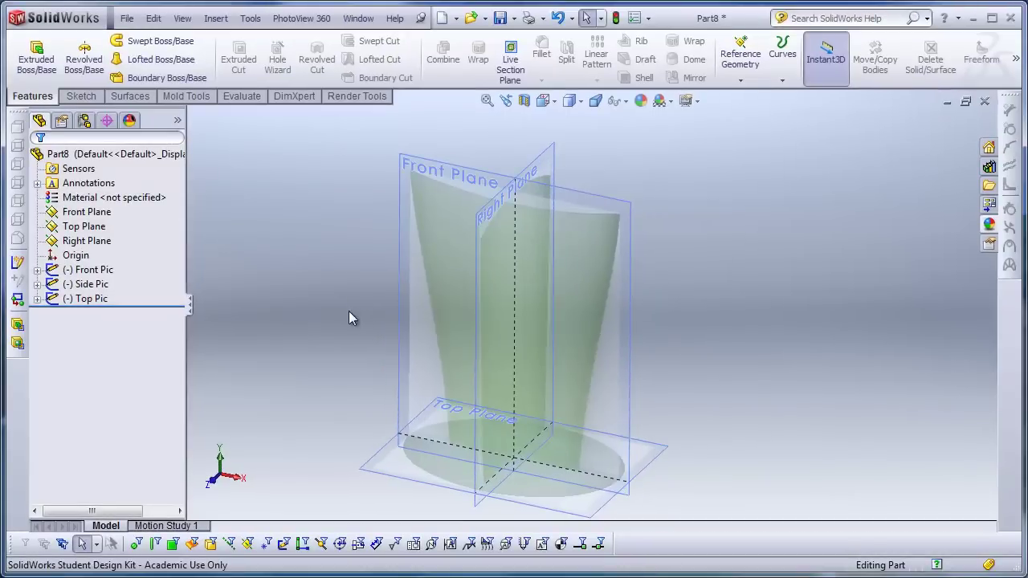
{"action": "left_click", "coordinate": [583, 204]}
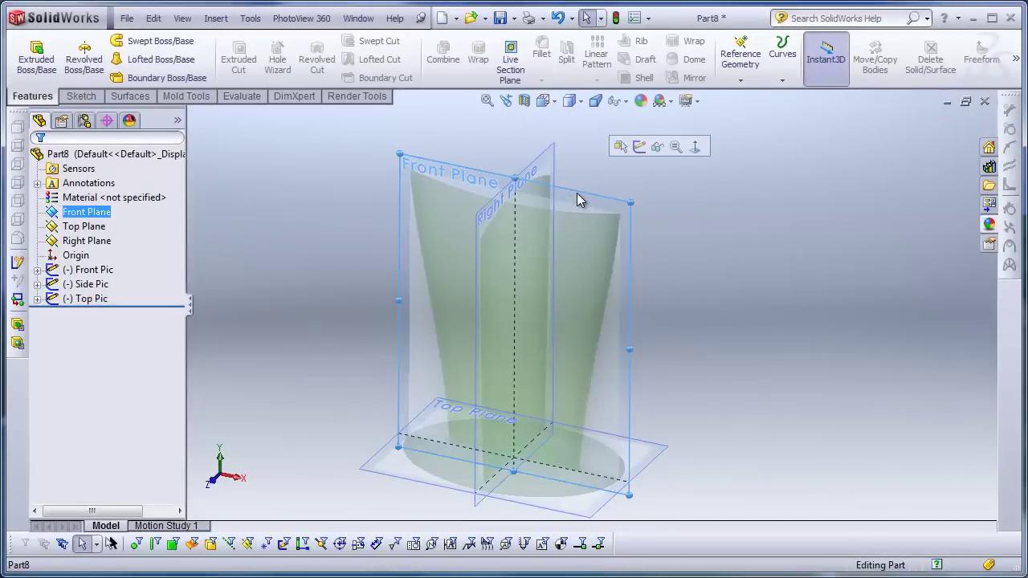
{"action": "left_click", "coordinate": [640, 147]}
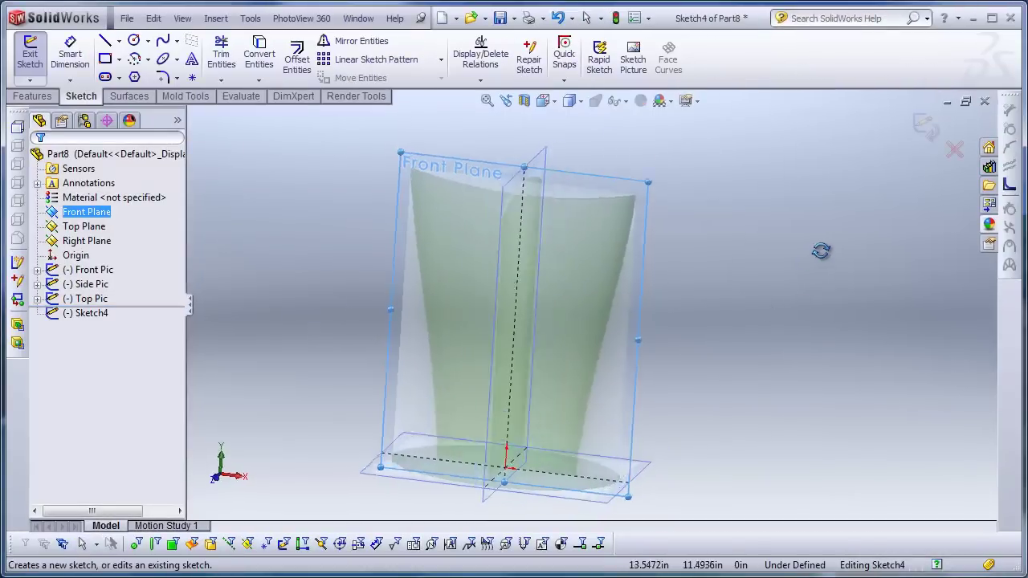
{"action": "left_click", "coordinate": [543, 101]}
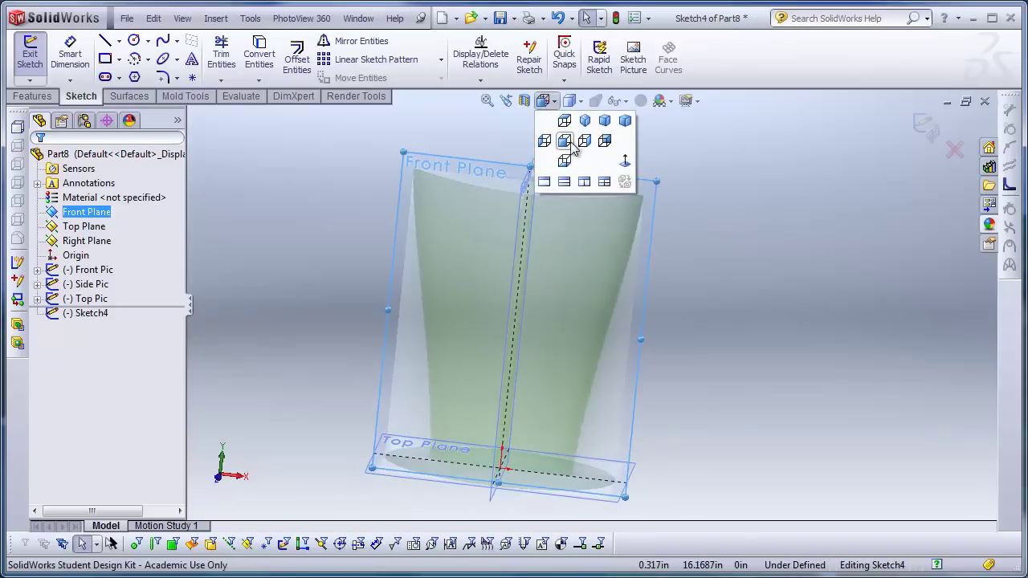
{"action": "left_click", "coordinate": [566, 142]}
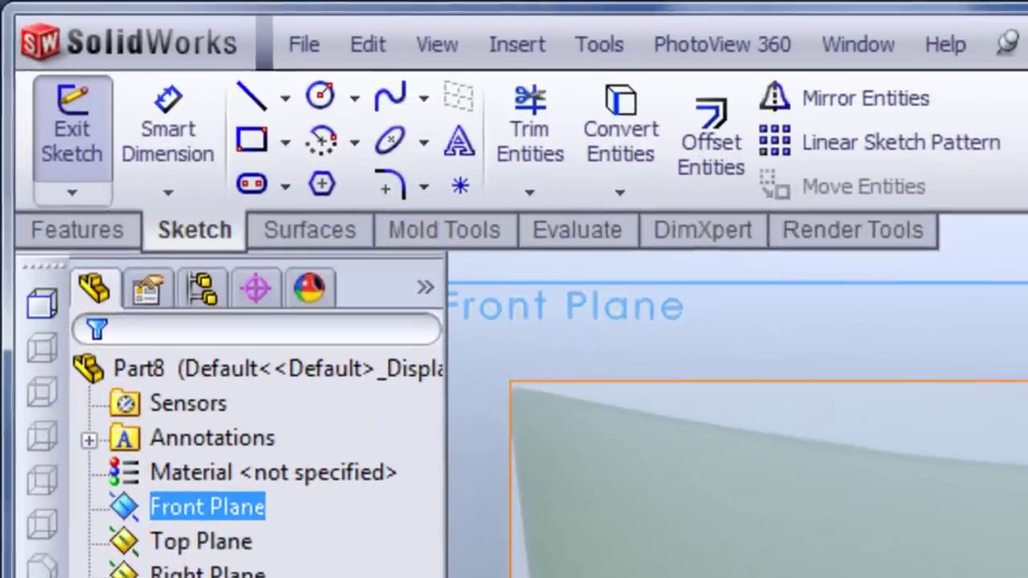
- Draw a 3 Point Arc along the front photo's rim from the Right Plane line to the basket's right upper corner
{"action": "left_click", "coordinate": [354, 143]}
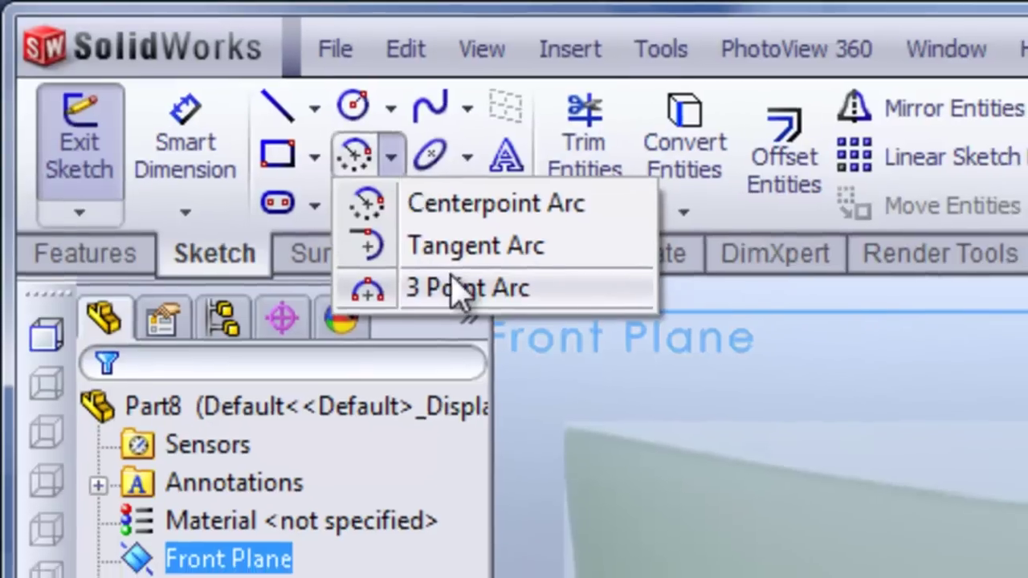
{"action": "left_click", "coordinate": [461, 287]}
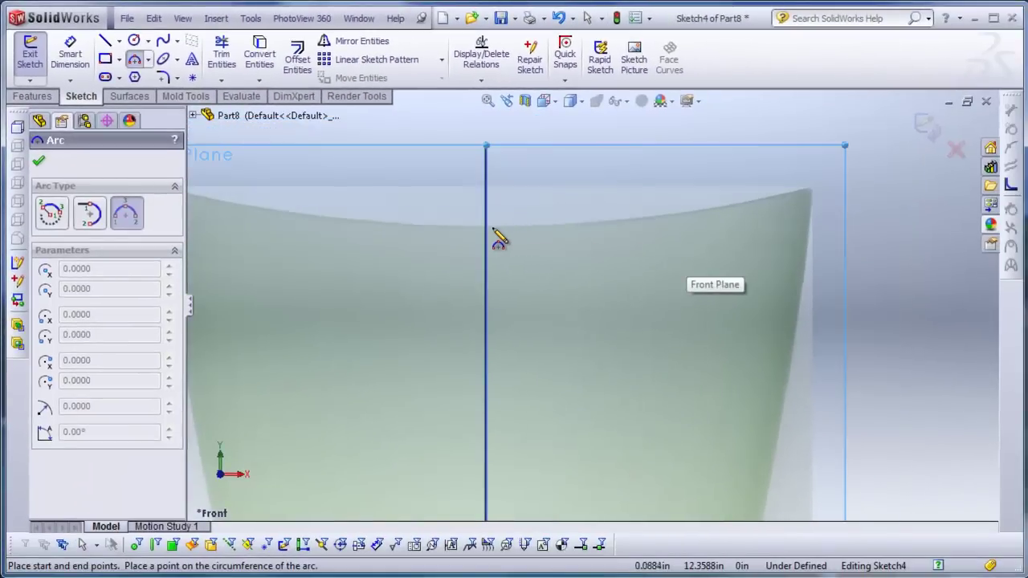
{"action": "left_click", "coordinate": [486, 228]}
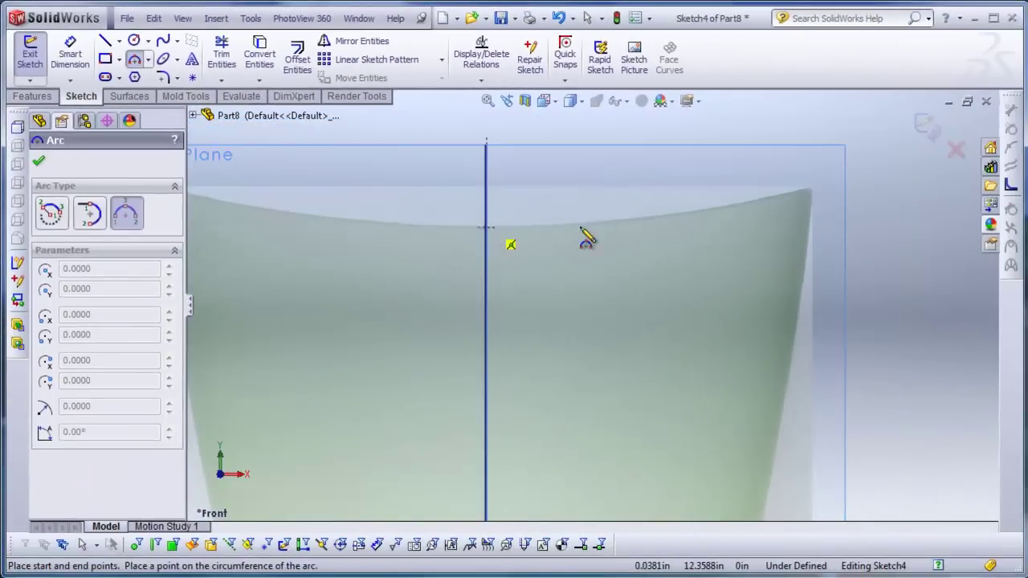
{"action": "left_click", "coordinate": [812, 188]}
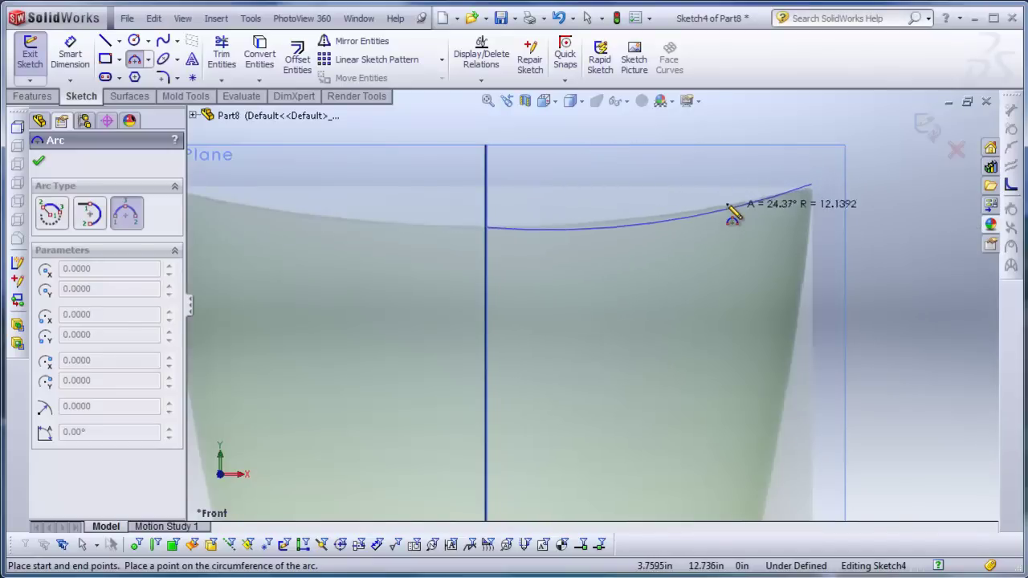
{"action": "left_click", "coordinate": [728, 205]}
{"action": "right_click", "coordinate": [713, 160]}
{"action": "left_click", "coordinate": [755, 175]}
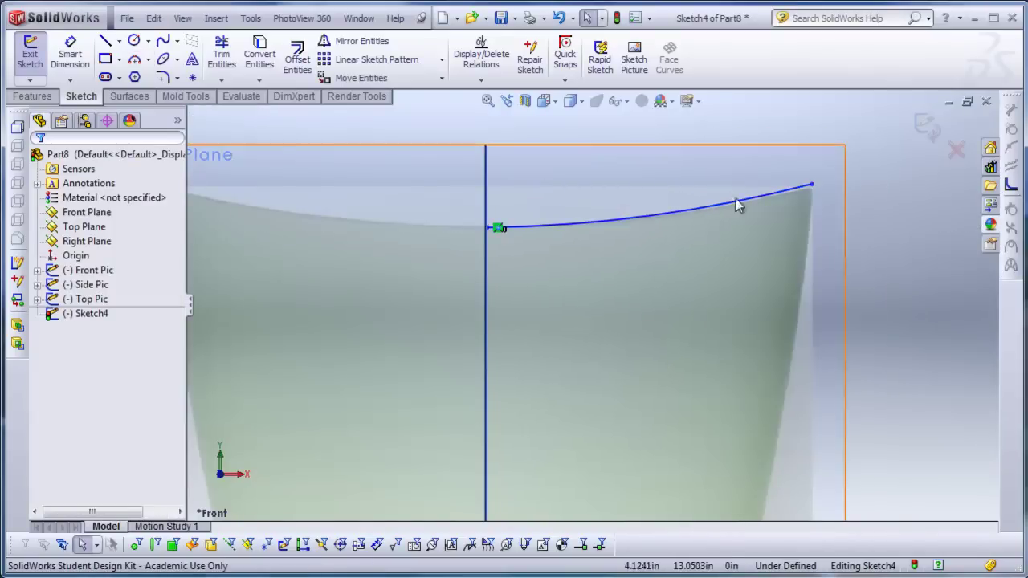
- Make the rim arc's centre point coincident with the vertical Right Plane line
{"action": "scroll", "coordinate": [677, 264], "scroll_direction": "up", "scroll_amount": 5}
{"action": "scroll", "coordinate": [575, 236], "scroll_direction": "up", "scroll_amount": 8}
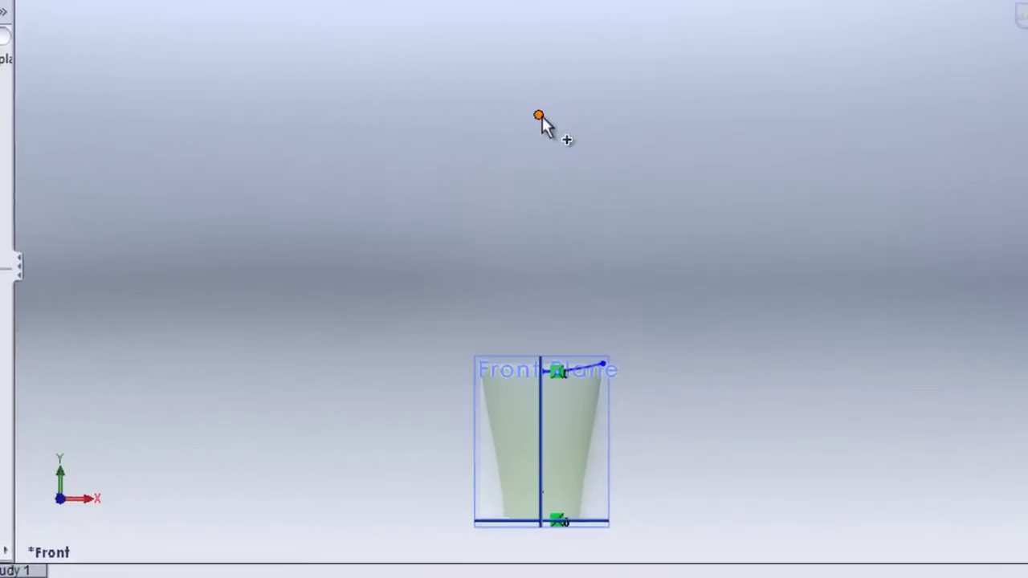
{"action": "left_click", "coordinate": [568, 195]}
{"action": "scroll", "coordinate": [616, 321], "scroll_direction": "up", "scroll_amount": 2}
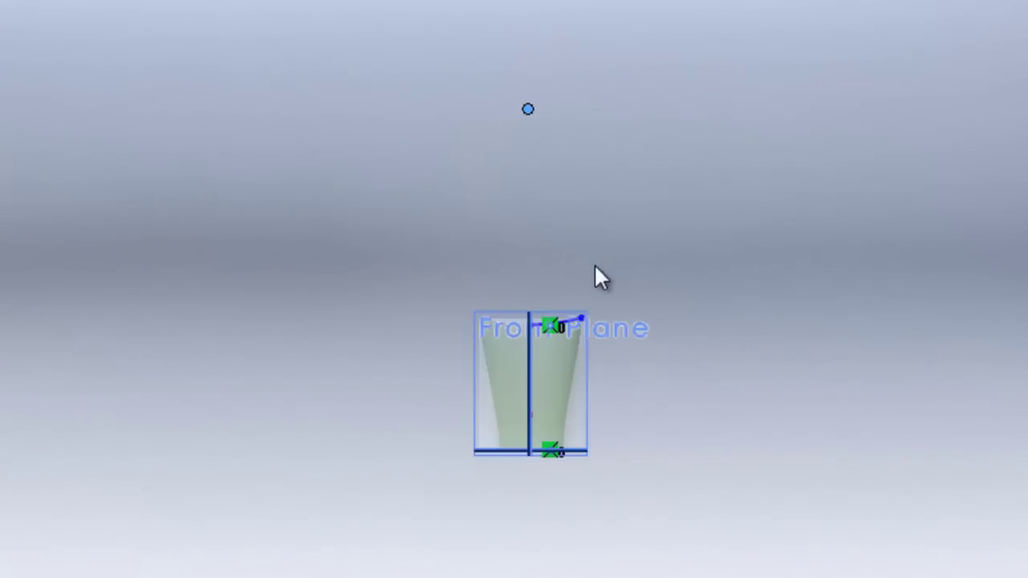
{"action": "scroll", "coordinate": [608, 314], "scroll_direction": "down", "scroll_amount": 2}
{"action": "scroll", "coordinate": [603, 281], "scroll_direction": "down", "scroll_amount": 2}
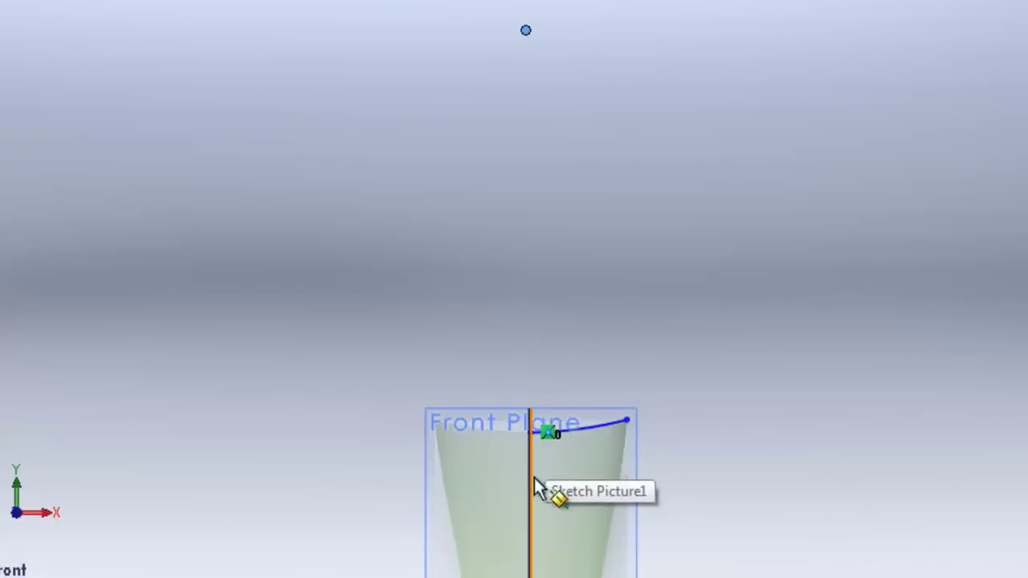
{"action": "left_click", "coordinate": [530, 485]}
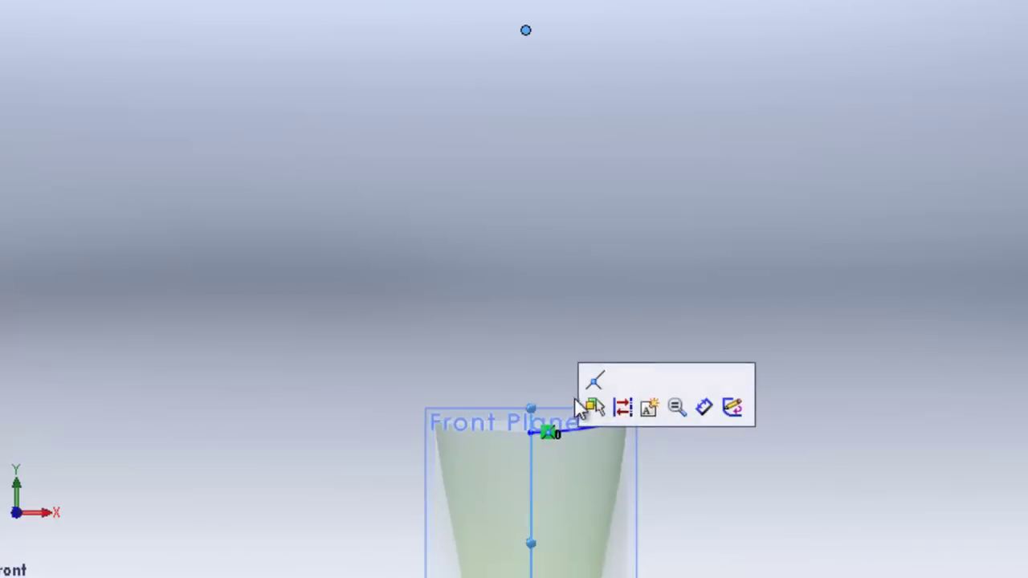
{"action": "left_click", "coordinate": [591, 381]}
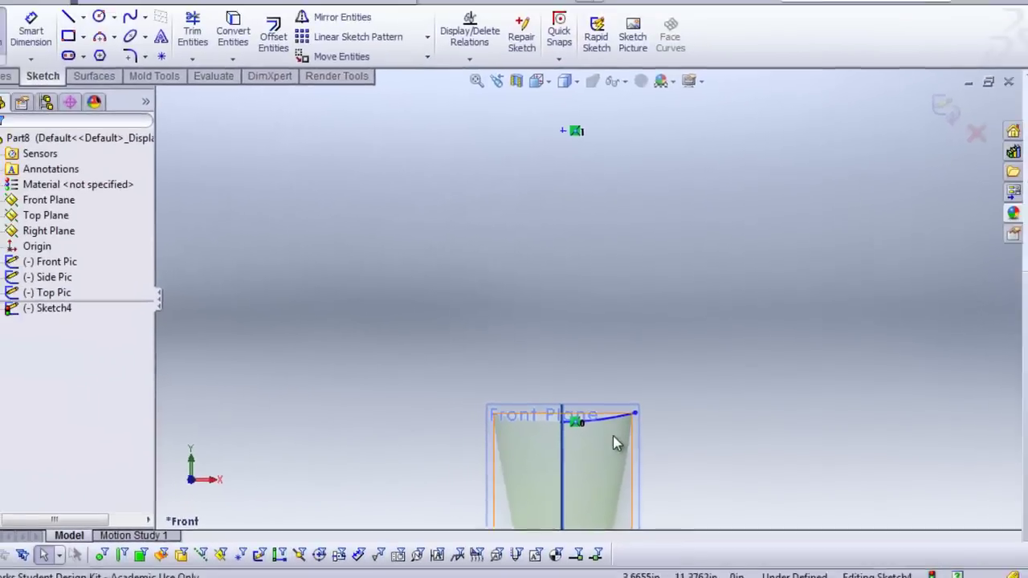
- Move the rim arc's outer endpoint onto the photo's upper corner, at about X 5.08, Y 12.99 in, and close the sketch
{"action": "scroll", "coordinate": [638, 440], "scroll_direction": "down", "scroll_amount": 4}
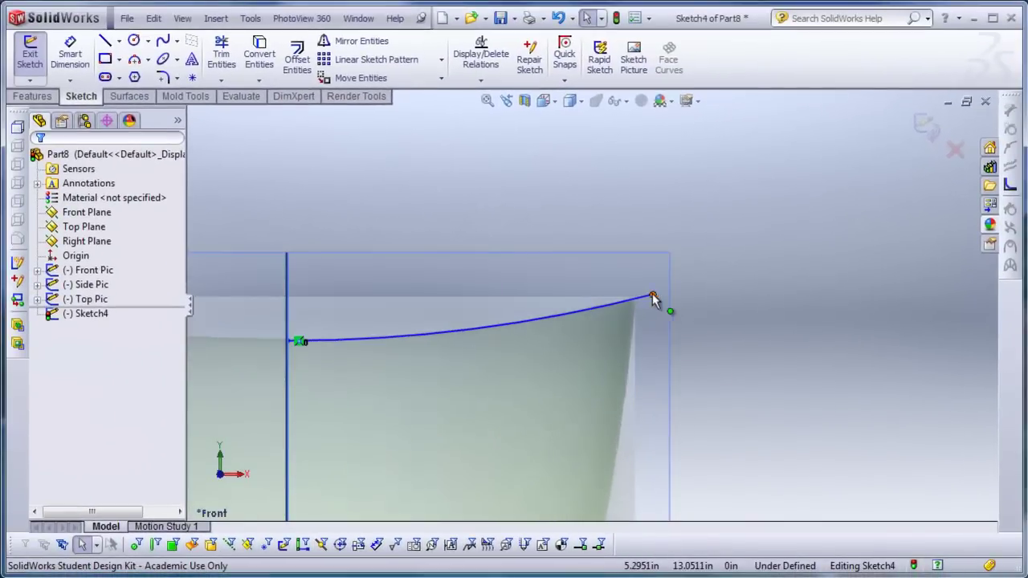
{"action": "mouse_move", "coordinate": [652, 294]}
{"action": "left_mouse_down"}
{"action": "mouse_move", "coordinate": [651, 227]}
{"action": "mouse_move", "coordinate": [705, 256]}
{"action": "mouse_move", "coordinate": [566, 279]}
{"action": "mouse_move", "coordinate": [705, 270]}
{"action": "mouse_move", "coordinate": [695, 224]}
{"action": "mouse_move", "coordinate": [679, 296]}
{"action": "mouse_move", "coordinate": [634, 297]}
{"action": "left_mouse_up"}
{"action": "scroll", "coordinate": [692, 299], "scroll_direction": "up", "scroll_amount": 4}
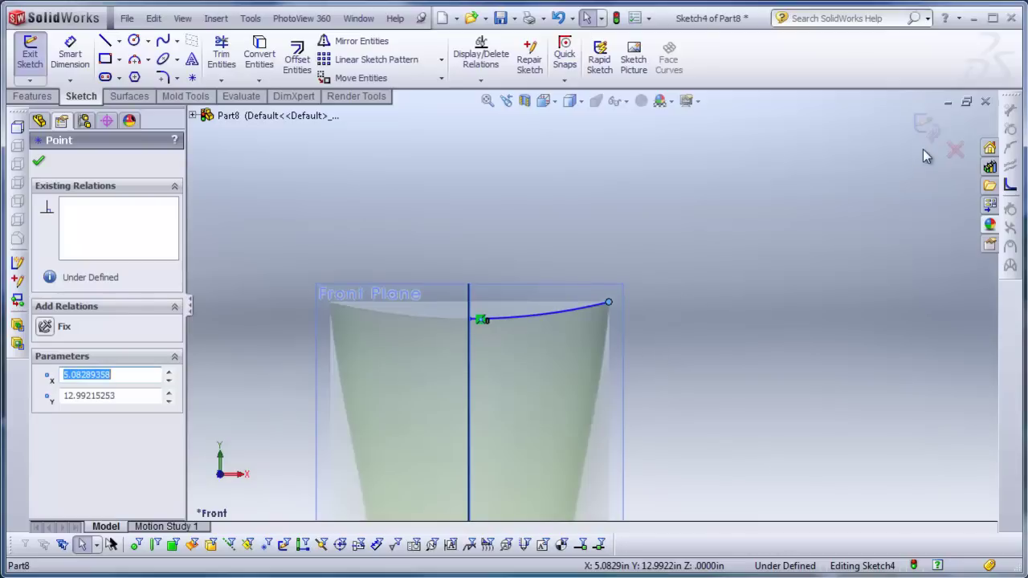
{"action": "left_click", "coordinate": [925, 129]}
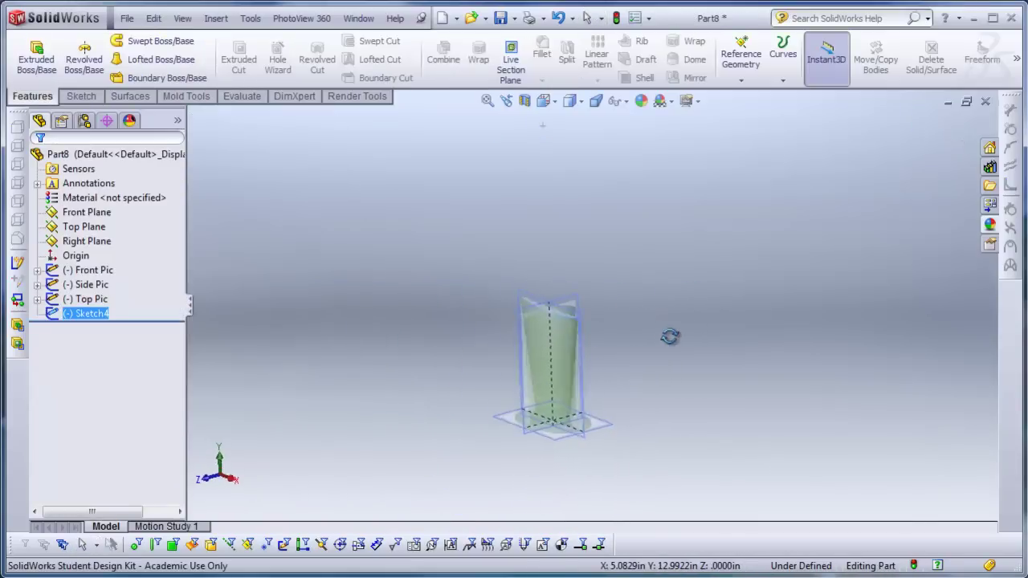
- Start a new sketch on the Top Plane and set the view orientation to Top
{"action": "left_click", "coordinate": [618, 430]}
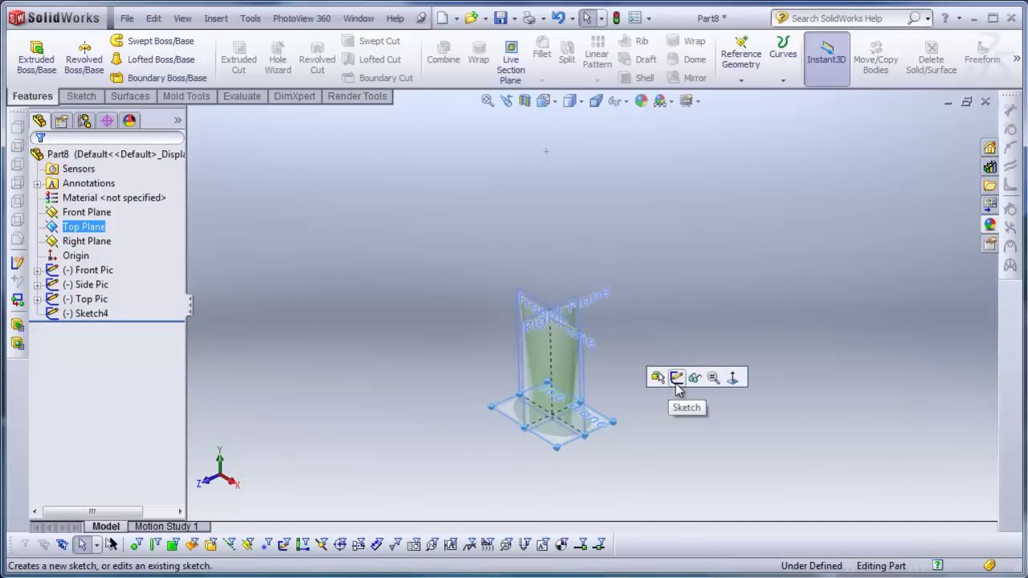
{"action": "left_click", "coordinate": [679, 376]}
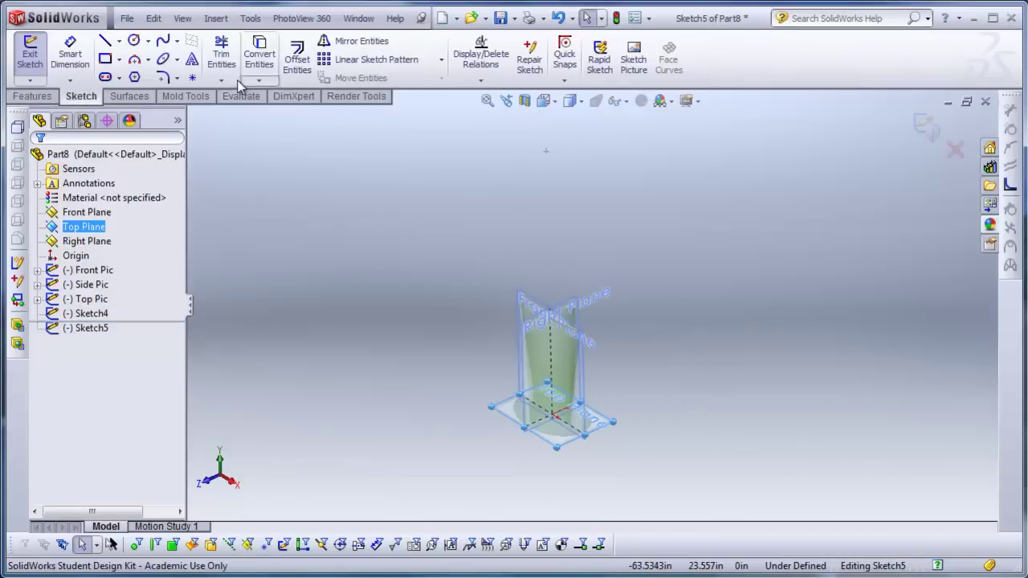
{"action": "left_click", "coordinate": [569, 100]}
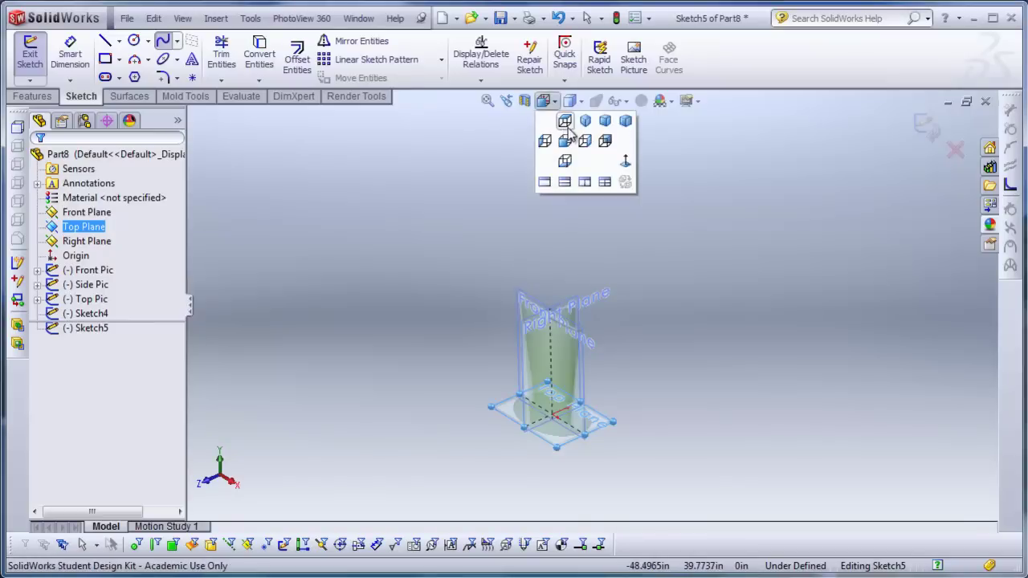
{"action": "left_click", "coordinate": [582, 137]}
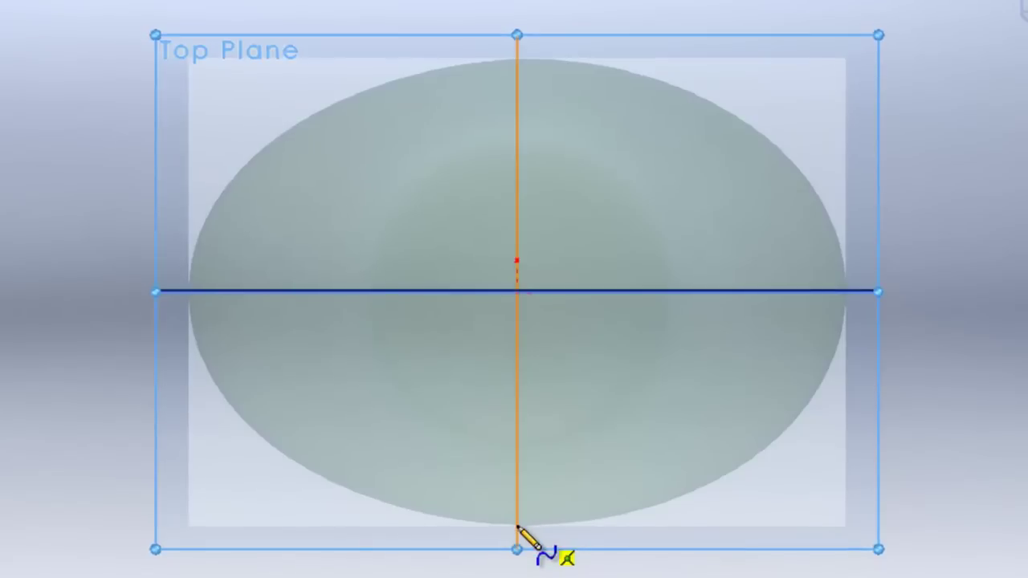
- Draw a two-point spline from the top photo oval's front point to its right-hand point, both on the plane lines
{"action": "left_click", "coordinate": [844, 291]}
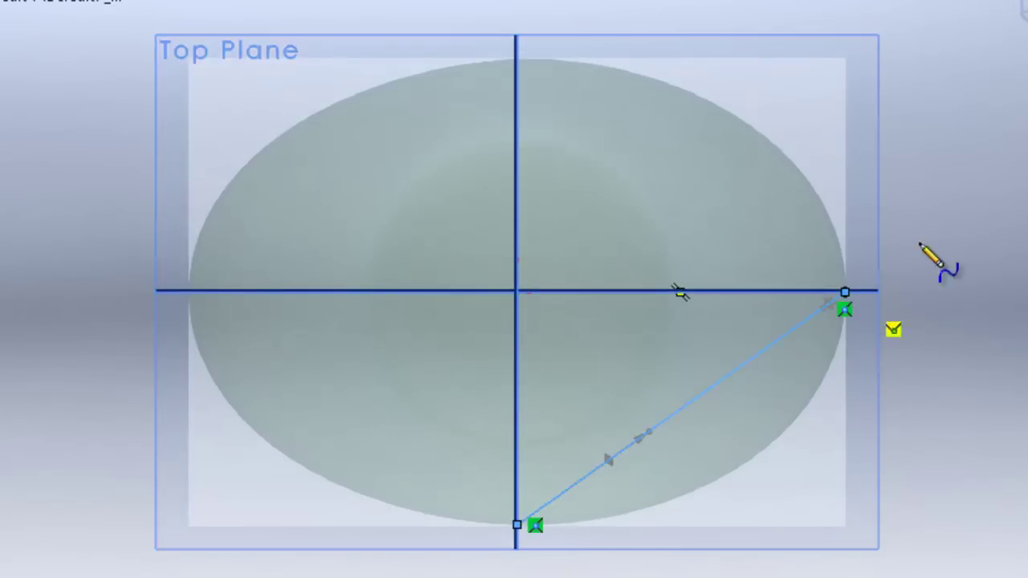
{"action": "right_click", "coordinate": [941, 225]}
{"action": "left_click", "coordinate": [1006, 276]}
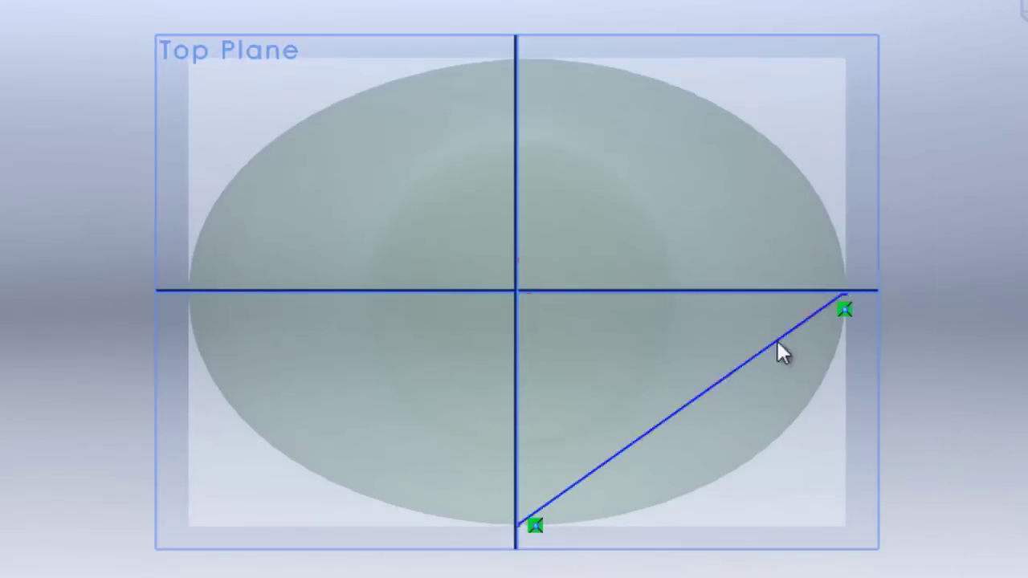
- Shape the spline to the oval with its end handles, making the front handle horizontal and the right-hand one vertical
{"action": "left_click", "coordinate": [602, 463]}
{"action": "left_click_drag", "start_coordinate": [371, 419], "coordinate": [395, 491]}
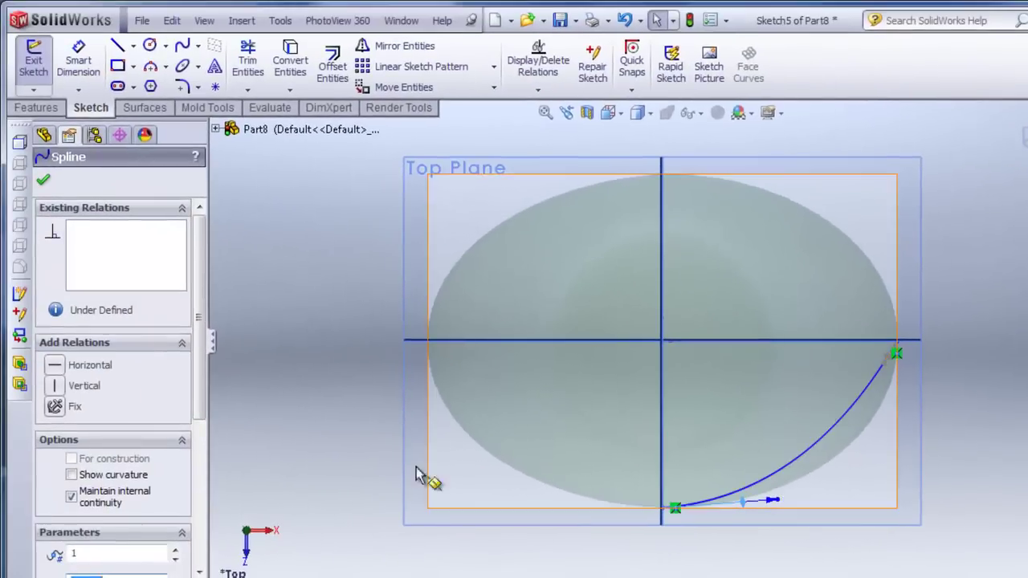
{"action": "left_click", "coordinate": [55, 364]}
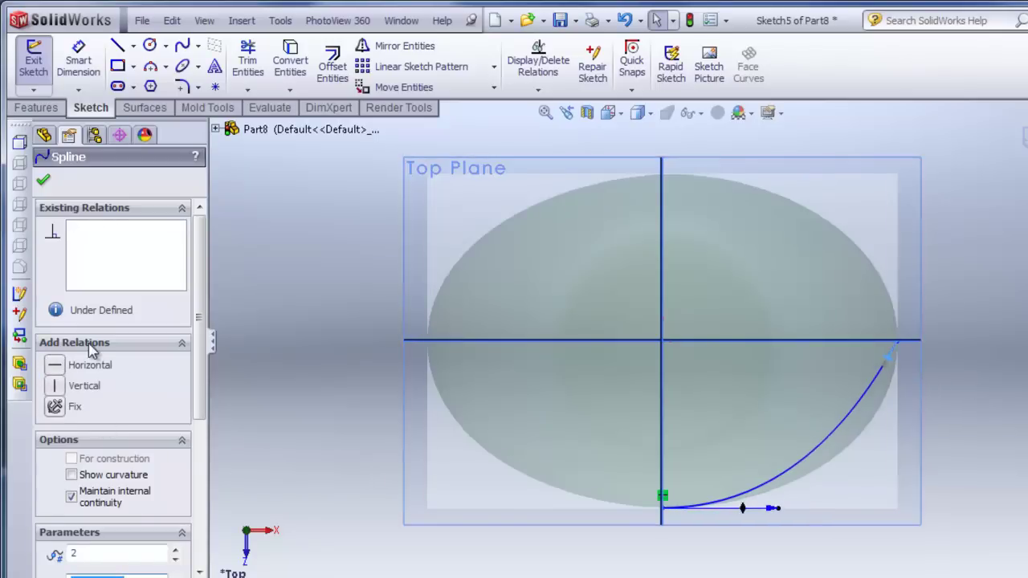
{"action": "left_click", "coordinate": [65, 387]}
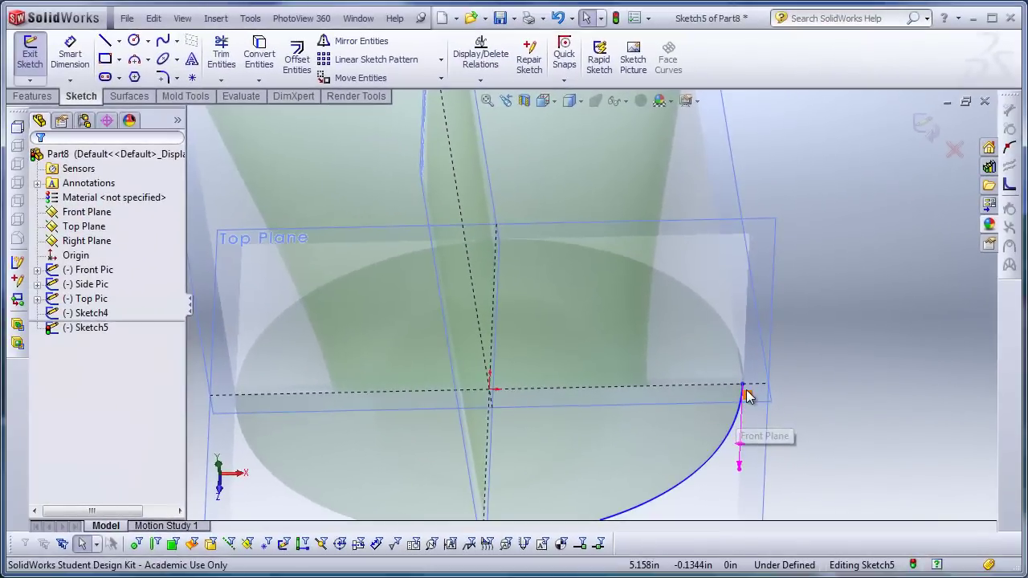
- Make the spline's right-hand endpoint coincident with the outer endpoint of the front rim arc
{"action": "left_click", "coordinate": [743, 386]}
{"action": "scroll", "coordinate": [763, 271], "scroll_direction": "up", "scroll_amount": 4}
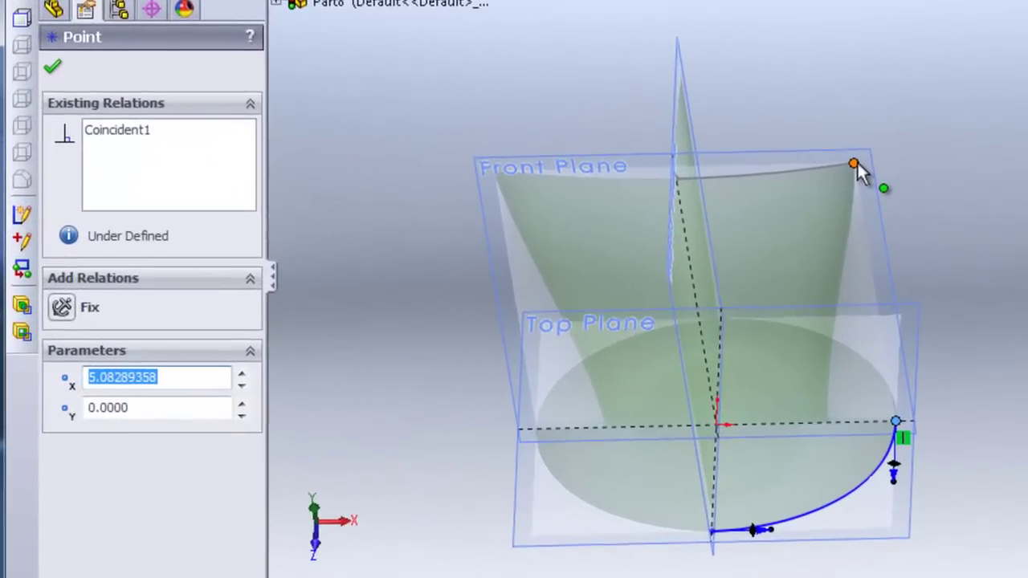
{"action": "left_click", "coordinate": [592, 227], "text": "ctrl"}
{"action": "left_click", "coordinate": [975, 62]}
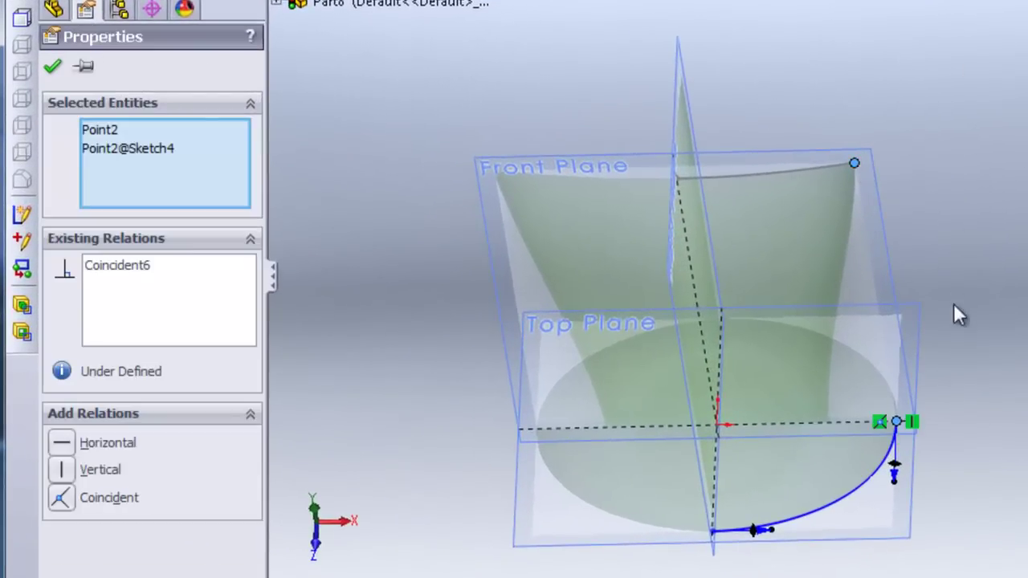
- Make the spline's front endpoint coincident with the Right Plane and close the sketch
{"action": "middle_click_drag", "start_coordinate": [957, 314], "coordinate": [743, 518]}
{"action": "scroll", "coordinate": [596, 546], "scroll_direction": "down", "scroll_amount": 4}
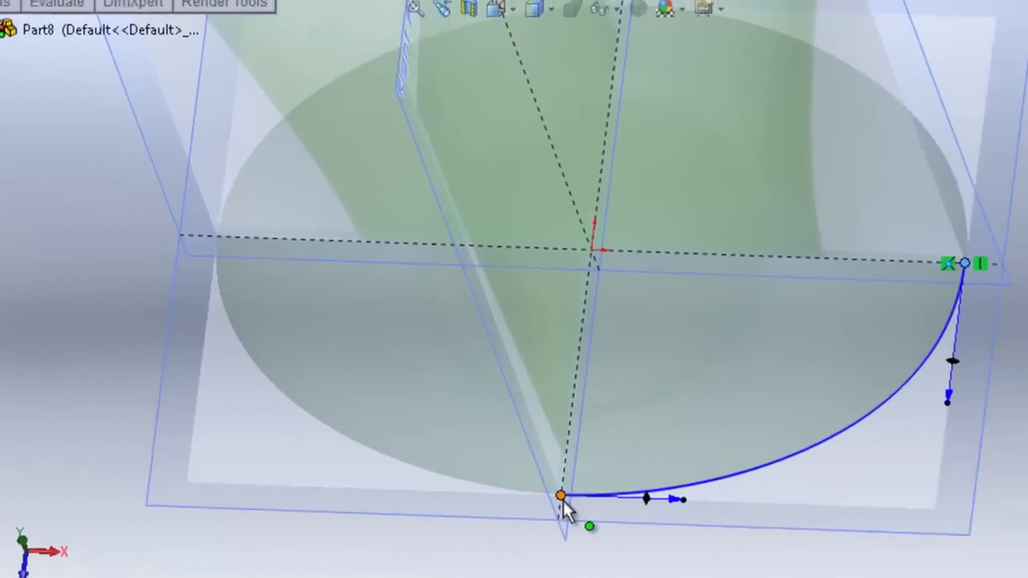
{"action": "left_click", "coordinate": [850, 467]}
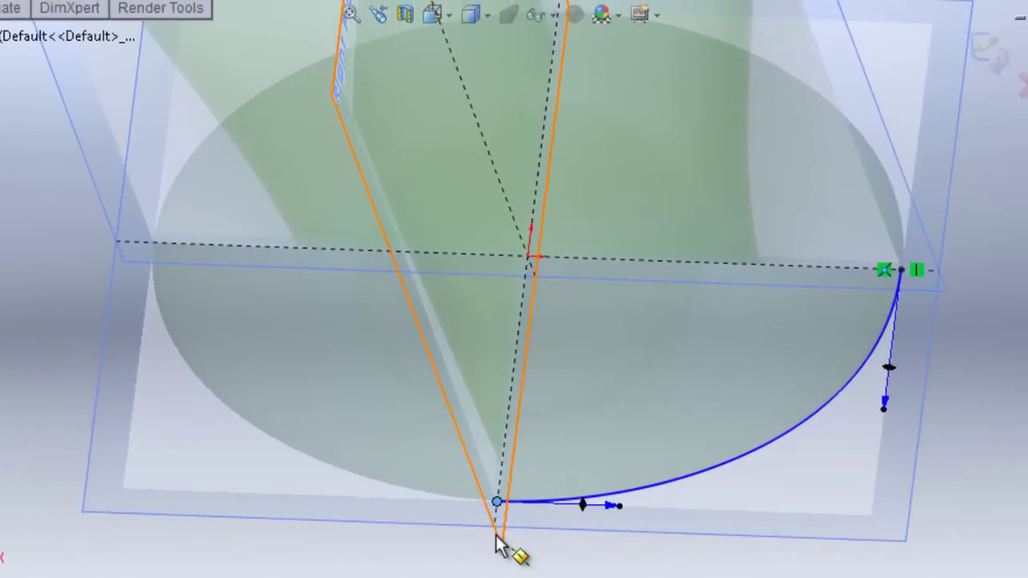
{"action": "left_click", "coordinate": [497, 536], "text": "ctrl"}
{"action": "left_click", "coordinate": [562, 435]}
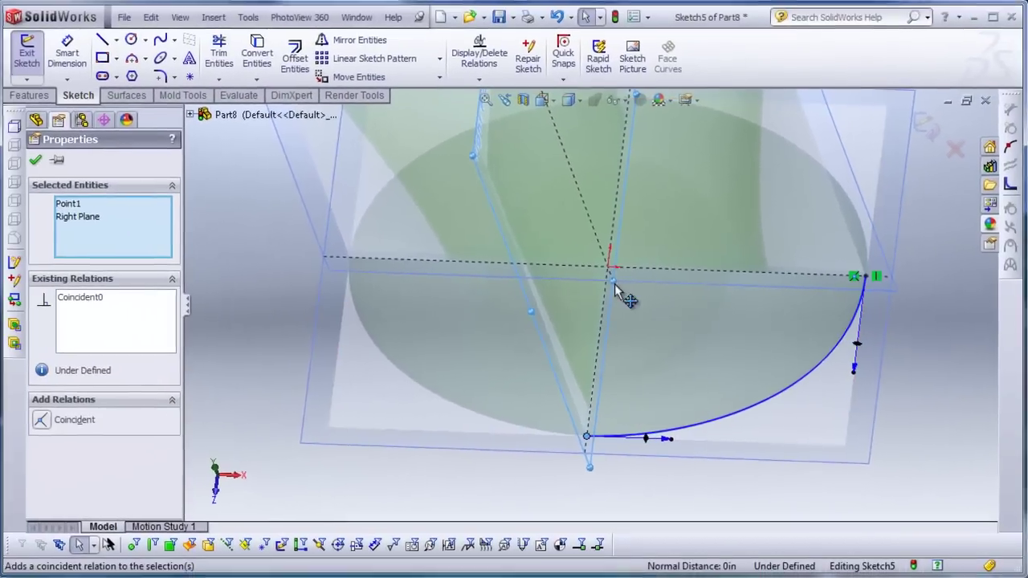
{"action": "scroll", "coordinate": [566, 284], "scroll_direction": "up", "scroll_amount": 5}
{"action": "left_click", "coordinate": [781, 253]}
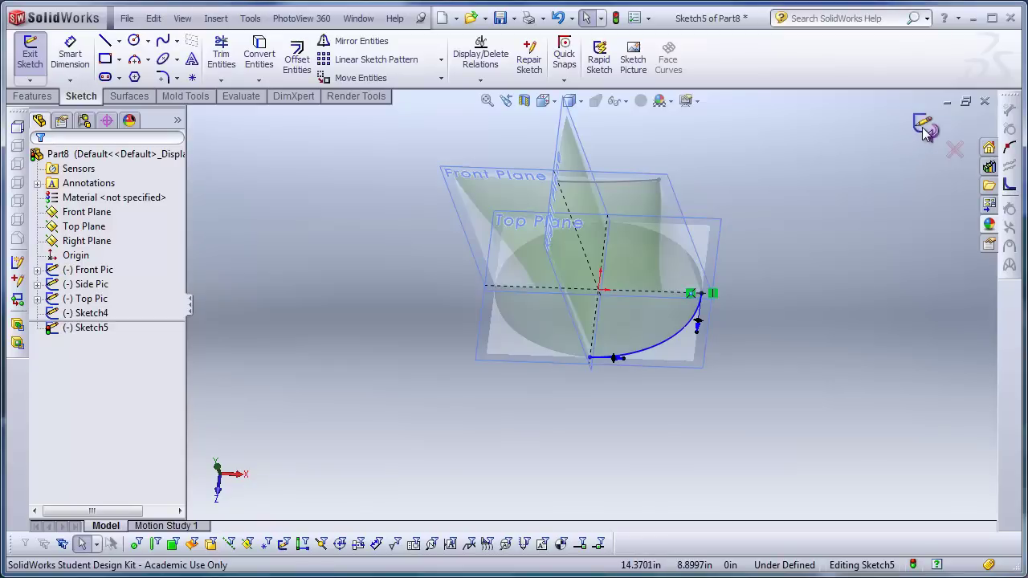
{"action": "scroll", "coordinate": [641, 345], "scroll_direction": "down", "scroll_amount": 2}
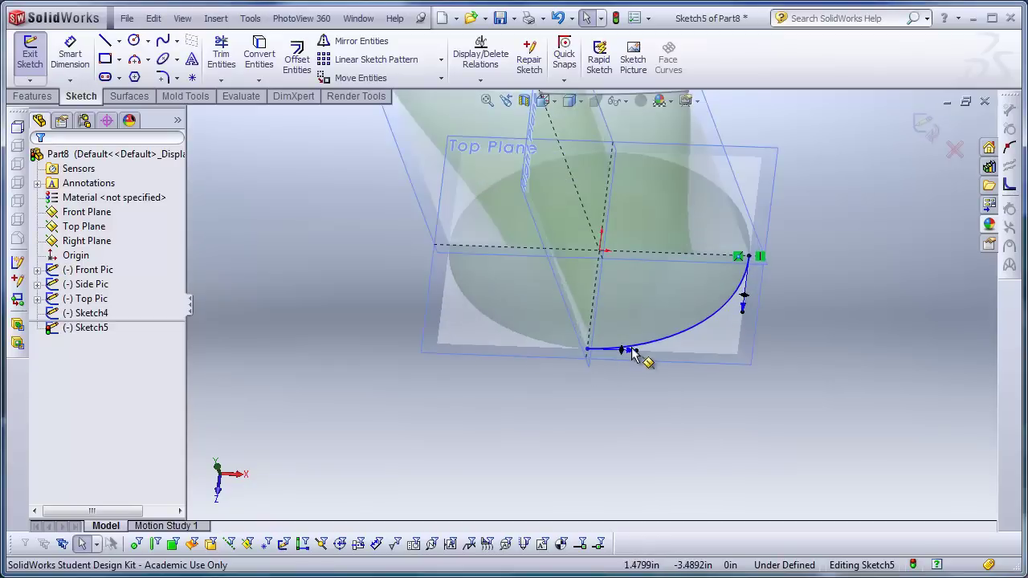
{"action": "left_click", "coordinate": [919, 124]}
- Create a projected curve from the Top Plane spline and the front rim arc, using Sketch on sketch
{"action": "scroll", "coordinate": [811, 277], "scroll_direction": "up", "scroll_amount": 3}
{"action": "mouse_move", "coordinate": [775, 269]}
{"action": "middle_mouse_down"}
{"action": "mouse_move", "coordinate": [709, 302]}
{"action": "mouse_move", "coordinate": [760, 219]}
{"action": "middle_mouse_up"}
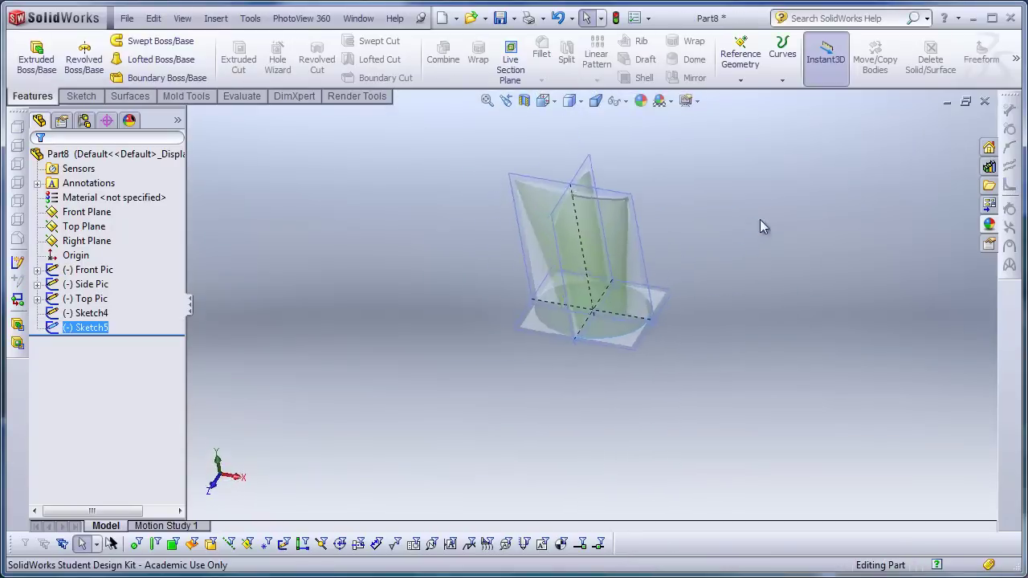
{"action": "scroll", "coordinate": [698, 186], "scroll_direction": "down", "scroll_amount": 3}
{"action": "middle_click_drag", "start_coordinate": [670, 269], "coordinate": [680, 260]}
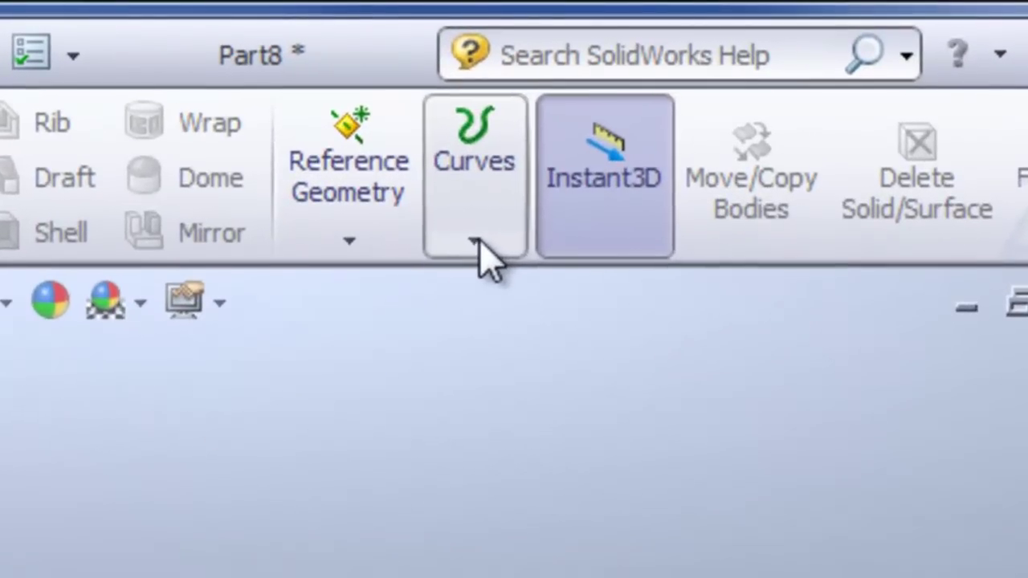
{"action": "left_click", "coordinate": [785, 82]}
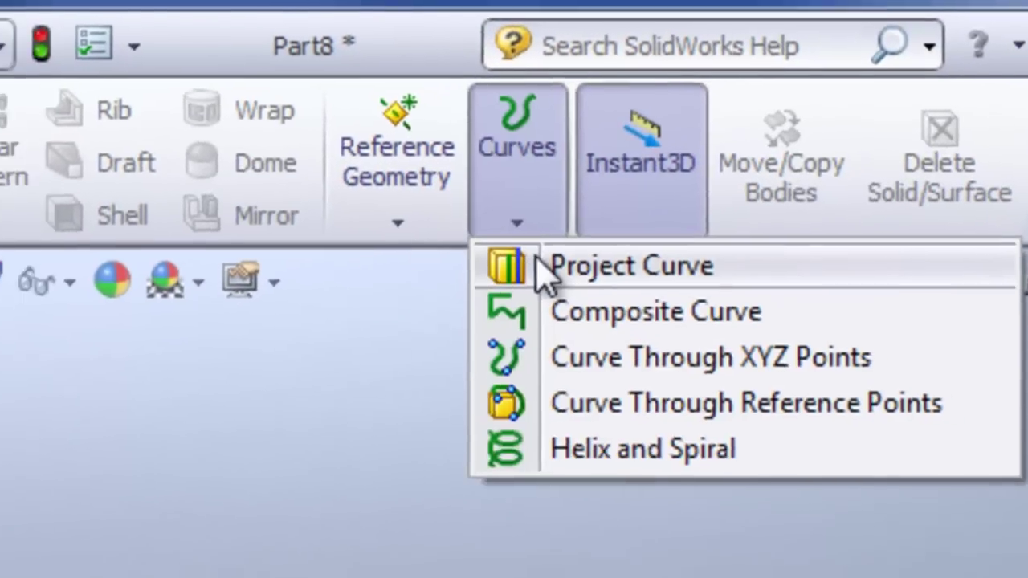
{"action": "left_click", "coordinate": [494, 283]}
{"action": "left_click", "coordinate": [678, 194]}
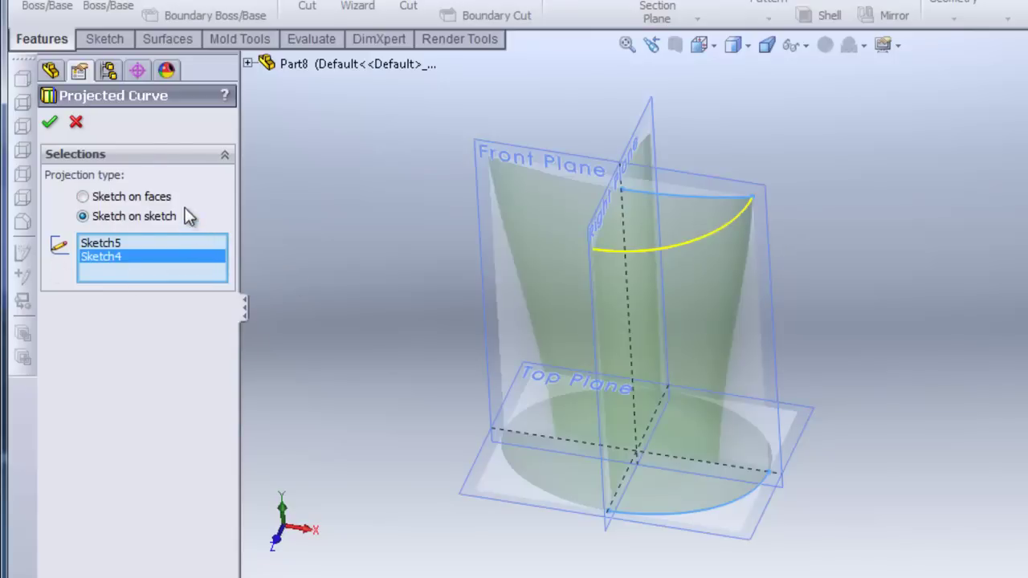
{"action": "left_click", "coordinate": [49, 129]}
- Start another new sketch on the Top Plane
{"action": "middle_click_drag", "start_coordinate": [781, 257], "coordinate": [522, 388]}
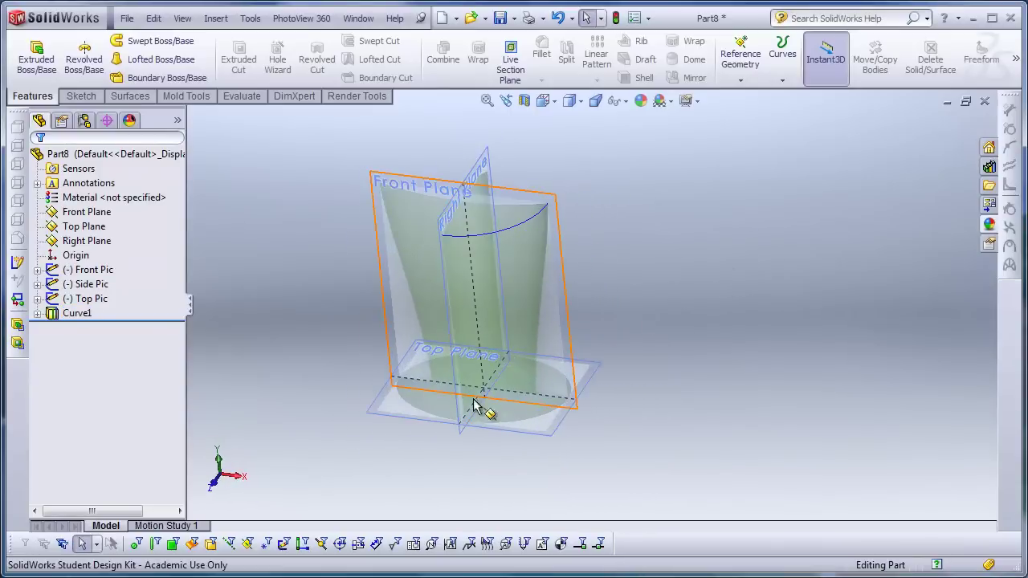
{"action": "left_click", "coordinate": [598, 382]}
{"action": "left_click", "coordinate": [665, 338]}
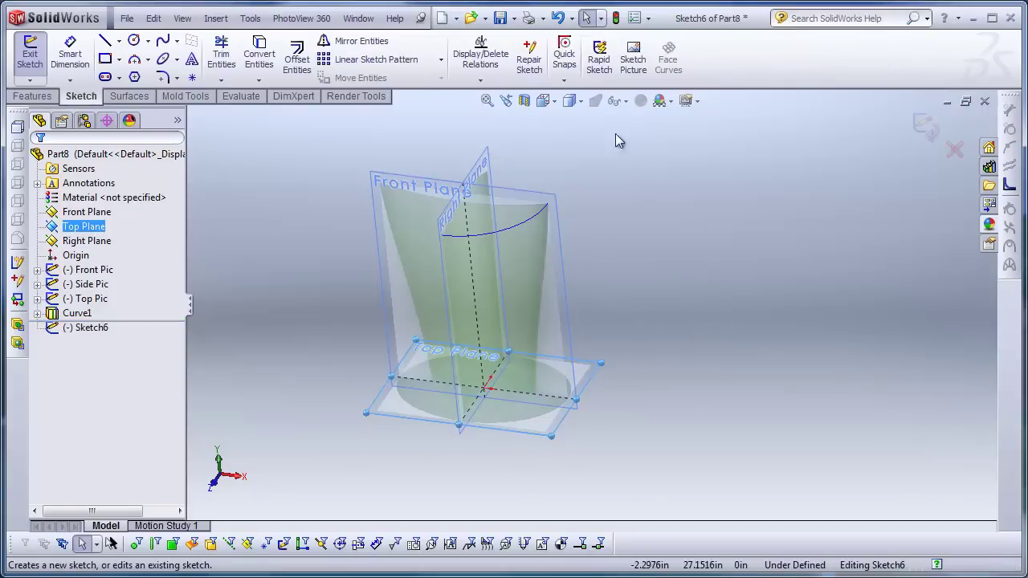
- Sketch a centerpoint quarter arc about the origin with a radius of about 2.8 in, spanning the Right Plane to the Front Plane
{"action": "left_click", "coordinate": [544, 101]}
{"action": "left_click", "coordinate": [571, 145]}
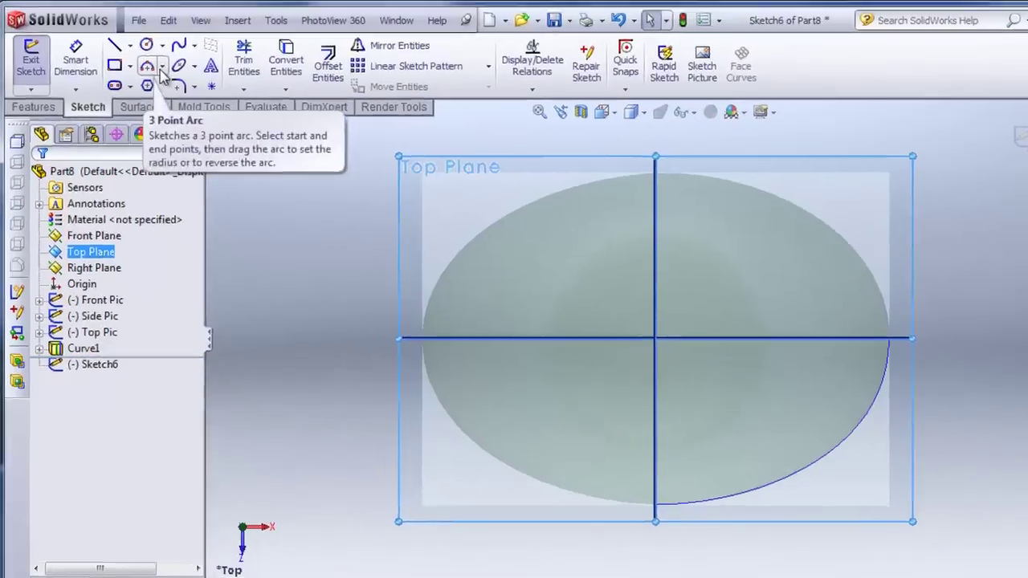
{"action": "left_click", "coordinate": [148, 61]}
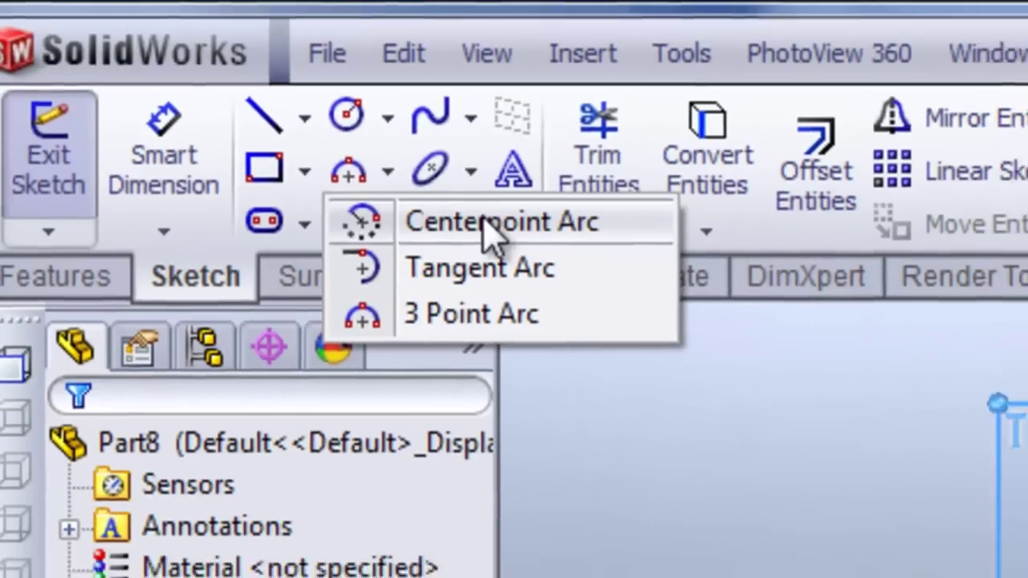
{"action": "left_click", "coordinate": [481, 235]}
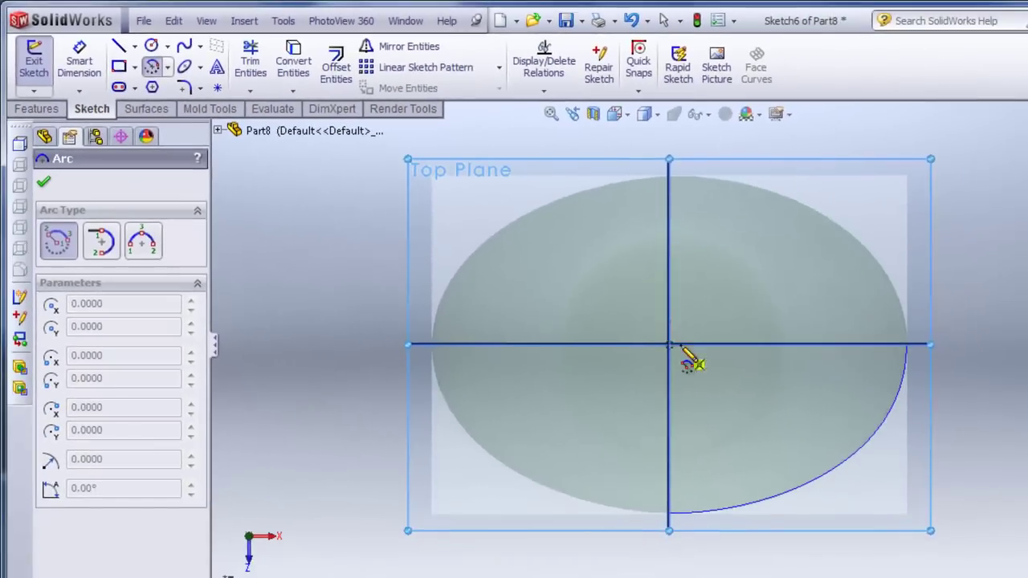
{"action": "left_click", "coordinate": [669, 346]}
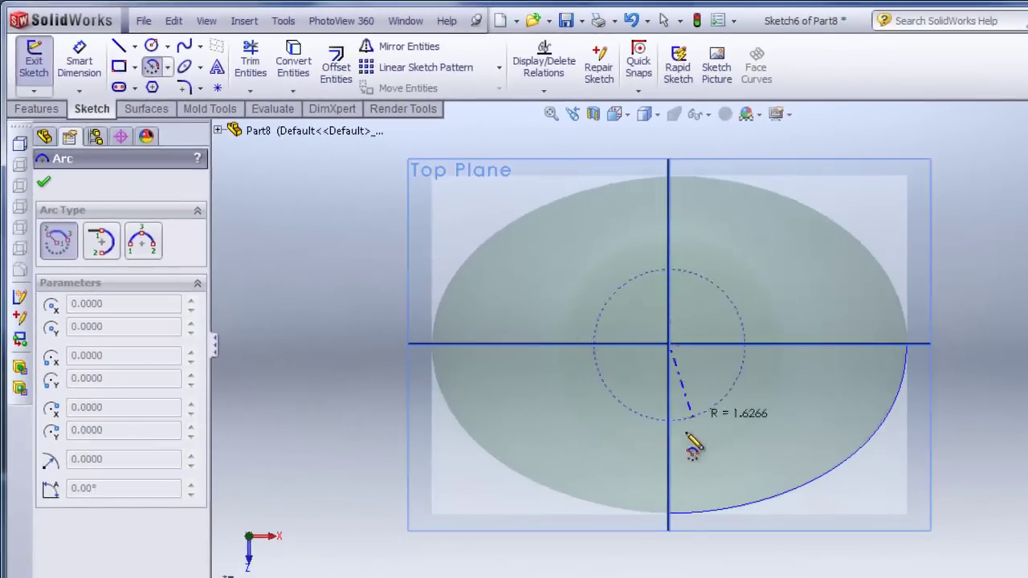
{"action": "left_click", "coordinate": [670, 476]}
{"action": "left_click", "coordinate": [803, 348]}
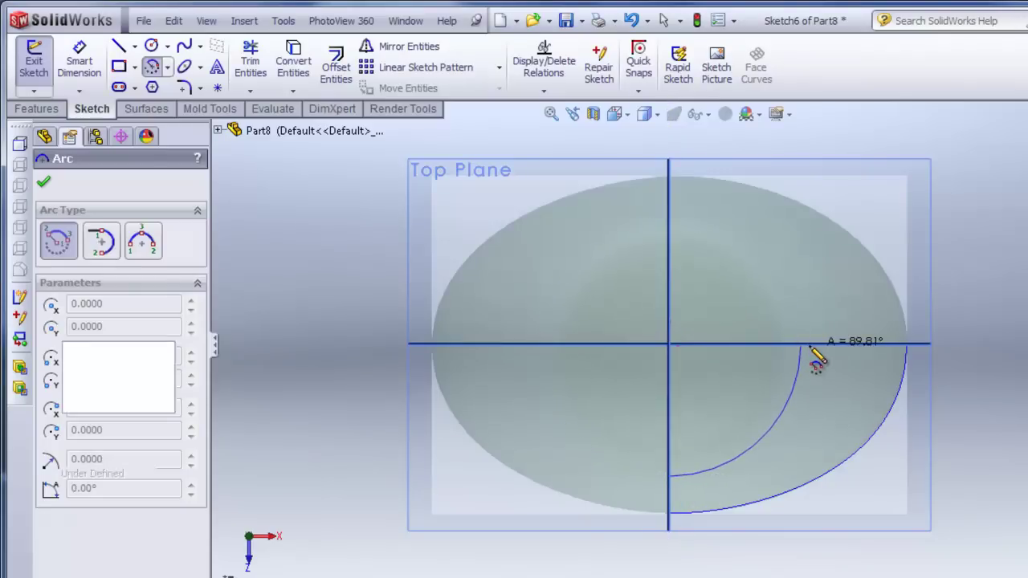
{"action": "right_click", "coordinate": [827, 273]}
{"action": "left_click", "coordinate": [835, 276]}
- Dimension the base arc's radius as 3.125 in
{"action": "left_click", "coordinate": [80, 69]}
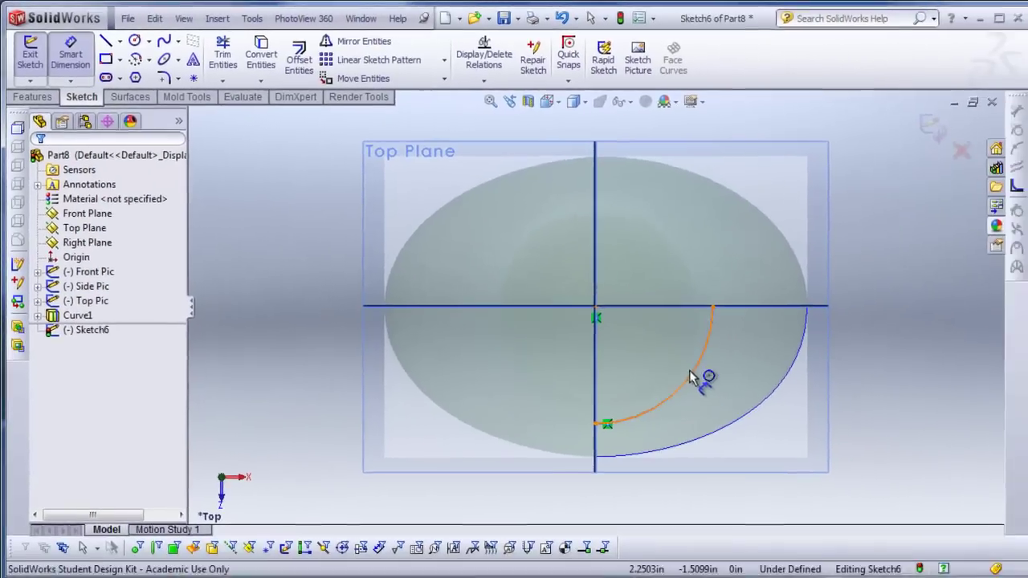
{"action": "left_click", "coordinate": [785, 405]}
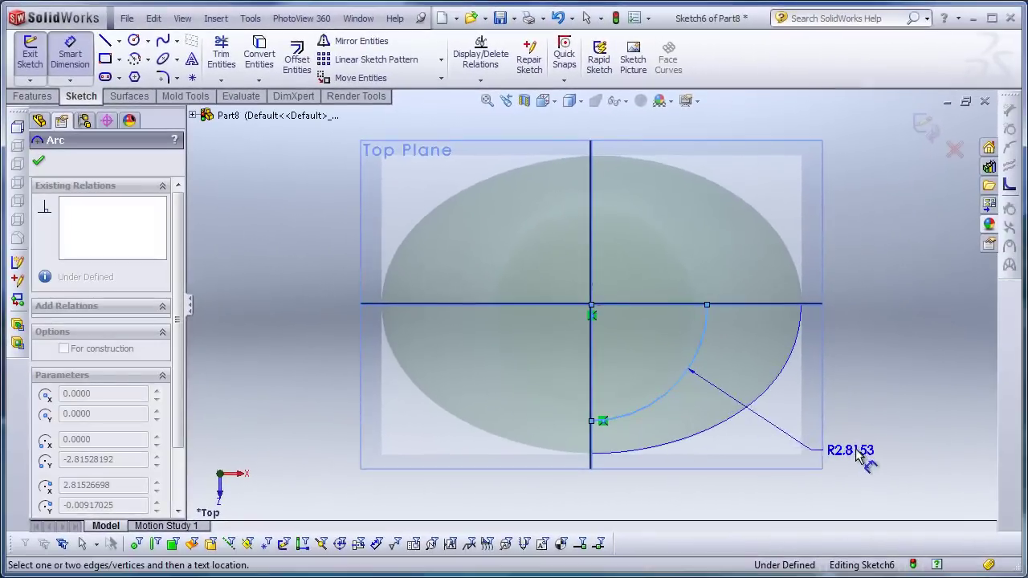
{"action": "left_click", "coordinate": [894, 424]}
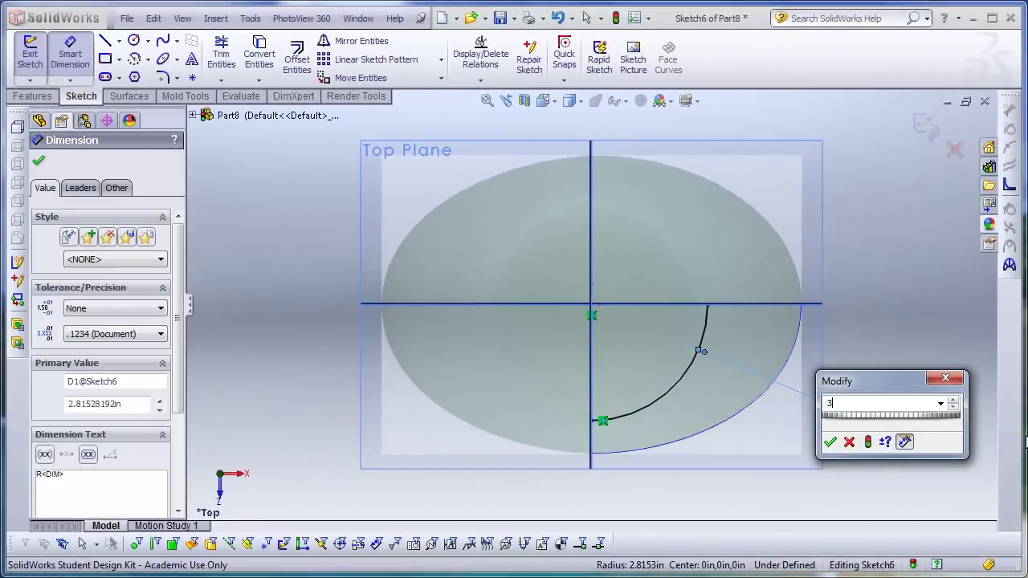
{"action": "type", "text": "3.125"}
{"action": "key", "text": "Return"}
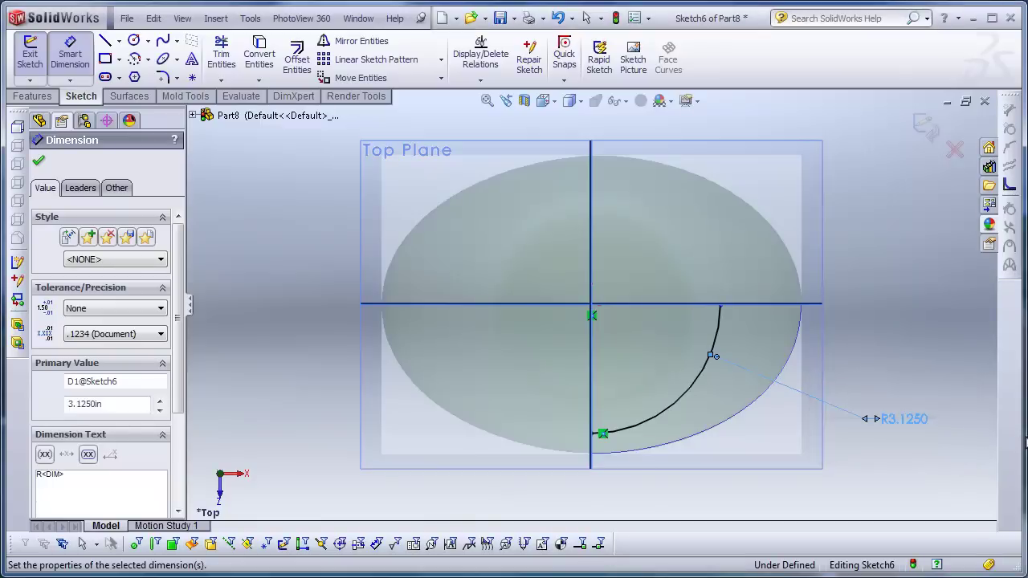
{"action": "right_click", "coordinate": [836, 265]}
{"action": "left_click", "coordinate": [872, 266]}
- Make the base arc's free endpoint coincident with the Front Plane and close the sketch
{"action": "scroll", "coordinate": [787, 427], "scroll_direction": "up", "scroll_amount": 3}
{"action": "middle_click_drag", "start_coordinate": [787, 426], "coordinate": [772, 347]}
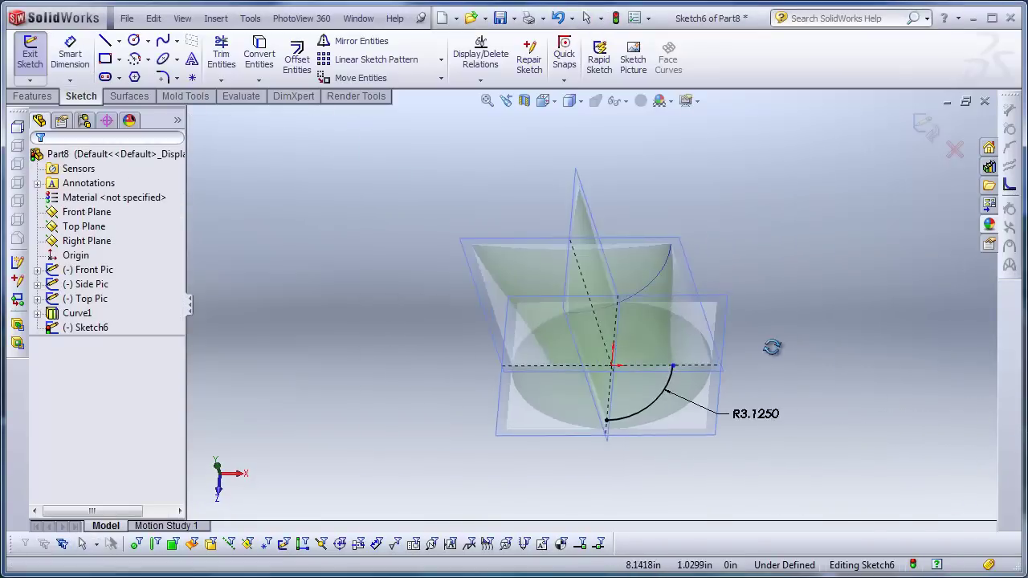
{"action": "scroll", "coordinate": [732, 370], "scroll_direction": "down", "scroll_amount": 4}
{"action": "scroll", "coordinate": [478, 389], "scroll_direction": "down", "scroll_amount": 2}
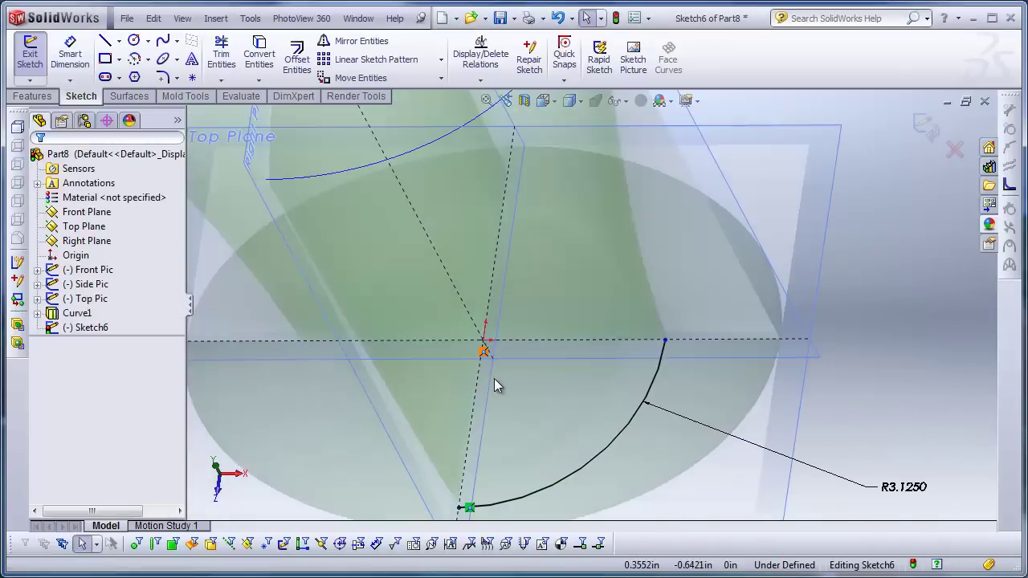
{"action": "scroll", "coordinate": [502, 461], "scroll_direction": "up", "scroll_amount": 1}
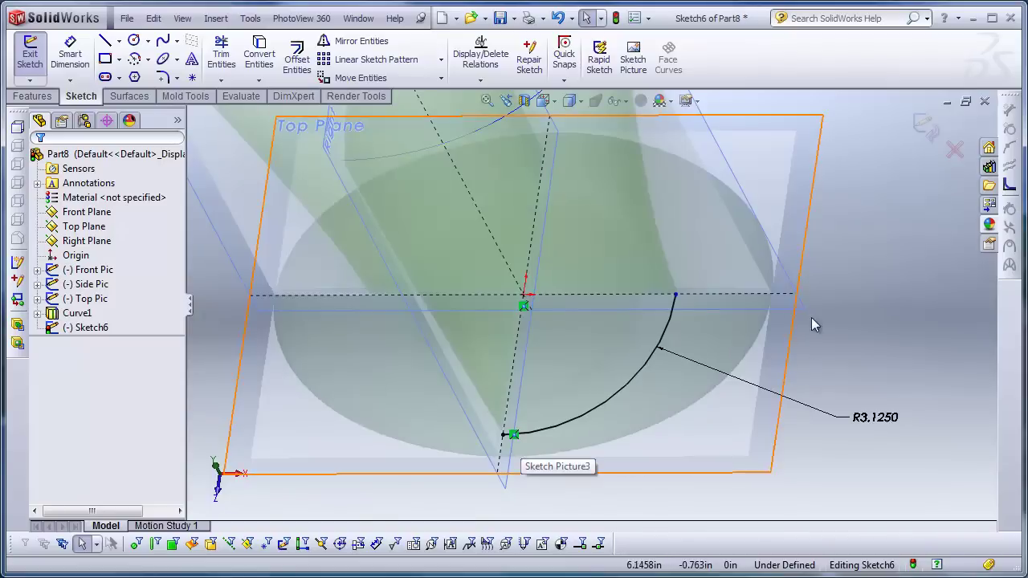
{"action": "left_click", "coordinate": [674, 297]}
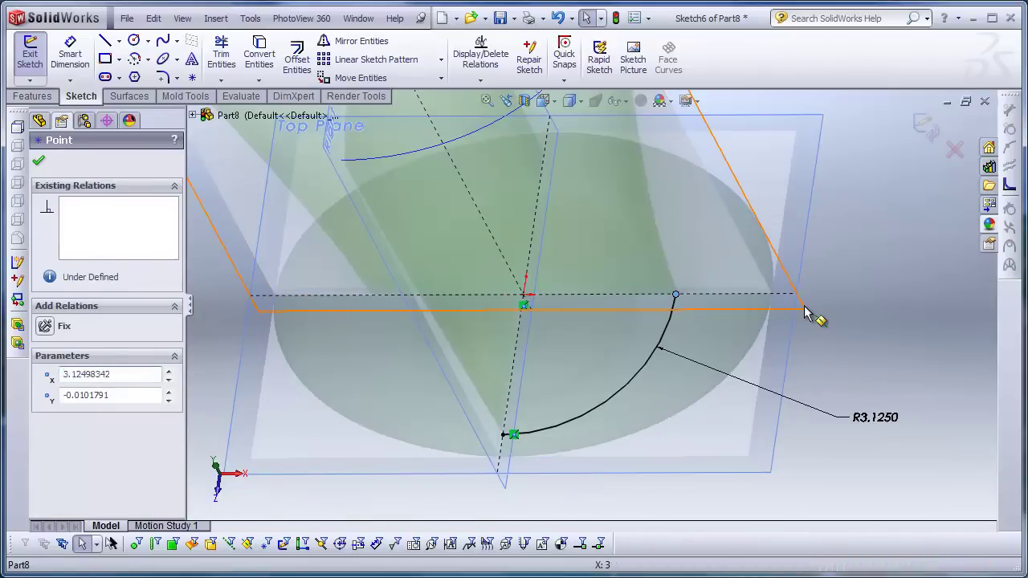
{"action": "left_click", "coordinate": [806, 312], "text": "ctrl"}
{"action": "left_click", "coordinate": [847, 238]}
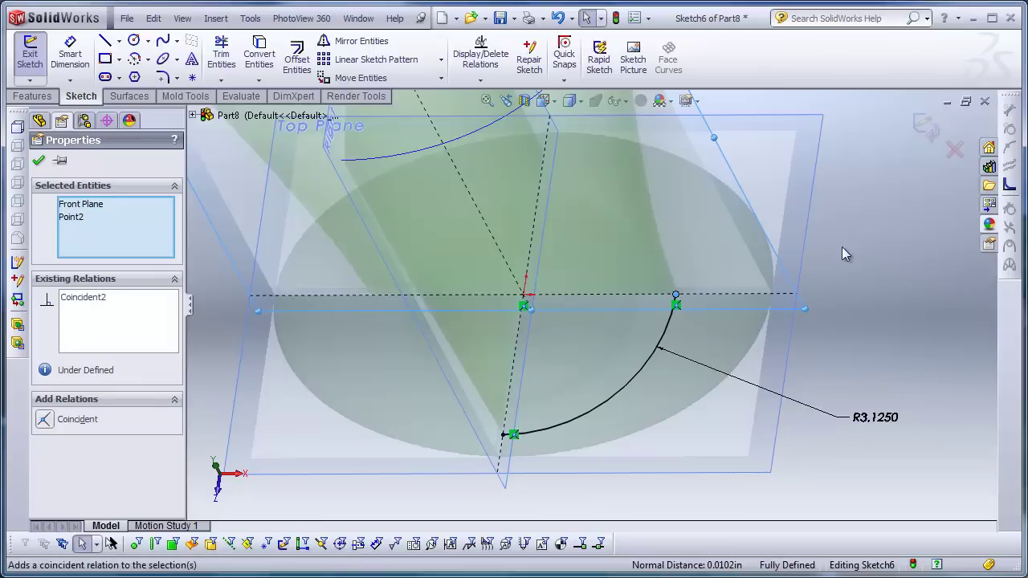
{"action": "left_click", "coordinate": [923, 131]}
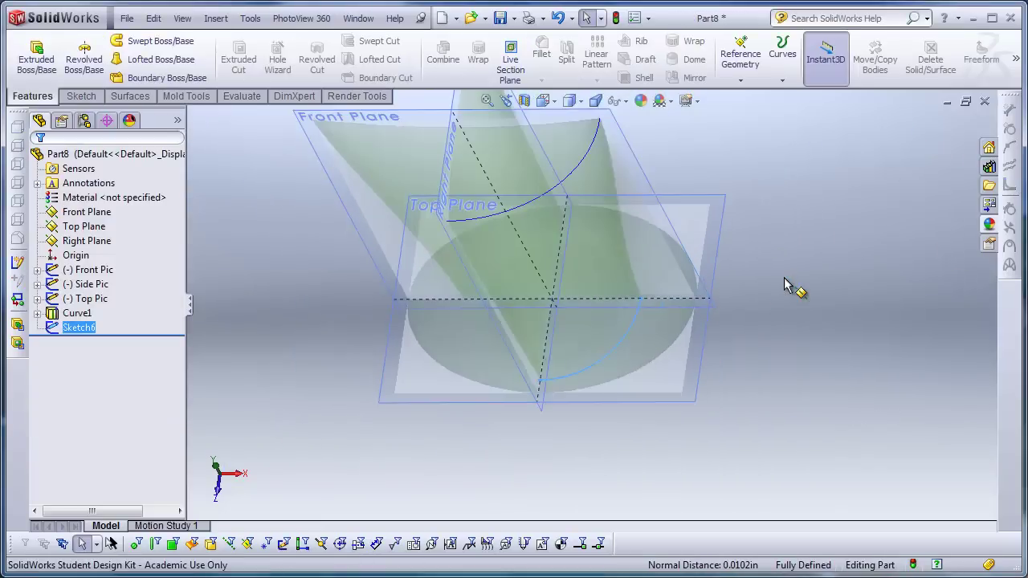
- Start a new sketch on the Front Plane and look at it from the front
{"action": "mouse_move", "coordinate": [792, 287]}
{"action": "middle_mouse_down"}
{"action": "mouse_move", "coordinate": [847, 298]}
{"action": "mouse_move", "coordinate": [840, 266]}
{"action": "mouse_move", "coordinate": [477, 327]}
{"action": "mouse_move", "coordinate": [482, 409]}
{"action": "middle_mouse_up"}
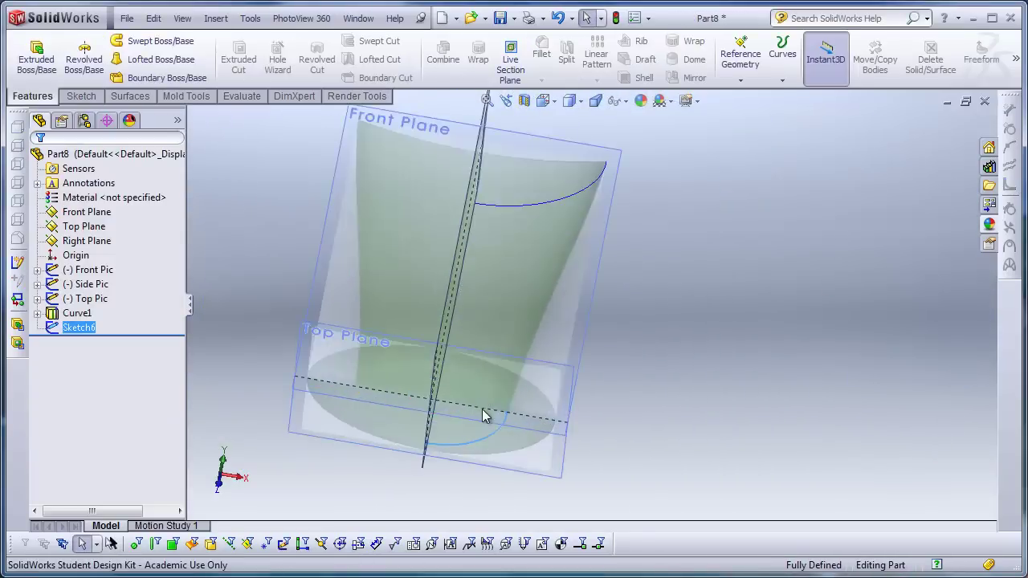
{"action": "middle_click_drag", "start_coordinate": [702, 332], "coordinate": [648, 307]}
{"action": "middle_click_drag", "start_coordinate": [663, 416], "coordinate": [584, 386]}
{"action": "middle_click_drag", "start_coordinate": [645, 294], "coordinate": [642, 294]}
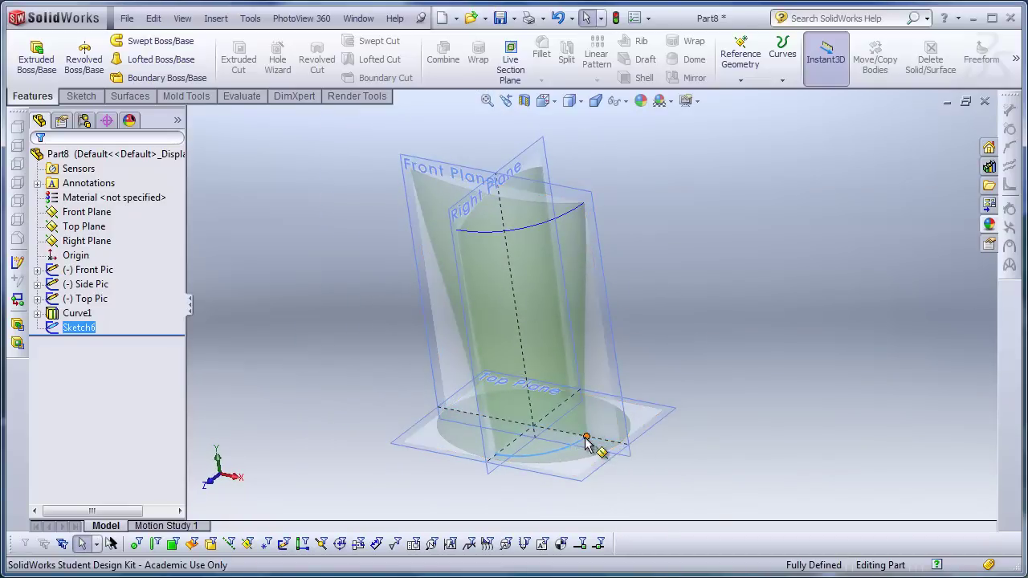
{"action": "left_click", "coordinate": [582, 195]}
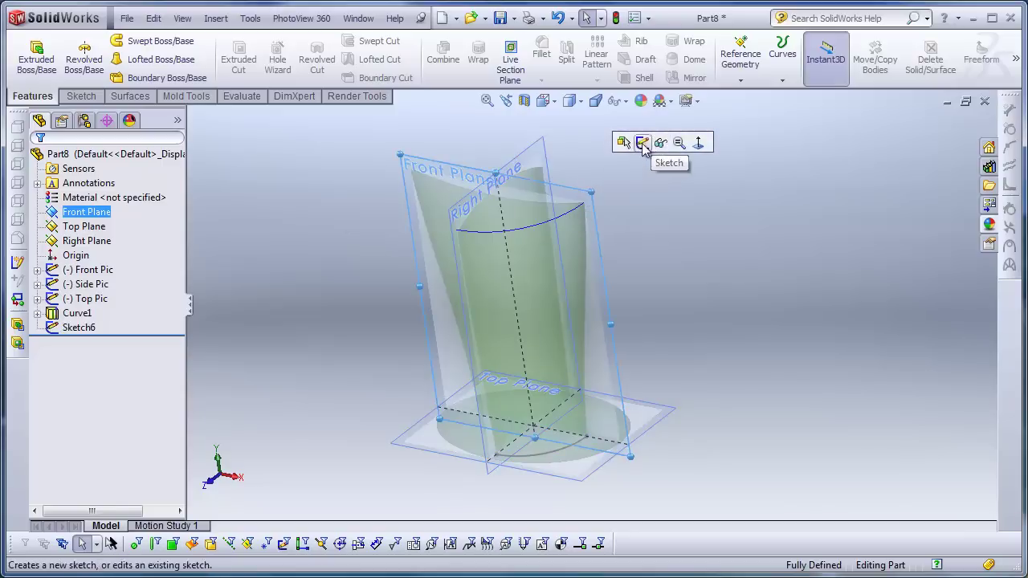
{"action": "left_click", "coordinate": [643, 144]}
{"action": "left_click", "coordinate": [543, 101]}
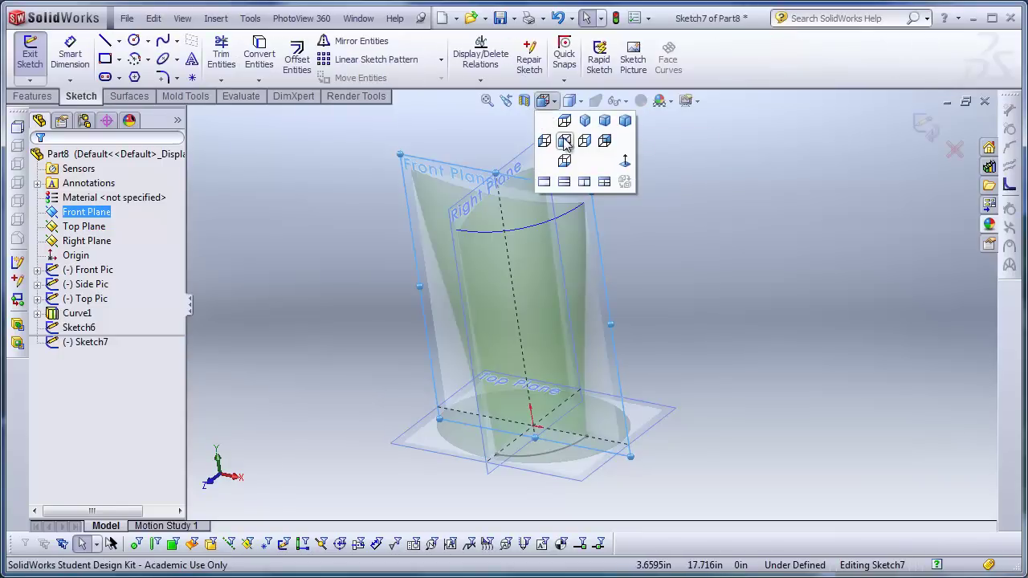
{"action": "left_click", "coordinate": [566, 142]}
- Sketch a two-point spline just outside the wastebasket picture's right-hand edge, from the rim corner's height down to the base line
{"action": "left_click", "coordinate": [162, 42]}
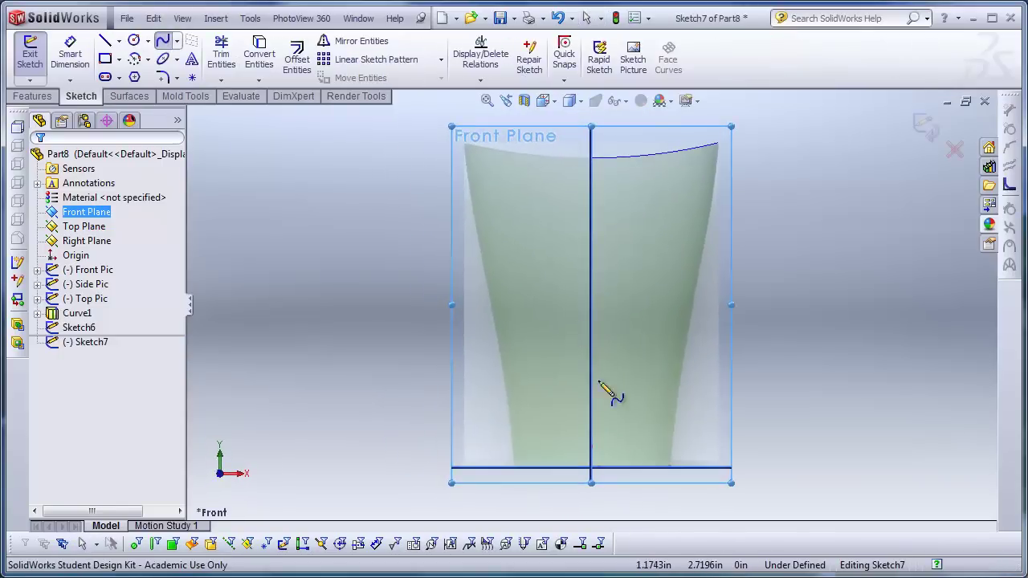
{"action": "left_click", "coordinate": [724, 142]}
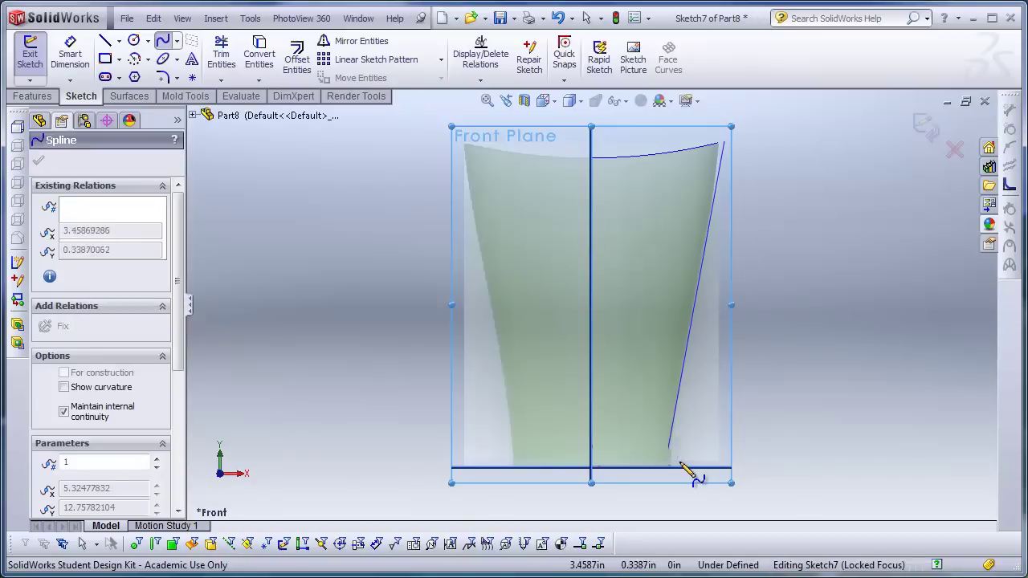
{"action": "left_click", "coordinate": [679, 467]}
{"action": "right_click", "coordinate": [744, 281]}
{"action": "left_click", "coordinate": [768, 269]}
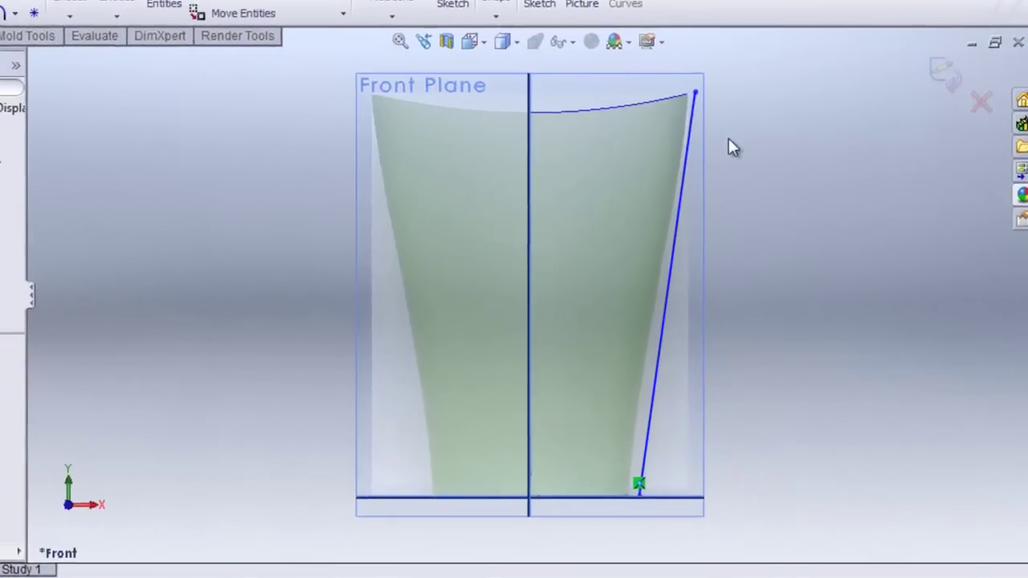
- Add a Pierce relation between the side spline's upper endpoint and the projected rim curve
{"action": "middle_click_drag", "start_coordinate": [751, 175], "coordinate": [720, 210]}
{"action": "scroll", "coordinate": [717, 171], "scroll_direction": "down", "scroll_amount": 2}
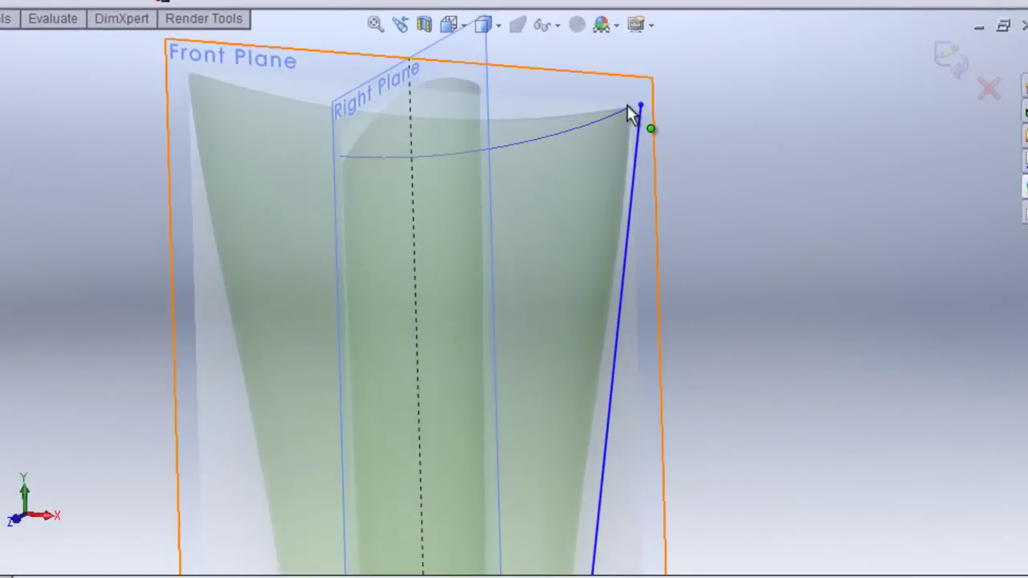
{"action": "scroll", "coordinate": [633, 114], "scroll_direction": "down", "scroll_amount": 4}
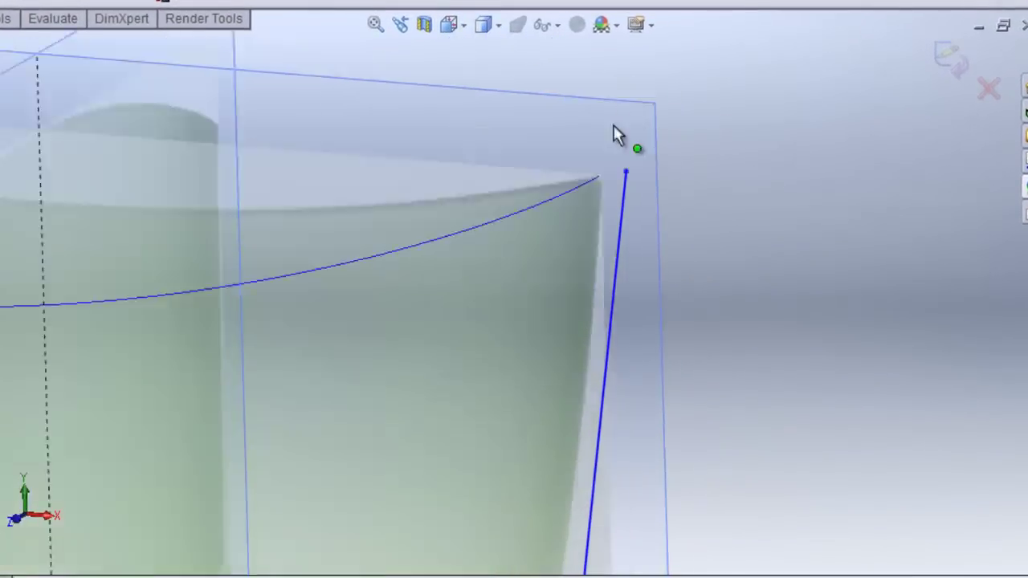
{"action": "left_click", "coordinate": [625, 182]}
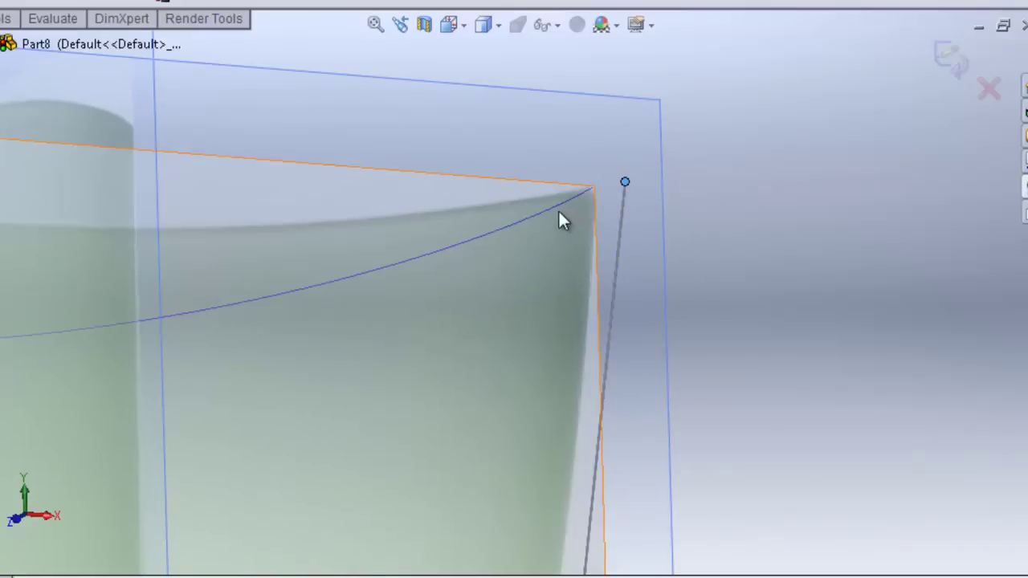
{"action": "left_click", "coordinate": [545, 214], "text": "ctrl"}
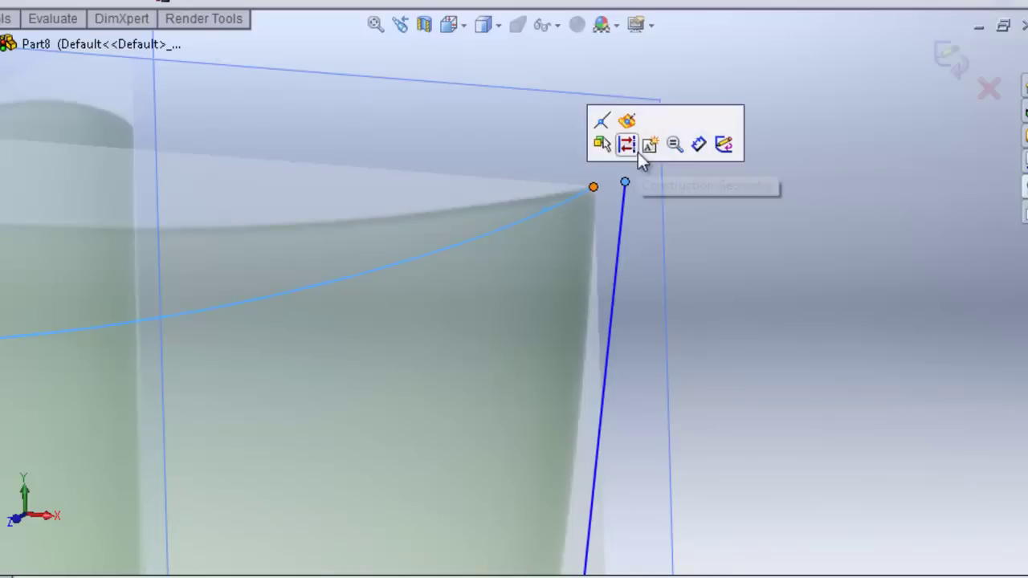
{"action": "left_click", "coordinate": [624, 122]}
{"action": "scroll", "coordinate": [628, 250], "scroll_direction": "up", "scroll_amount": 7}
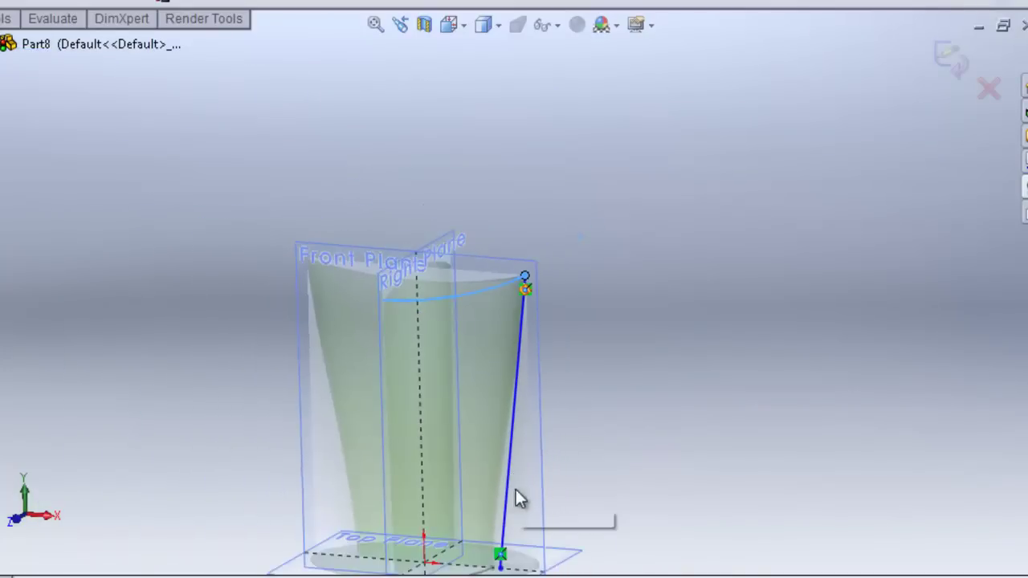
- Add a Pierce relation between the side spline's lower endpoint and the base arc
{"action": "scroll", "coordinate": [515, 512], "scroll_direction": "down", "scroll_amount": 5}
{"action": "left_click", "coordinate": [485, 470]}
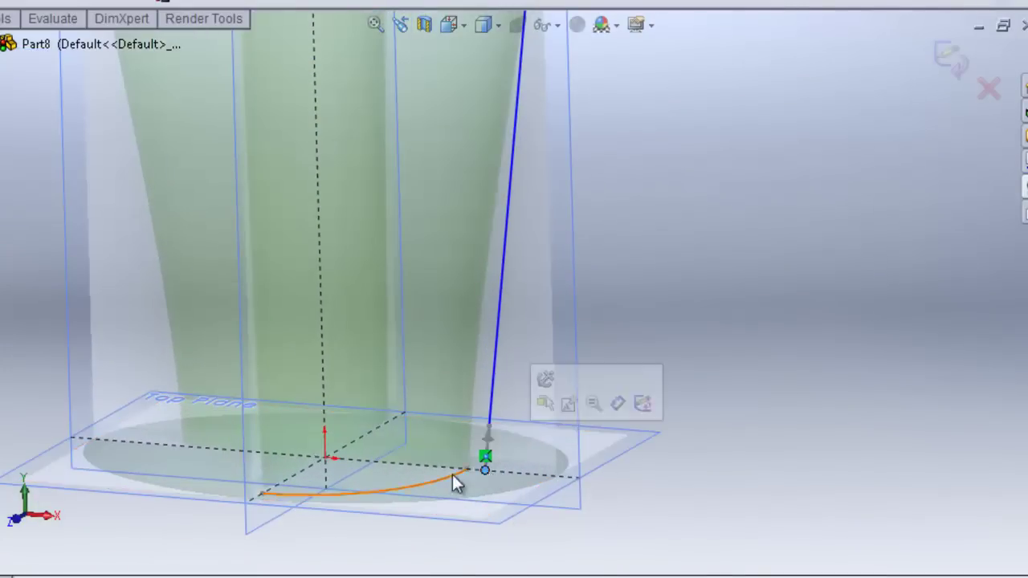
{"action": "left_click", "coordinate": [472, 472], "text": "ctrl"}
{"action": "left_click", "coordinate": [579, 387]}
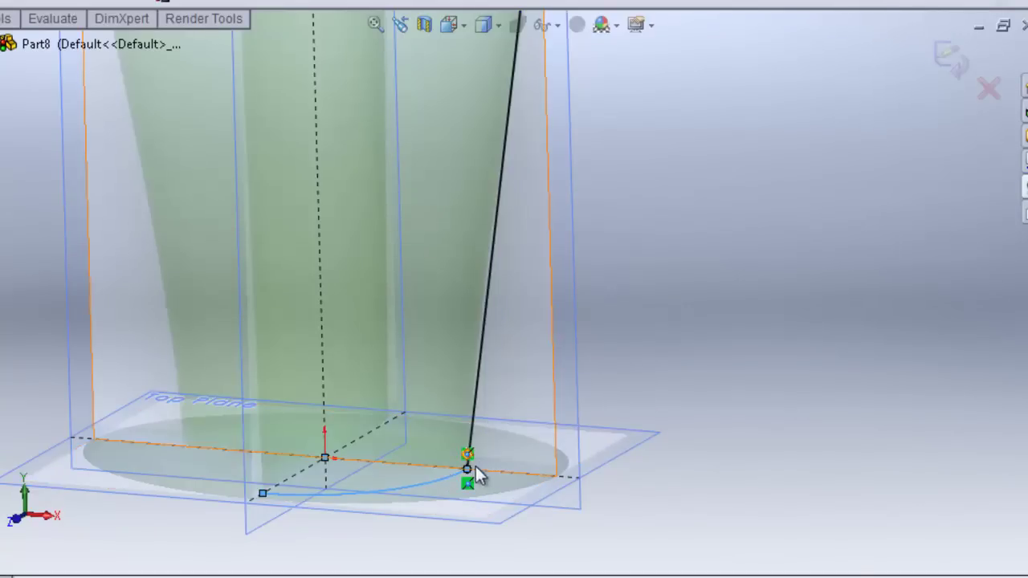
- Adjust the side spline's upper tangency handle to follow the upper side edge of the front picture
{"action": "scroll", "coordinate": [519, 89], "scroll_direction": "down", "scroll_amount": 3}
{"action": "left_click", "coordinate": [464, 25]}
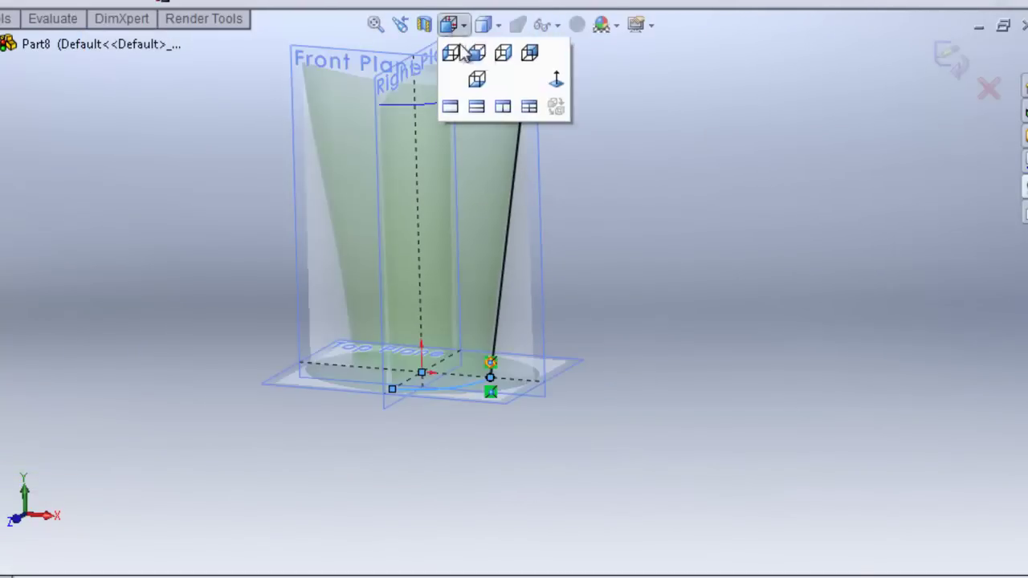
{"action": "left_click", "coordinate": [480, 72]}
{"action": "scroll", "coordinate": [634, 128], "scroll_direction": "down", "scroll_amount": 6}
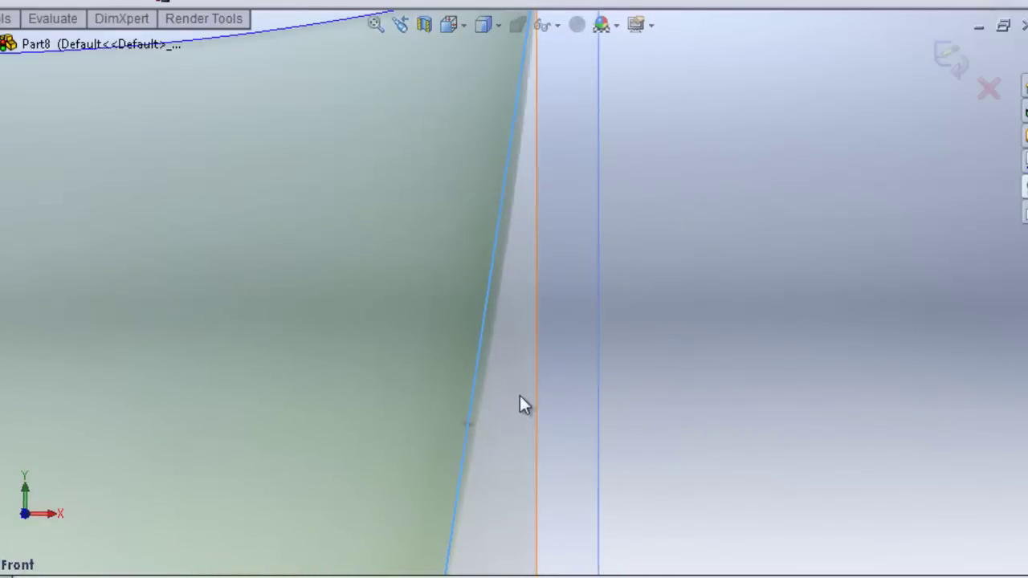
{"action": "scroll", "coordinate": [499, 420], "scroll_direction": "up", "scroll_amount": 4}
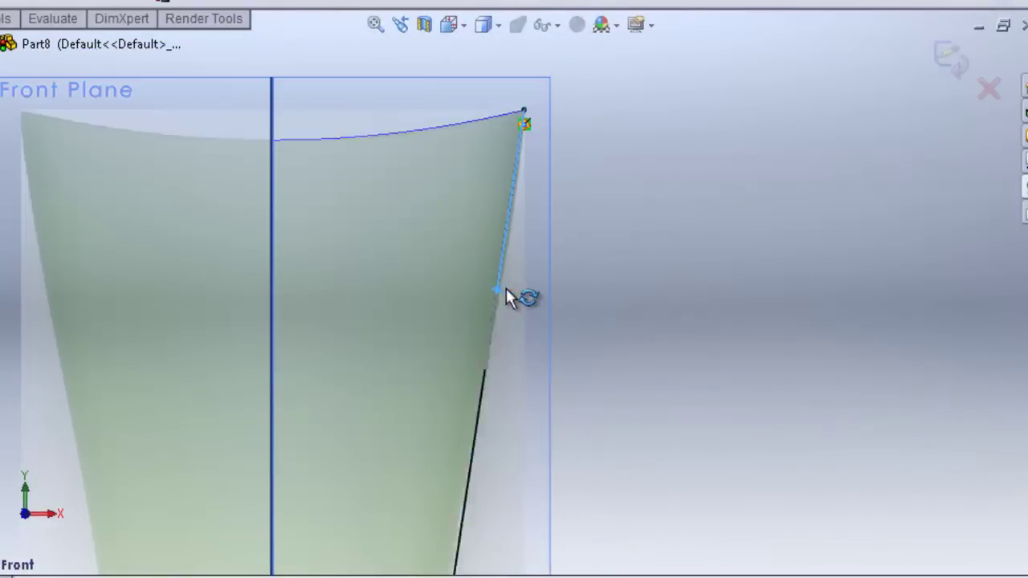
{"action": "left_click_drag", "start_coordinate": [506, 288], "coordinate": [501, 296]}
- Lengthen and angle the side spline's lower tangency handle to follow the lower side edge of the front picture
{"action": "scroll", "coordinate": [502, 313], "scroll_direction": "up", "scroll_amount": 3}
{"action": "scroll", "coordinate": [490, 482], "scroll_direction": "down", "scroll_amount": 3}
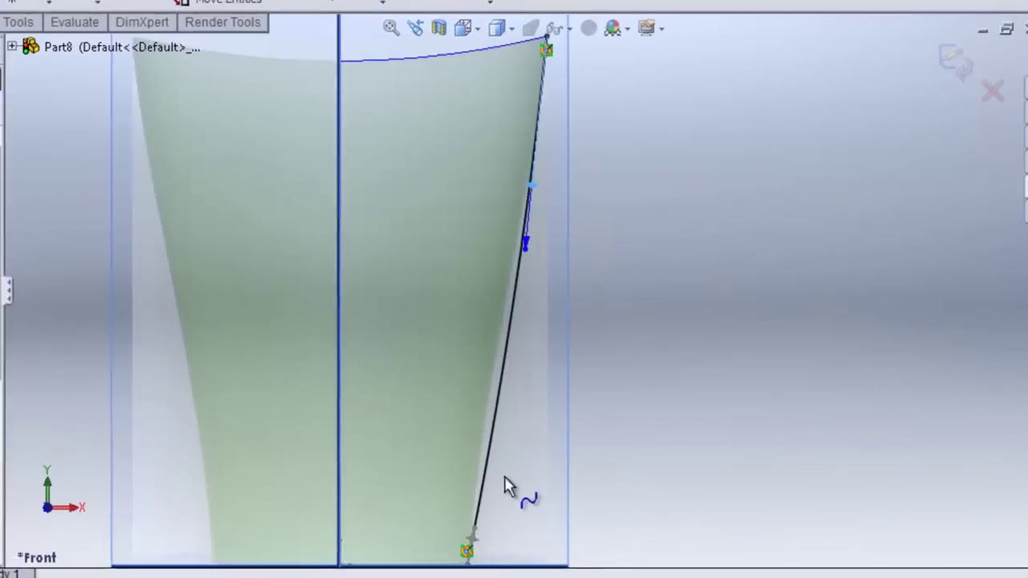
{"action": "scroll", "coordinate": [496, 509], "scroll_direction": "down", "scroll_amount": 1}
{"action": "left_click_drag", "start_coordinate": [470, 530], "coordinate": [491, 415]}
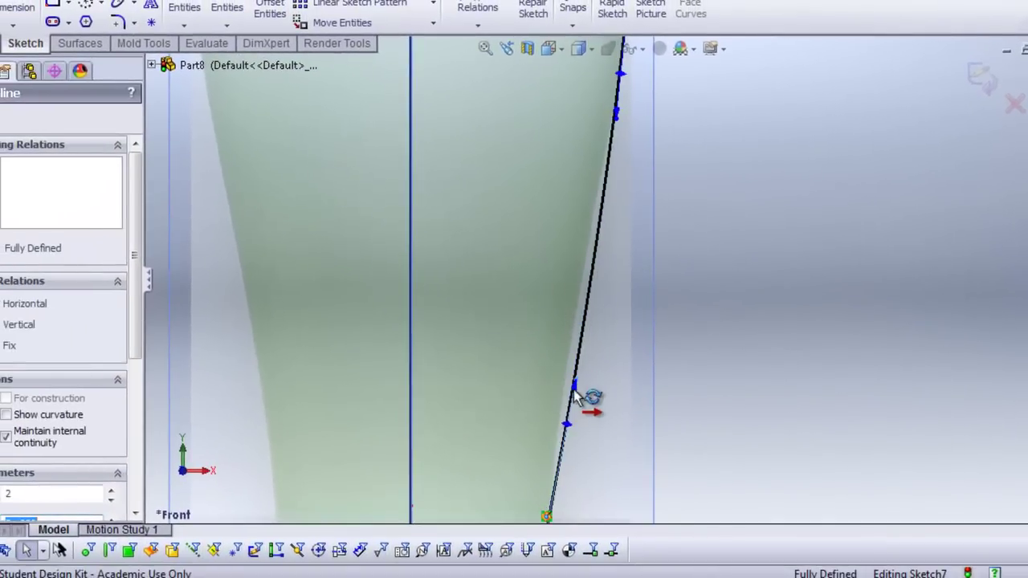
{"action": "left_click_drag", "start_coordinate": [576, 393], "coordinate": [569, 404]}
{"action": "scroll", "coordinate": [711, 145], "scroll_direction": "up", "scroll_amount": 4}
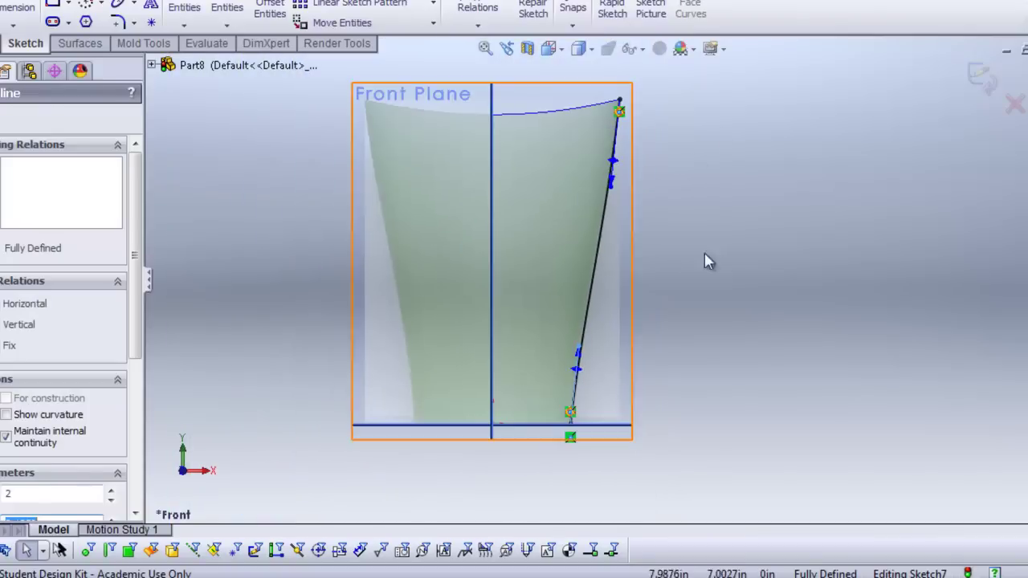
- Finish the side spline sketch on the Front Plane
{"action": "middle_click_drag", "start_coordinate": [704, 261], "coordinate": [757, 268]}
{"action": "mouse_move", "coordinate": [734, 208]}
{"action": "middle_mouse_down"}
{"action": "mouse_move", "coordinate": [908, 132]}
{"action": "mouse_move", "coordinate": [794, 195]}
{"action": "mouse_move", "coordinate": [936, 91]}
{"action": "middle_mouse_up"}
{"action": "left_click", "coordinate": [979, 76]}
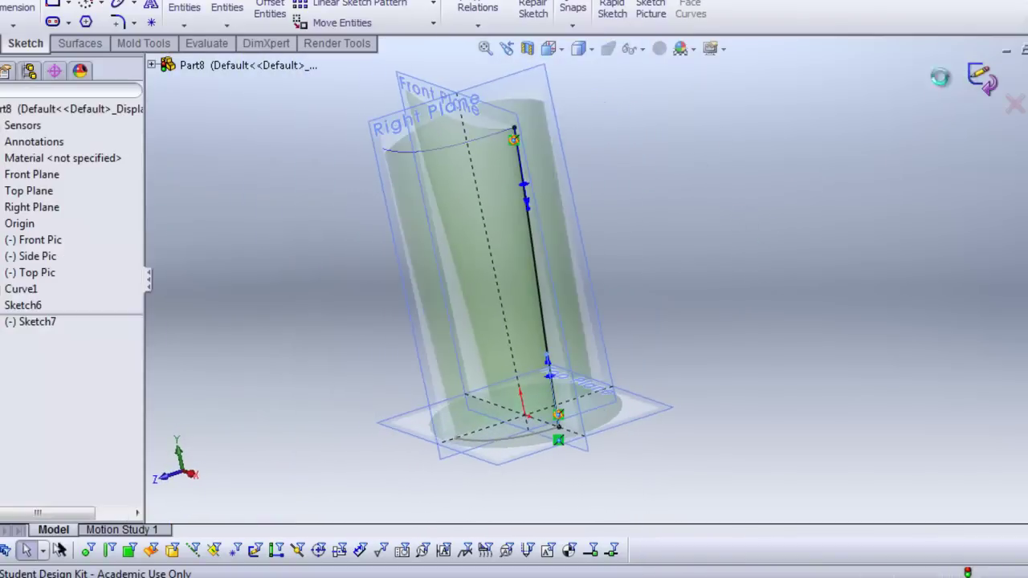
- Start a sketch on the Right Plane and draw a two-point spline from the base line up to the rim curve's outer end
{"action": "left_click", "coordinate": [414, 113]}
{"action": "left_click", "coordinate": [479, 55]}
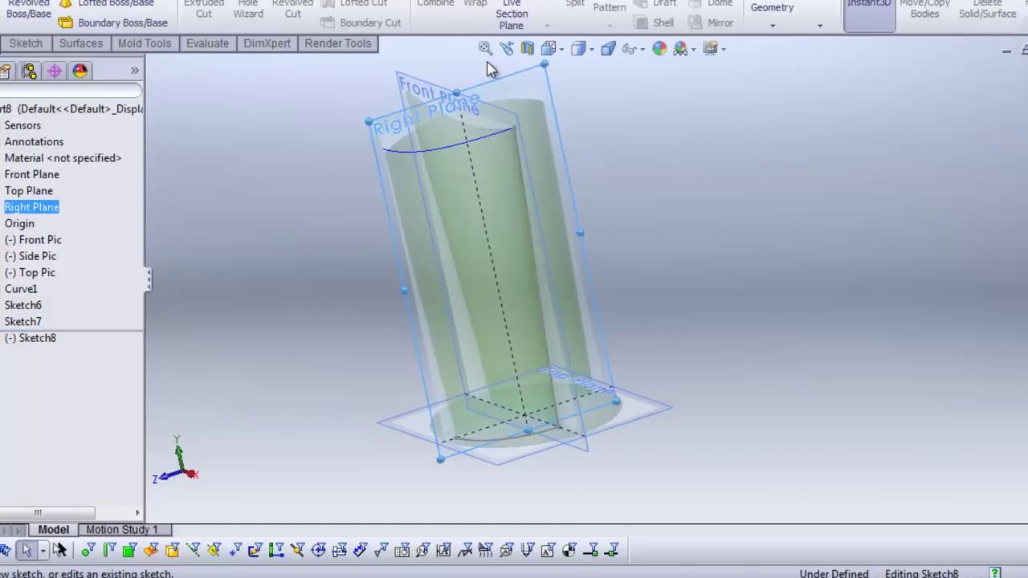
{"action": "left_click", "coordinate": [560, 50]}
{"action": "left_click", "coordinate": [589, 95]}
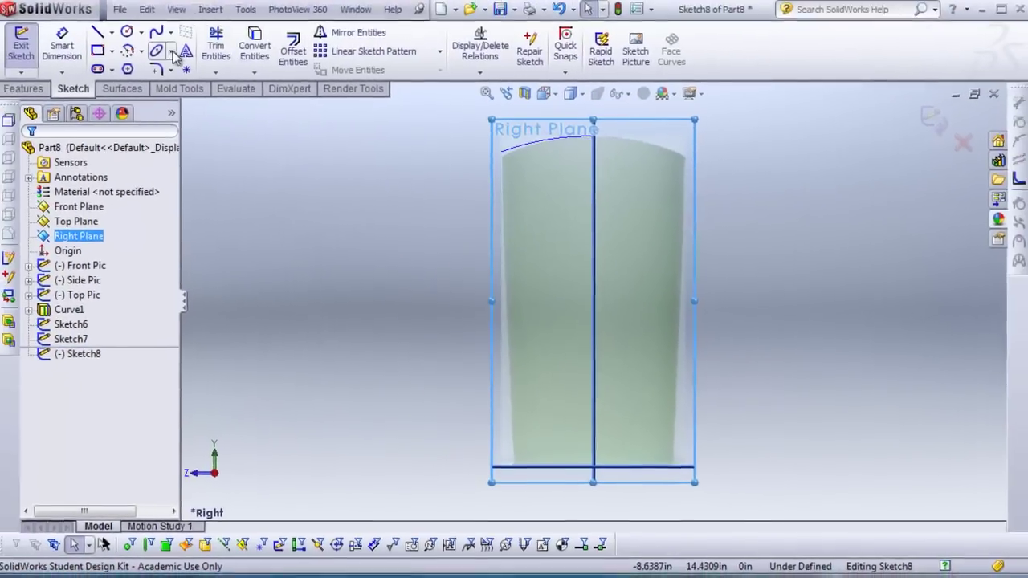
{"action": "left_click", "coordinate": [161, 41]}
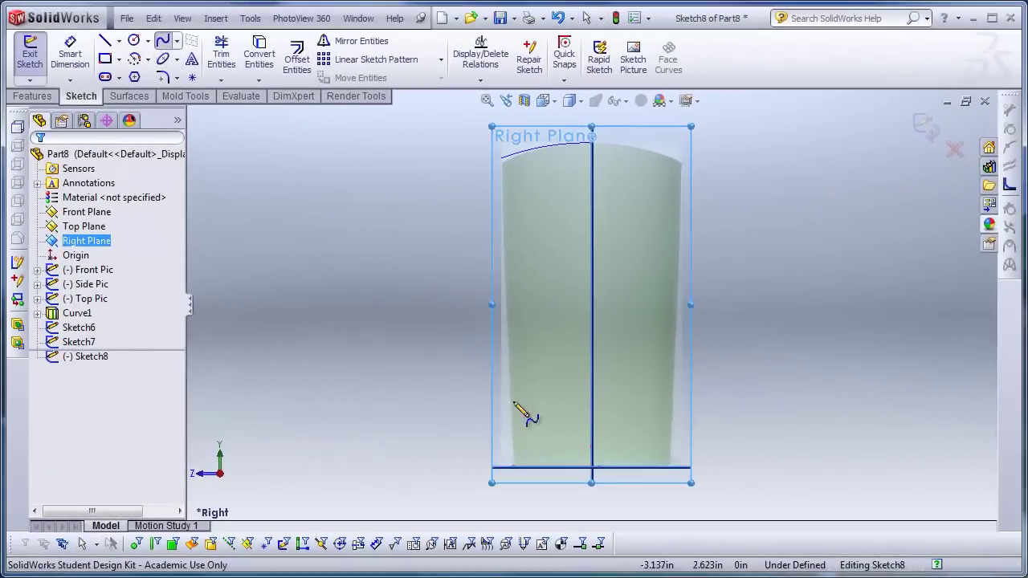
{"action": "left_click", "coordinate": [502, 467]}
{"action": "left_click", "coordinate": [500, 158]}
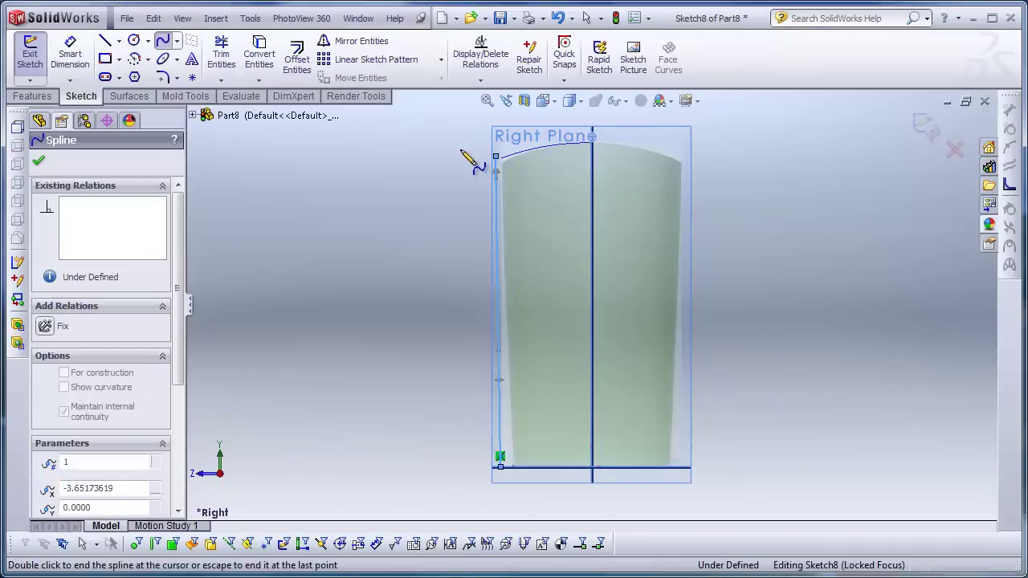
{"action": "right_click", "coordinate": [459, 151]}
{"action": "left_click", "coordinate": [430, 138]}
- Add a Pierce relation between the new spline's upper endpoint and the projected rim curve
{"action": "middle_click_drag", "start_coordinate": [410, 141], "coordinate": [453, 171]}
{"action": "scroll", "coordinate": [453, 171], "scroll_direction": "down", "scroll_amount": 3}
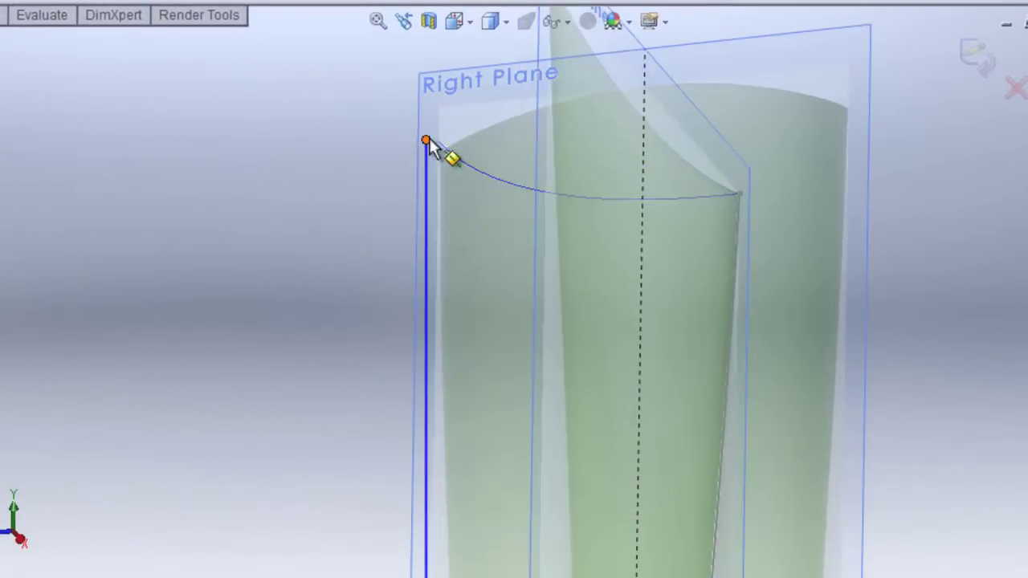
{"action": "left_click", "coordinate": [481, 167]}
{"action": "left_click", "coordinate": [463, 161]}
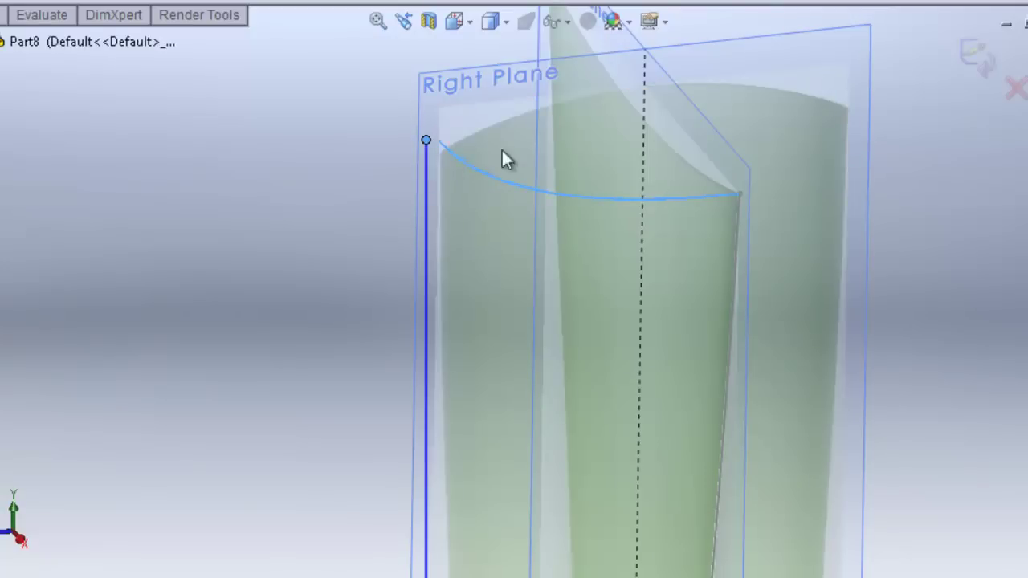
- Add a Pierce relation between the new spline's lower endpoint and the base arc
{"action": "scroll", "coordinate": [592, 394], "scroll_direction": "up", "scroll_amount": 5}
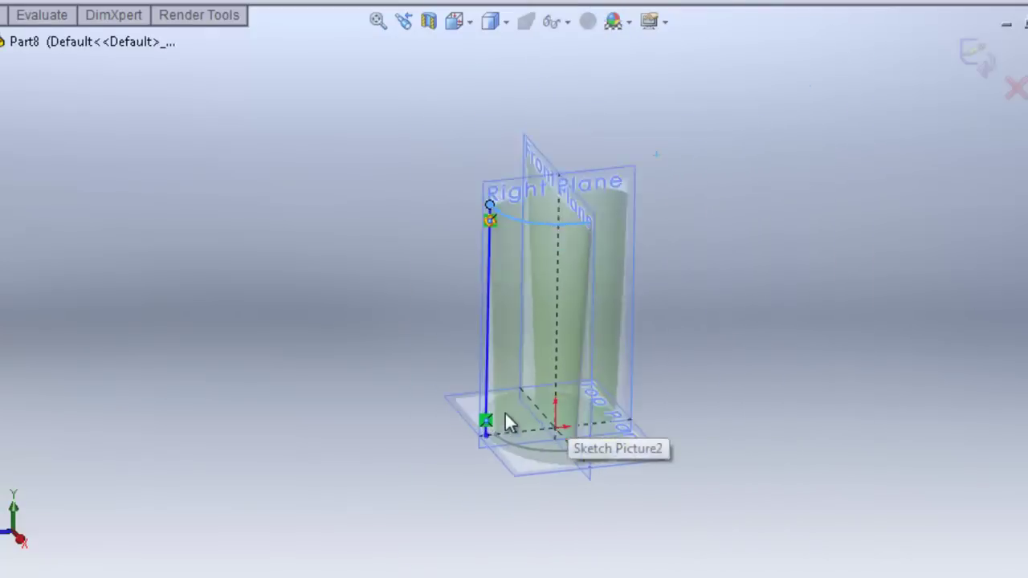
{"action": "scroll", "coordinate": [484, 429], "scroll_direction": "down", "scroll_amount": 6}
{"action": "left_click", "coordinate": [451, 428]}
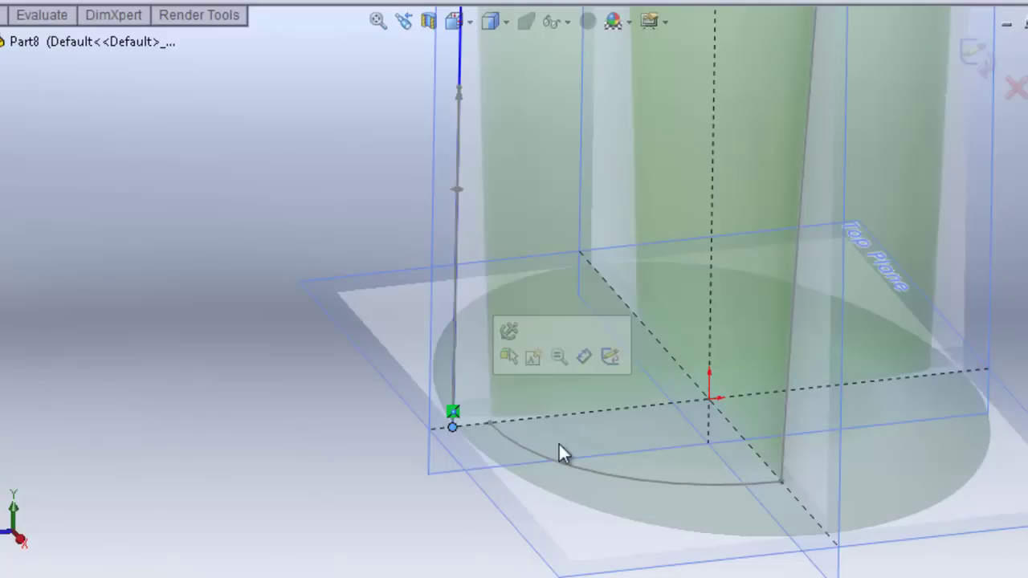
{"action": "left_click", "coordinate": [536, 455], "text": "ctrl"}
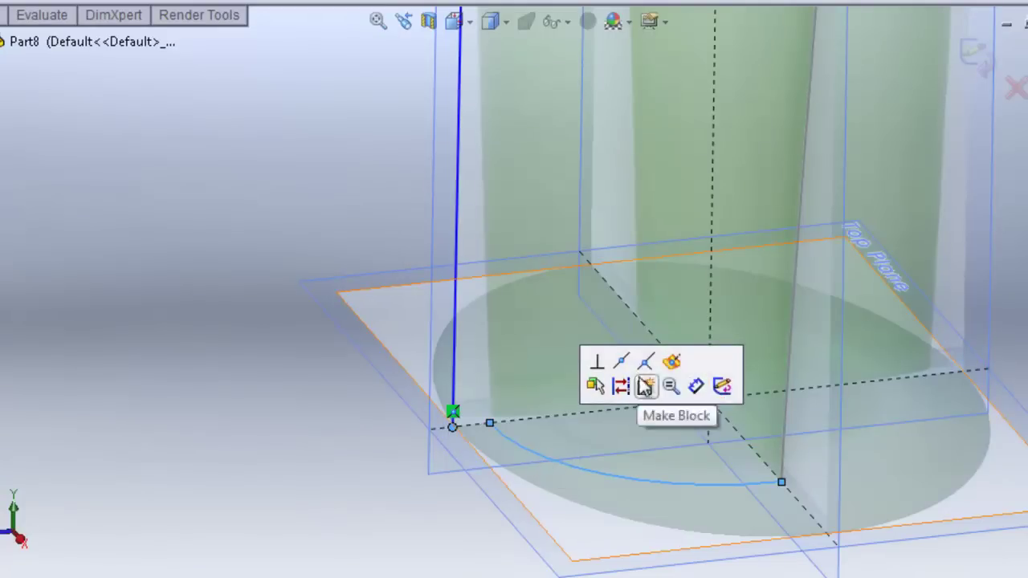
{"action": "left_click", "coordinate": [672, 361]}
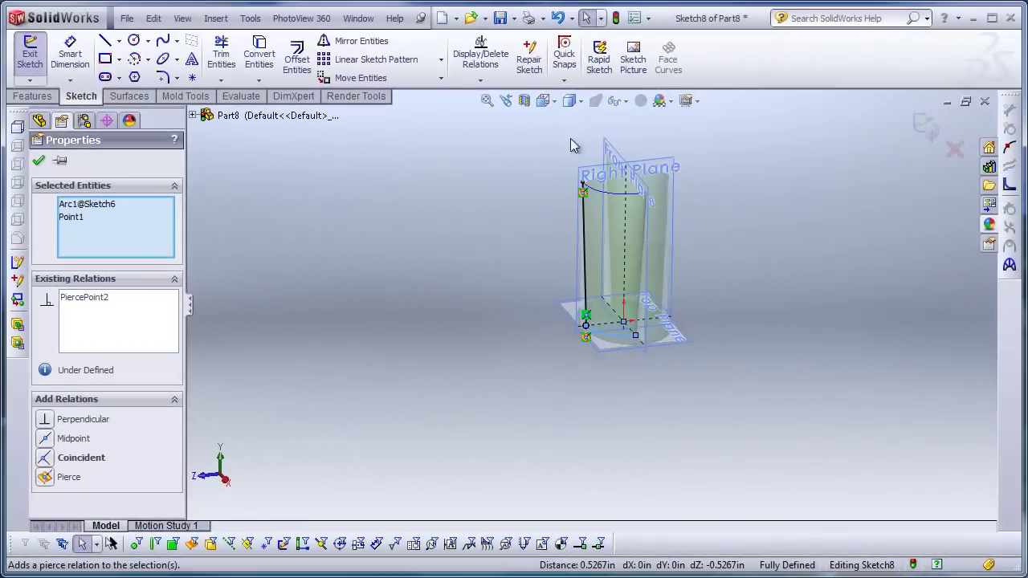
- Lengthen the Right Plane spline's upper tangency handle so the curve follows the side picture's edge
{"action": "left_click", "coordinate": [544, 102]}
{"action": "left_click", "coordinate": [575, 153]}
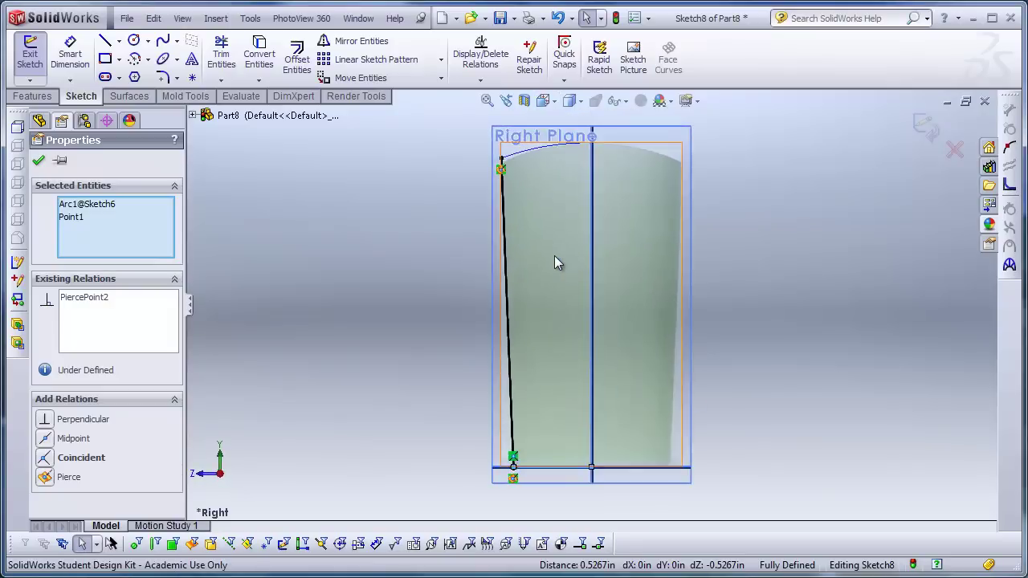
{"action": "left_click", "coordinate": [497, 214]}
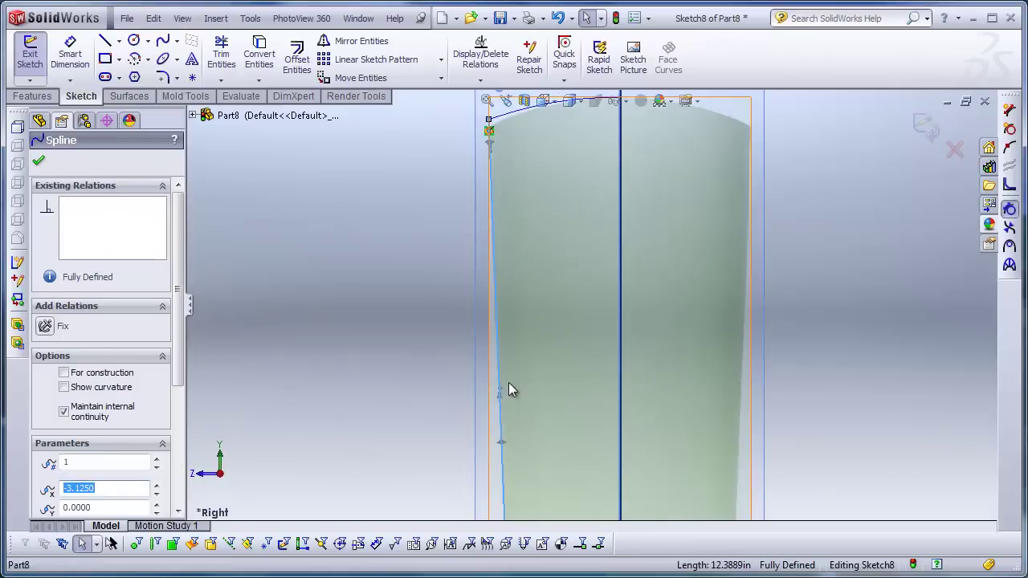
{"action": "scroll", "coordinate": [514, 181], "scroll_direction": "down", "scroll_amount": 5}
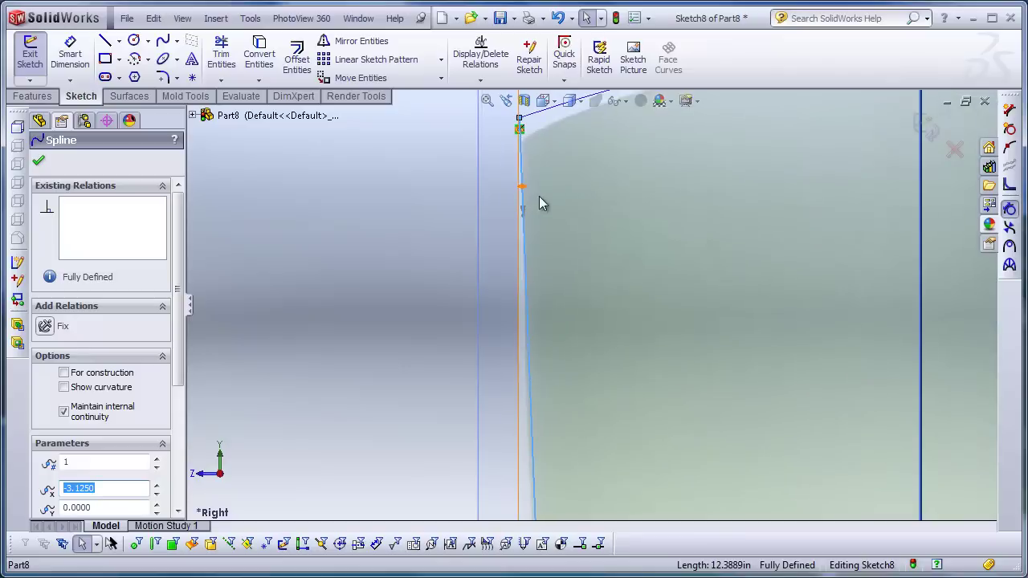
{"action": "left_click_drag", "start_coordinate": [521, 191], "coordinate": [521, 195]}
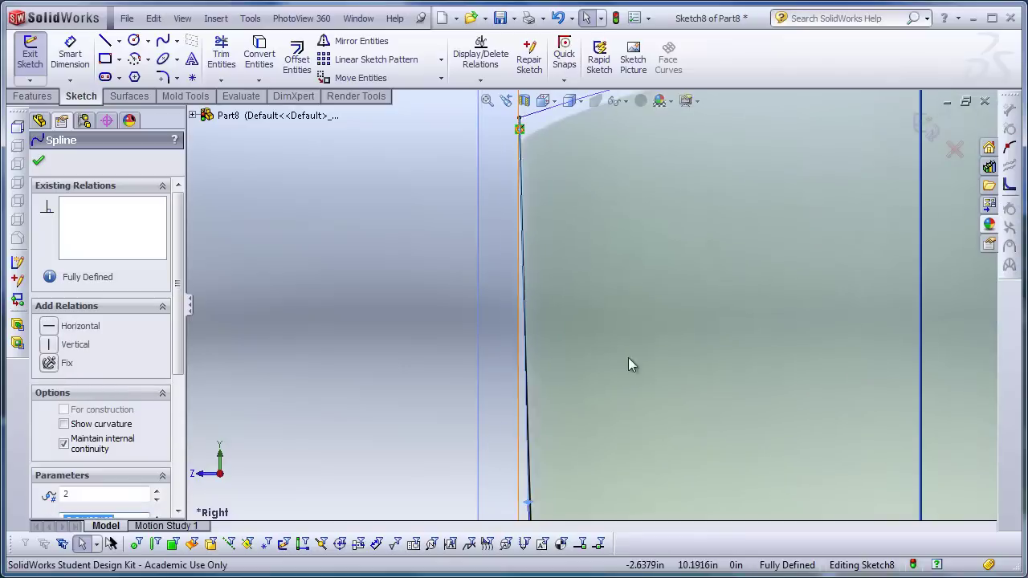
{"action": "scroll", "coordinate": [642, 386], "scroll_direction": "up", "scroll_amount": 8}
{"action": "scroll", "coordinate": [647, 423], "scroll_direction": "down", "scroll_amount": 3}
{"action": "scroll", "coordinate": [646, 423], "scroll_direction": "up", "scroll_amount": 2}
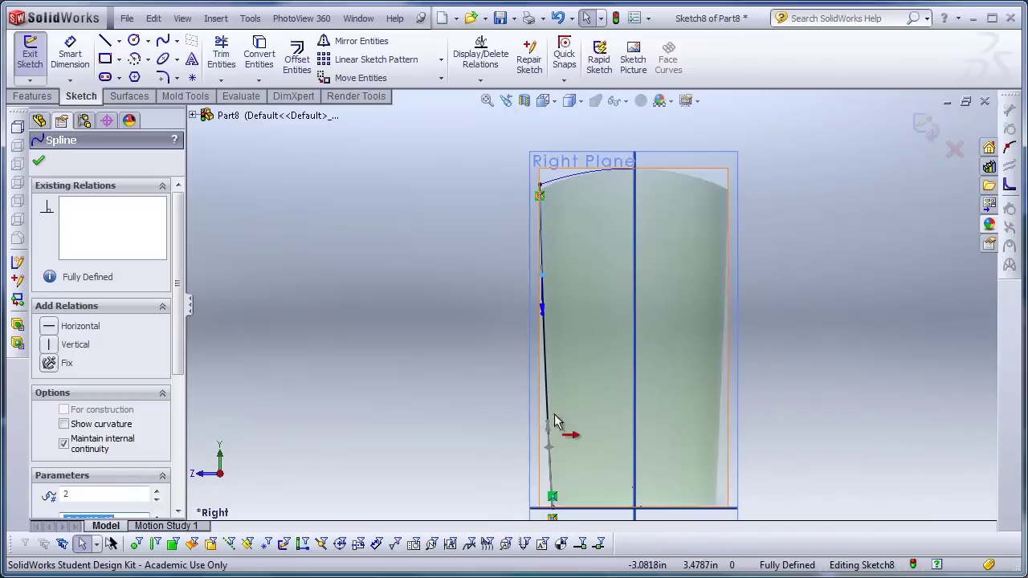
{"action": "scroll", "coordinate": [546, 353], "scroll_direction": "up", "scroll_amount": 3}
{"action": "scroll", "coordinate": [528, 356], "scroll_direction": "down", "scroll_amount": 3}
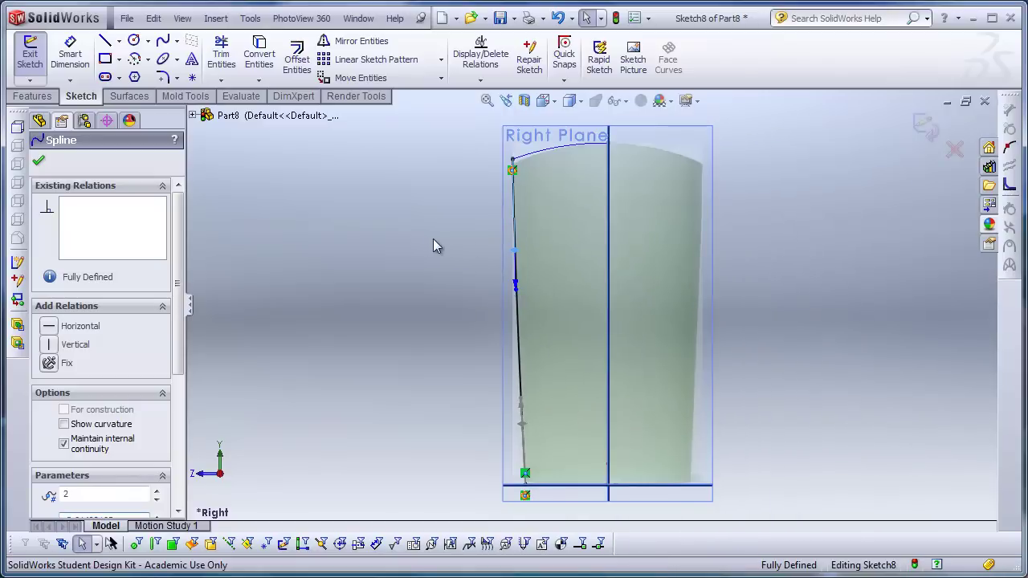
- Finish the spline sketch on the Right Plane
{"action": "middle_click_drag", "start_coordinate": [433, 238], "coordinate": [484, 287]}
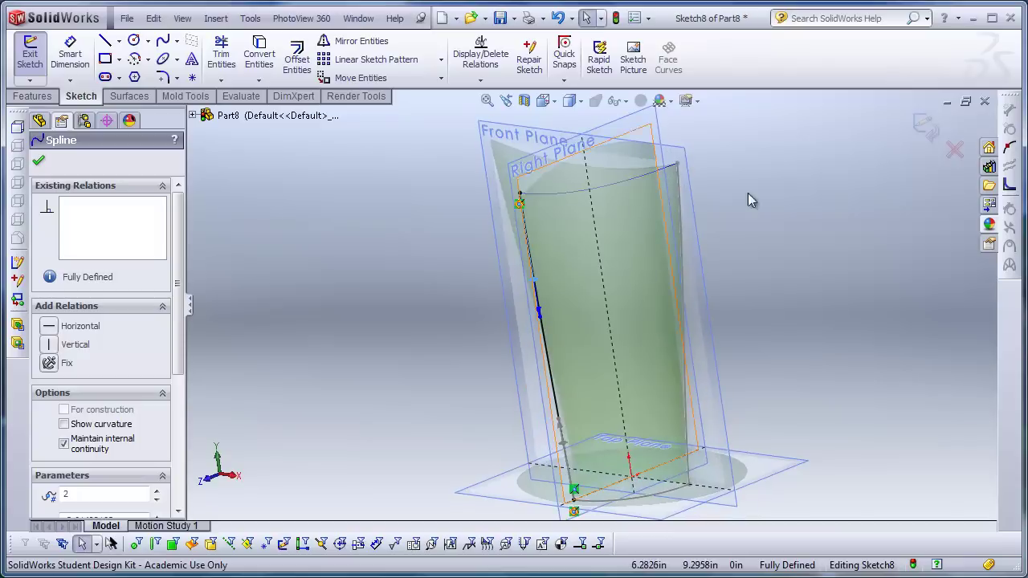
{"action": "left_click", "coordinate": [925, 127]}
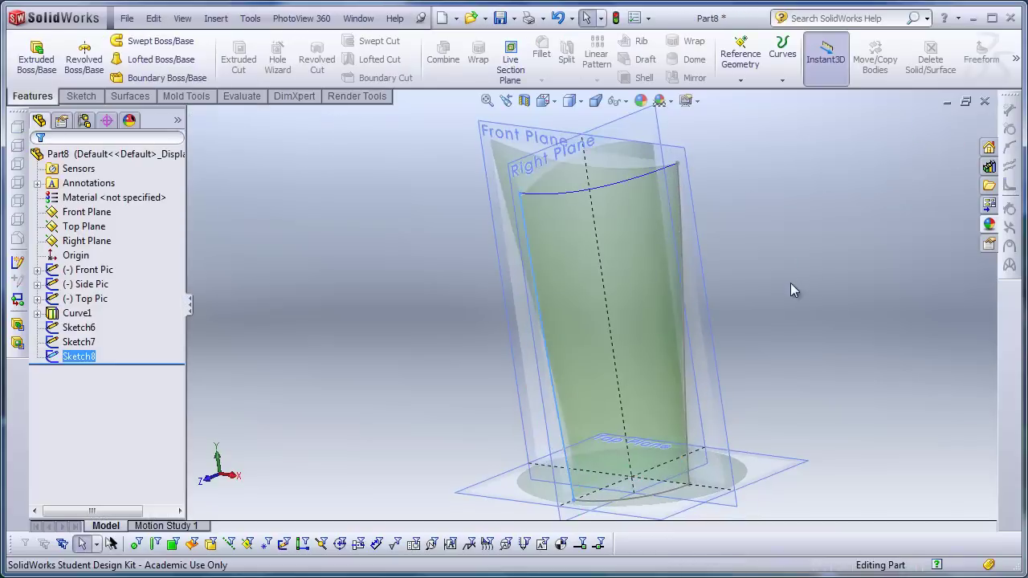
{"action": "mouse_move", "coordinate": [790, 283]}
{"action": "middle_mouse_down"}
{"action": "mouse_move", "coordinate": [806, 273]}
{"action": "mouse_move", "coordinate": [791, 273]}
{"action": "middle_mouse_up"}
{"action": "scroll", "coordinate": [795, 273], "scroll_direction": "up", "scroll_amount": 3}
{"action": "scroll", "coordinate": [735, 296], "scroll_direction": "down", "scroll_amount": 2}
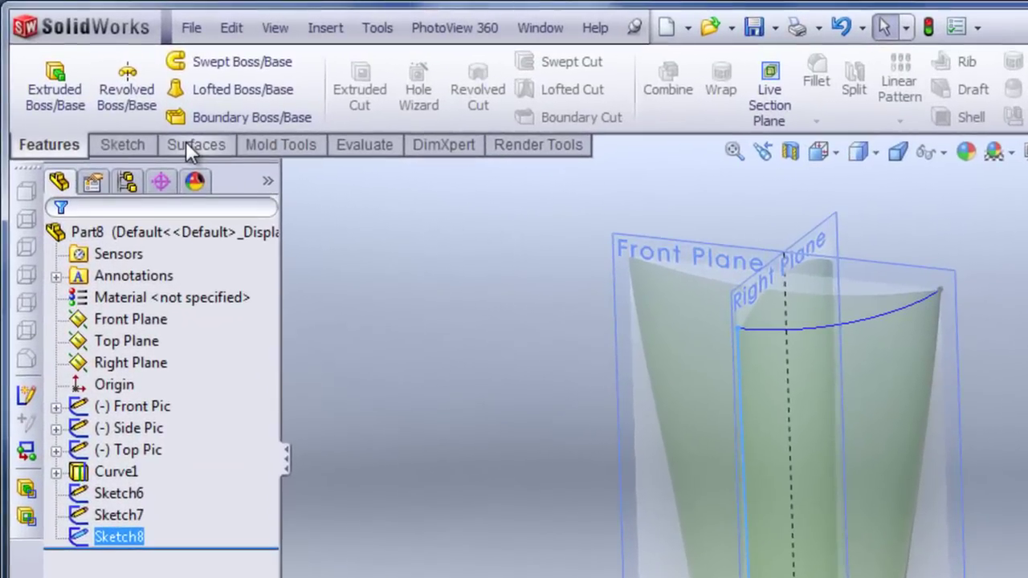
- Hide the Surfaces command set and show it again
{"action": "left_click", "coordinate": [133, 103]}
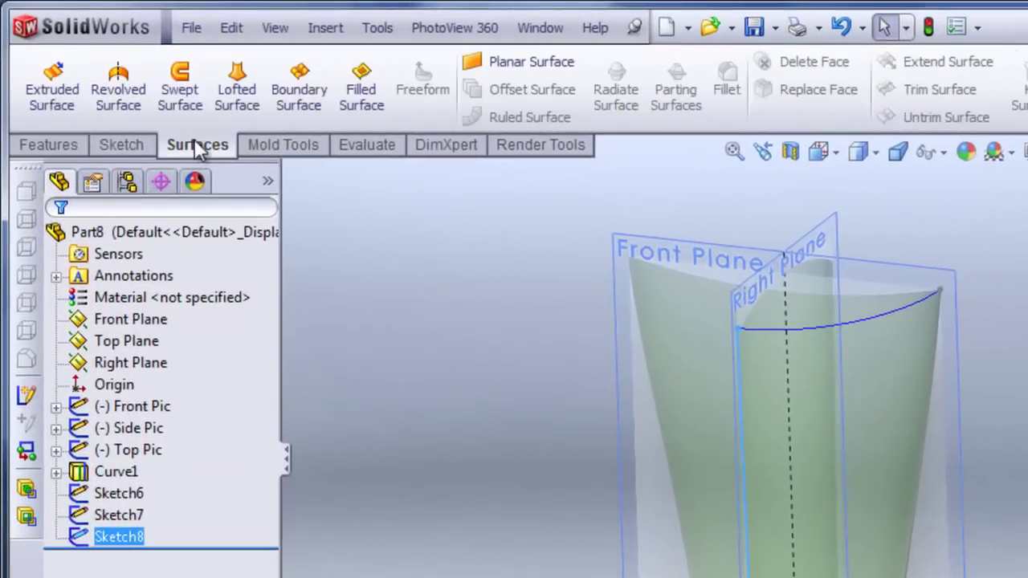
{"action": "right_click", "coordinate": [198, 150]}
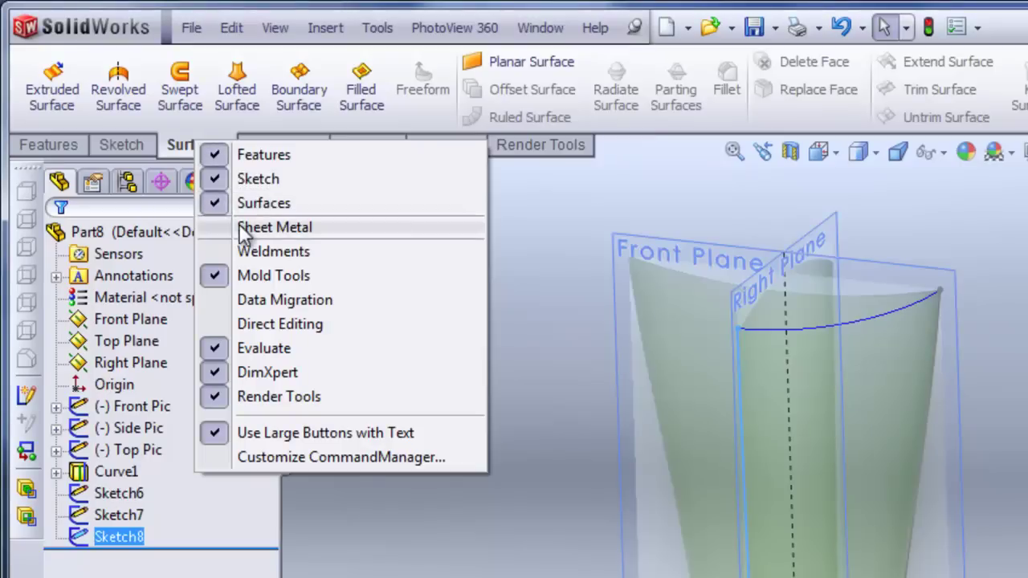
{"action": "left_click", "coordinate": [216, 198]}
{"action": "right_click", "coordinate": [202, 147]}
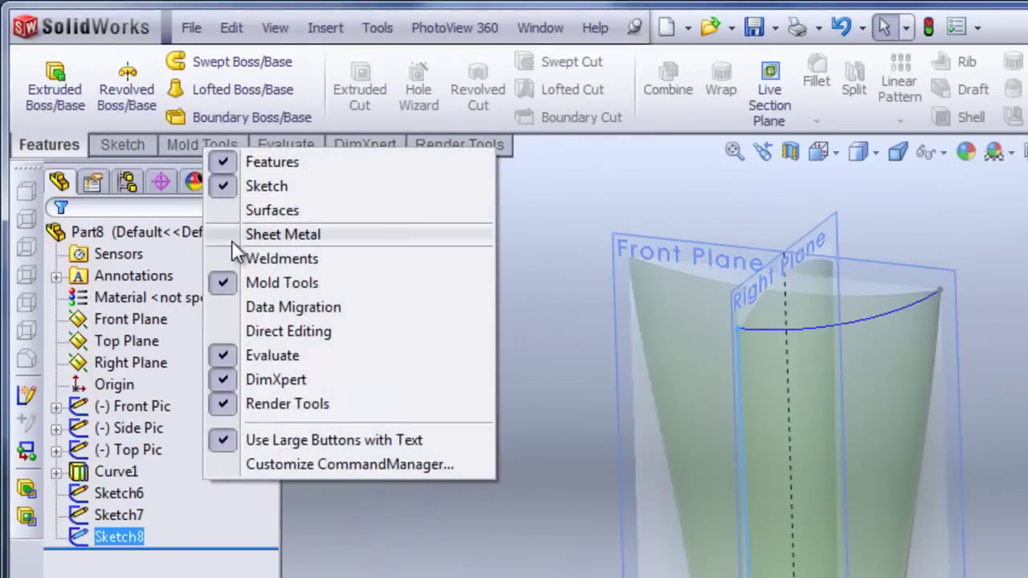
{"action": "left_click", "coordinate": [222, 219]}
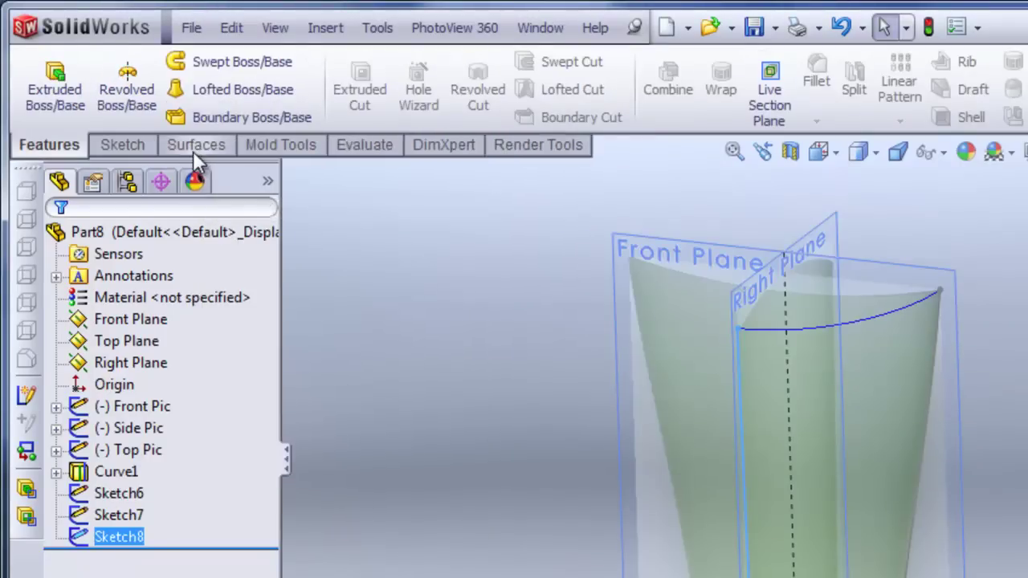
- Start a lofted surface with the Front Plane spline as first profile and the Right Plane spline as second profile
{"action": "left_click", "coordinate": [195, 148]}
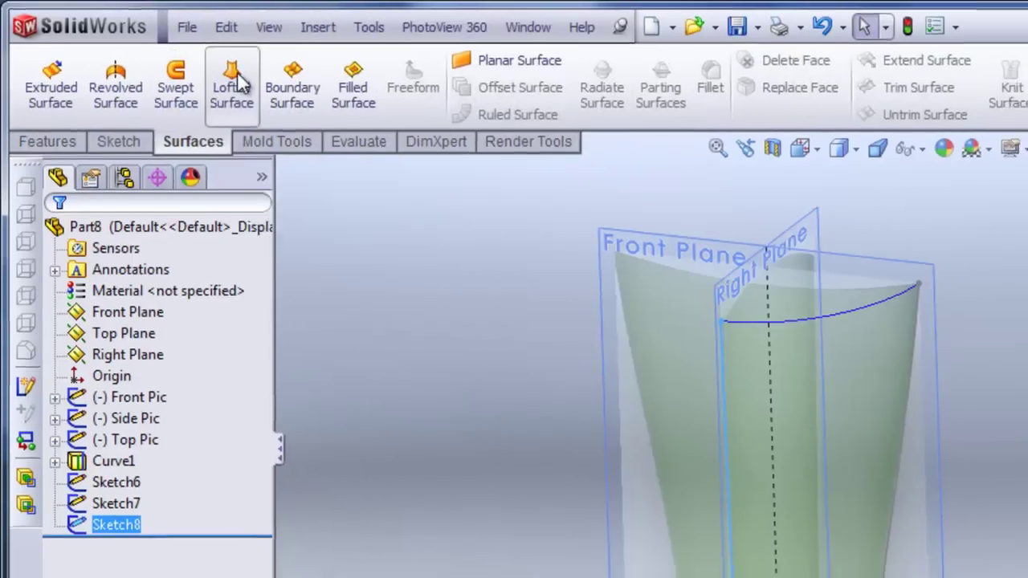
{"action": "left_click", "coordinate": [235, 82]}
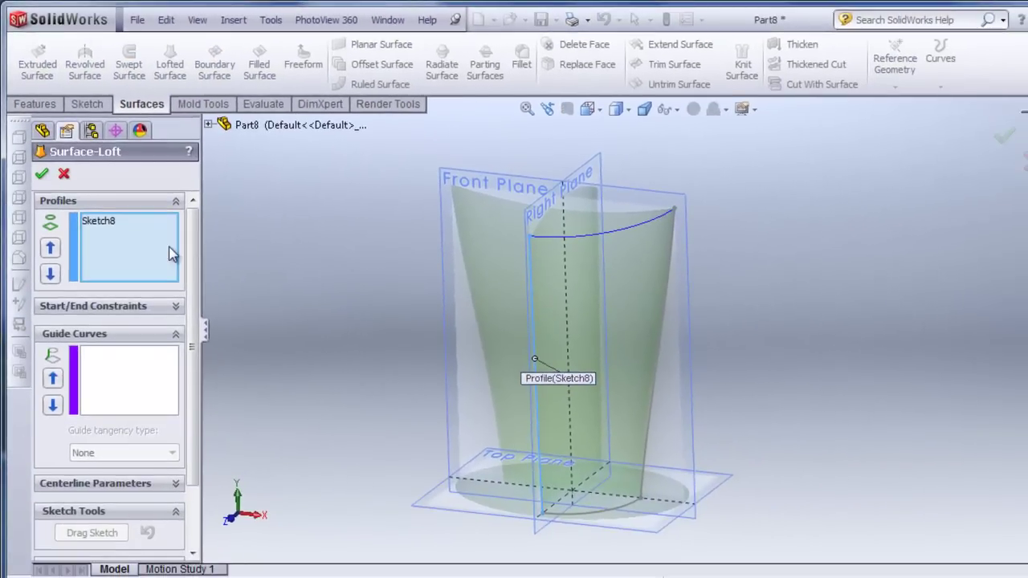
{"action": "right_click", "coordinate": [170, 247]}
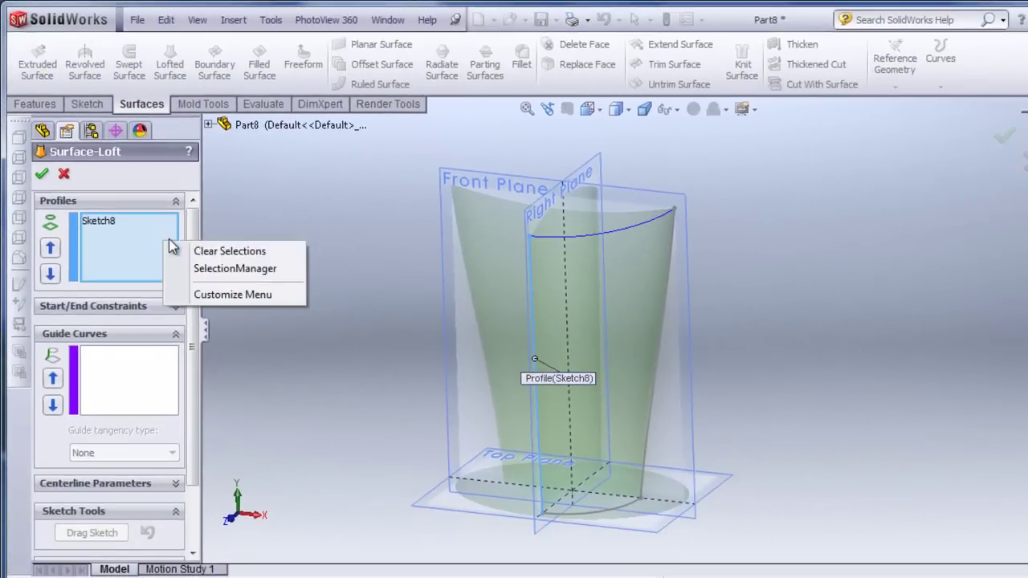
{"action": "left_click", "coordinate": [217, 252]}
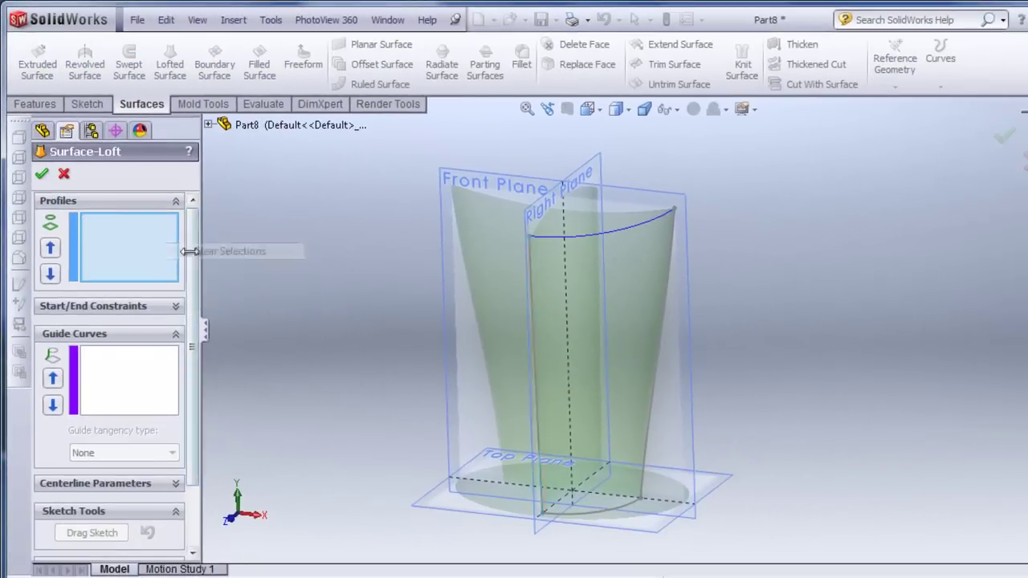
{"action": "left_click", "coordinate": [673, 231]}
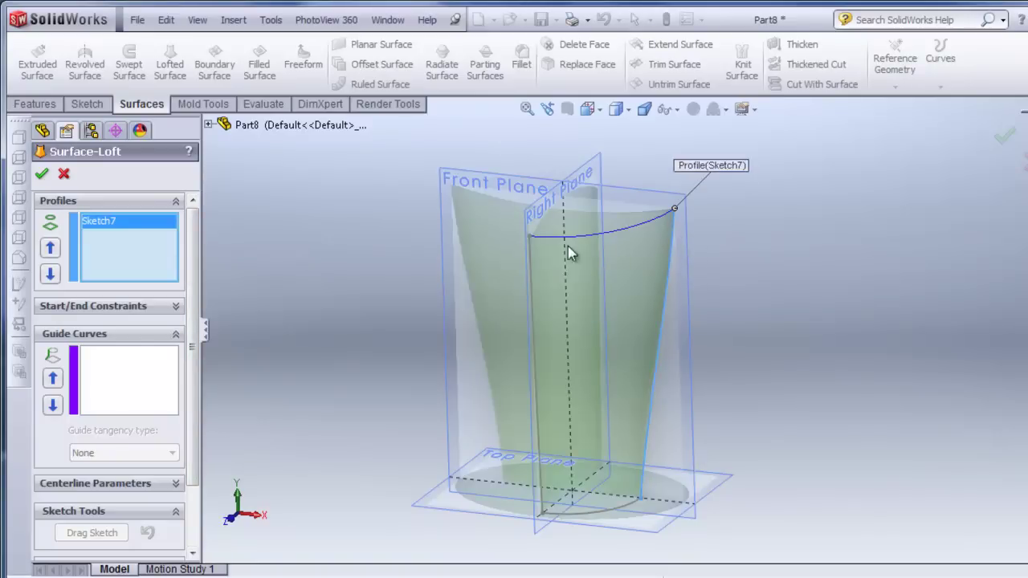
{"action": "left_click", "coordinate": [528, 251]}
- Add the projected rim curve and the base arc as guide curves of the surface loft
{"action": "left_click", "coordinate": [112, 387]}
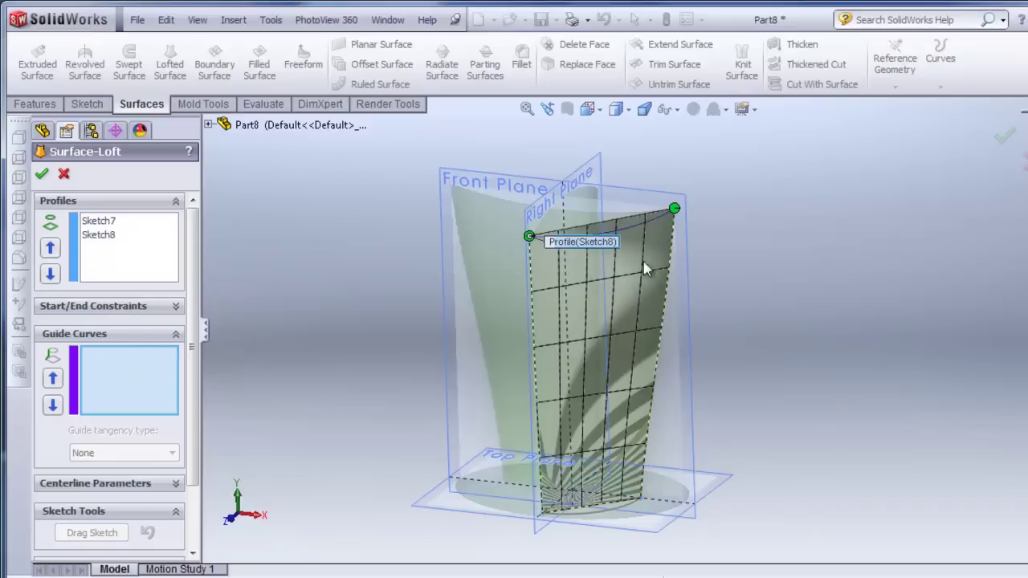
{"action": "left_click", "coordinate": [640, 228]}
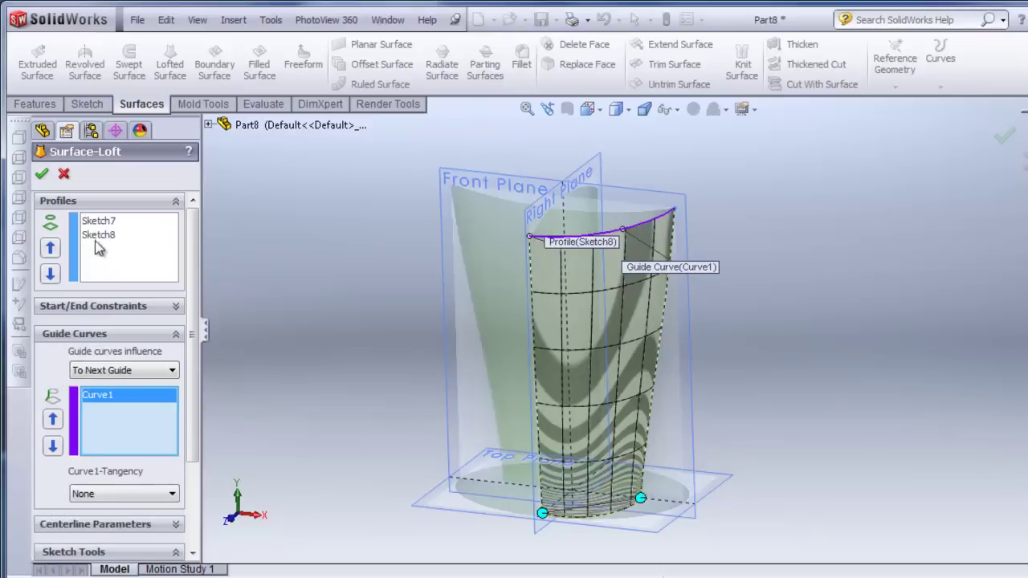
{"action": "left_click", "coordinate": [625, 513]}
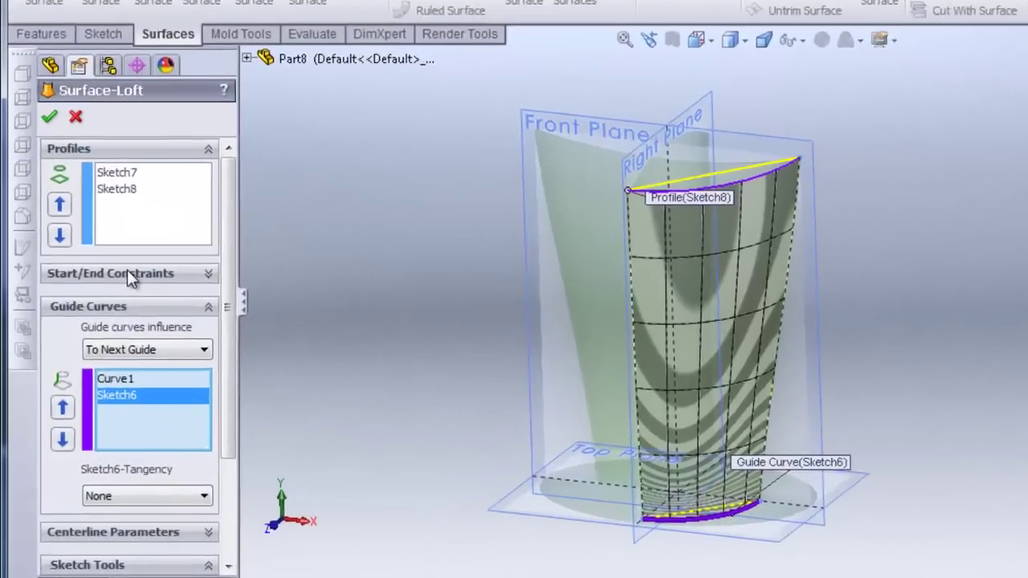
- Set both the start and end constraints of the surface loft to Normal To Profile
{"action": "left_click", "coordinate": [110, 306]}
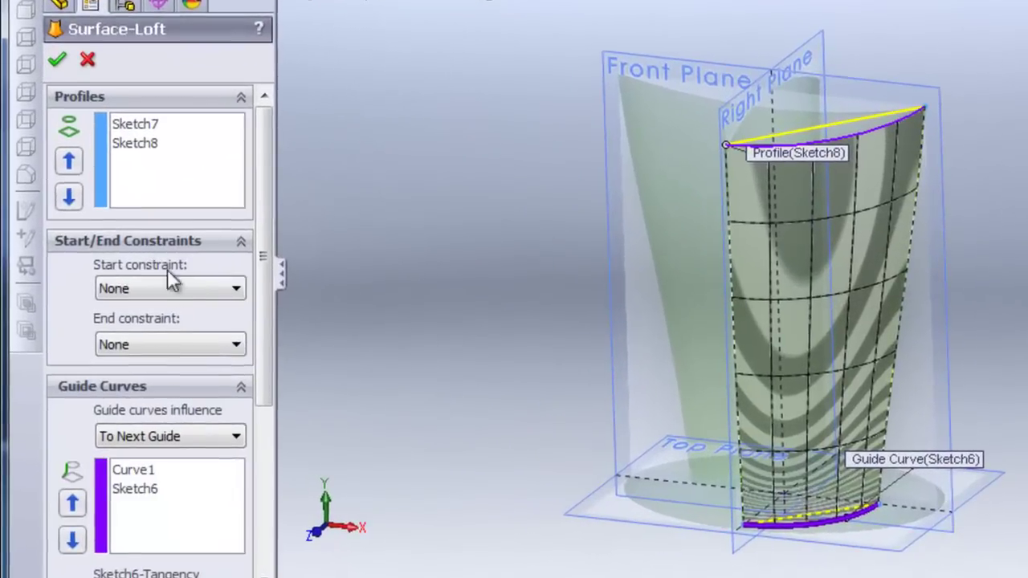
{"action": "left_click", "coordinate": [135, 339]}
{"action": "left_click", "coordinate": [181, 338]}
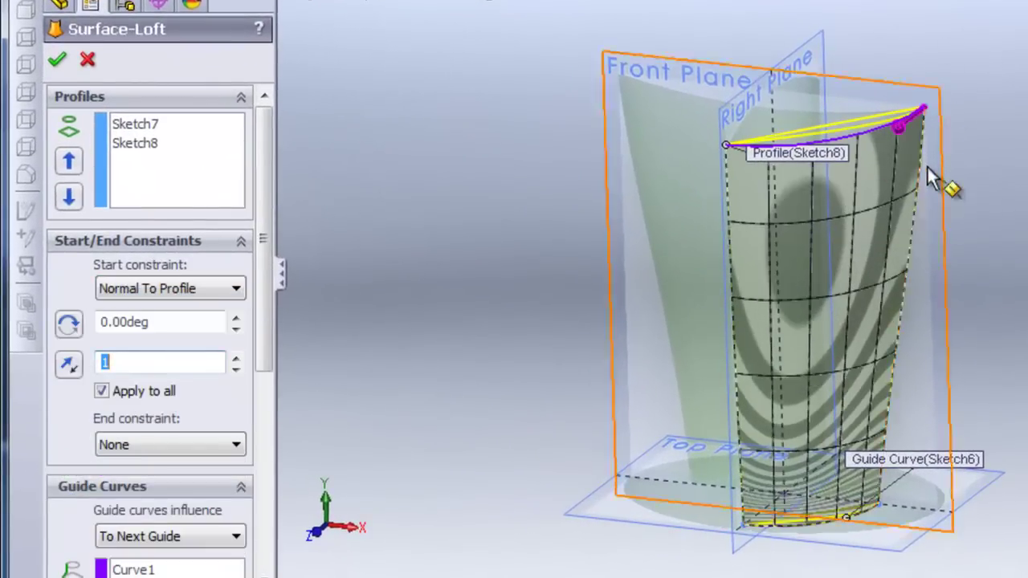
{"action": "left_click", "coordinate": [168, 441]}
{"action": "left_click", "coordinate": [184, 496]}
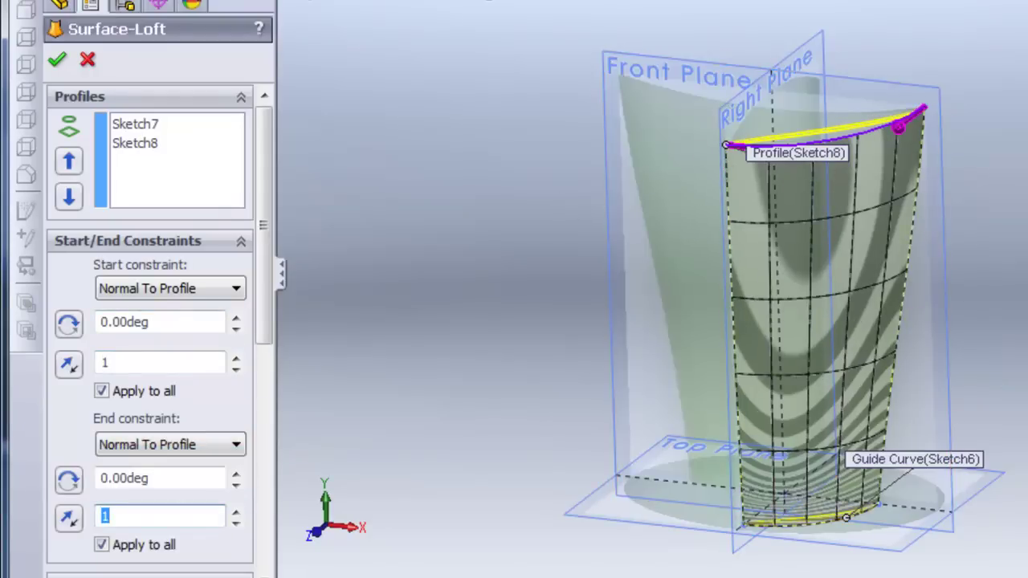
- Check the preview and accept the surface loft between the two side splines
{"action": "middle_click_drag", "start_coordinate": [643, 321], "coordinate": [642, 346]}
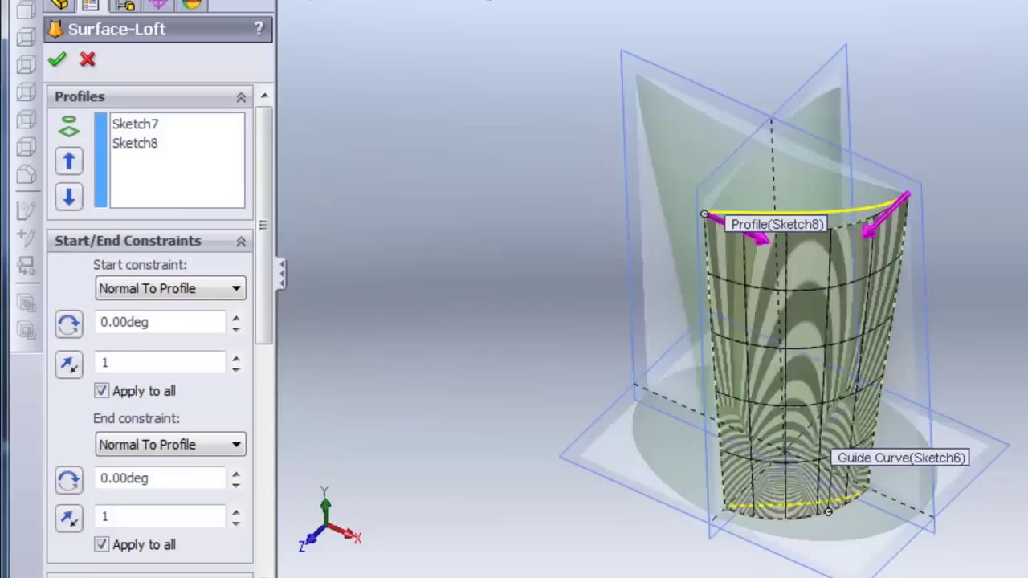
{"action": "middle_click_drag", "start_coordinate": [490, 321], "coordinate": [476, 315]}
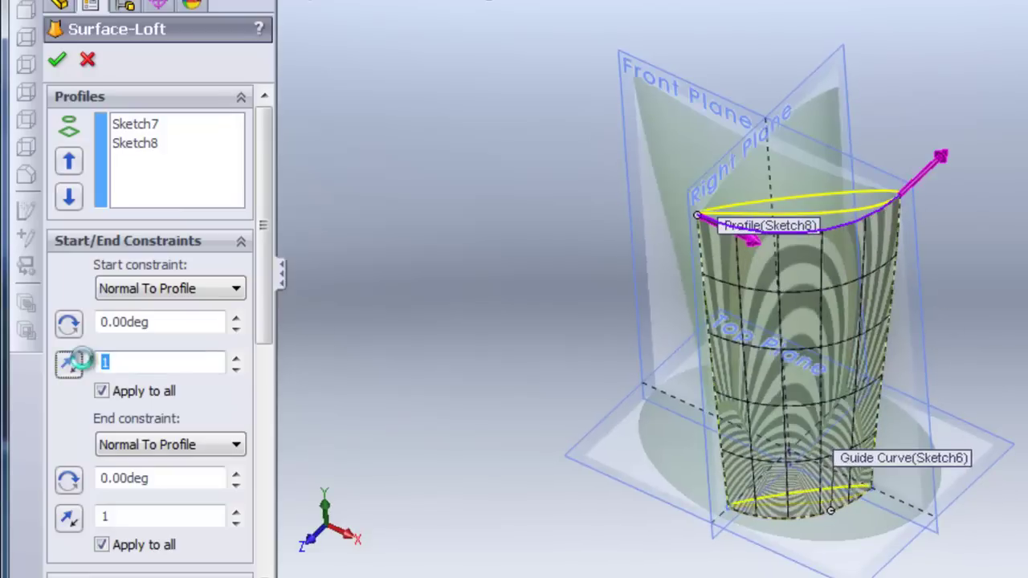
{"action": "left_click", "coordinate": [59, 61]}
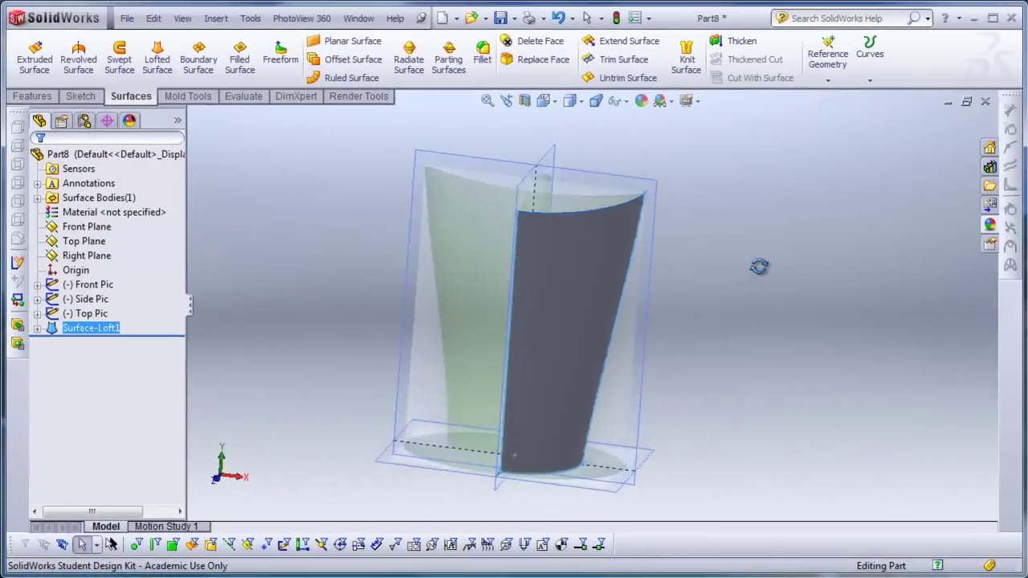
{"action": "mouse_move", "coordinate": [758, 266]}
{"action": "middle_mouse_down"}
{"action": "mouse_move", "coordinate": [707, 250]}
{"action": "mouse_move", "coordinate": [753, 276]}
{"action": "middle_mouse_up"}
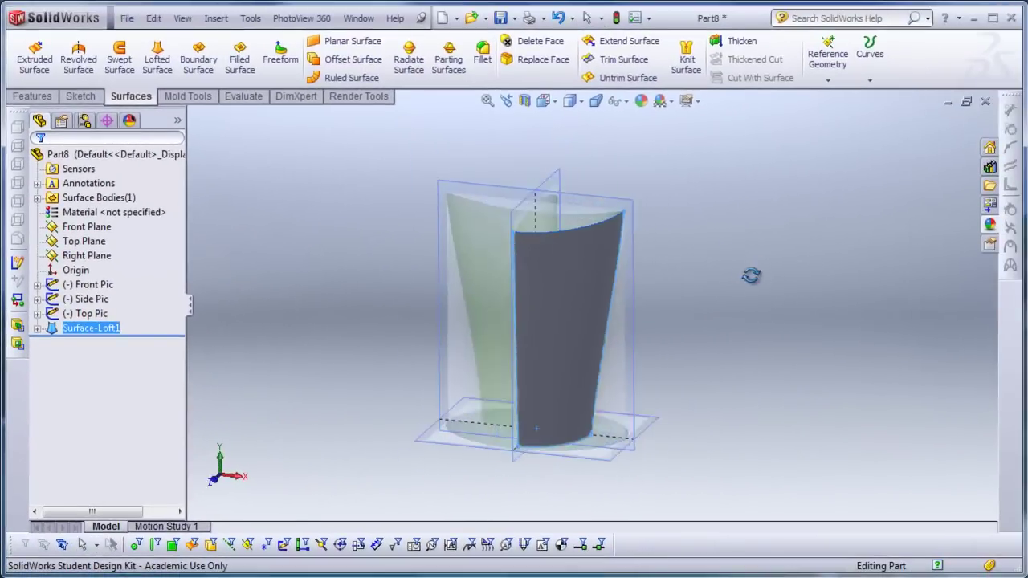
{"action": "scroll", "coordinate": [755, 291], "scroll_direction": "down", "scroll_amount": 2}
{"action": "scroll", "coordinate": [594, 311], "scroll_direction": "up", "scroll_amount": 3}
{"action": "mouse_move", "coordinate": [675, 313]}
{"action": "middle_mouse_down"}
{"action": "mouse_move", "coordinate": [676, 302]}
{"action": "mouse_move", "coordinate": [677, 321]}
{"action": "middle_mouse_up"}
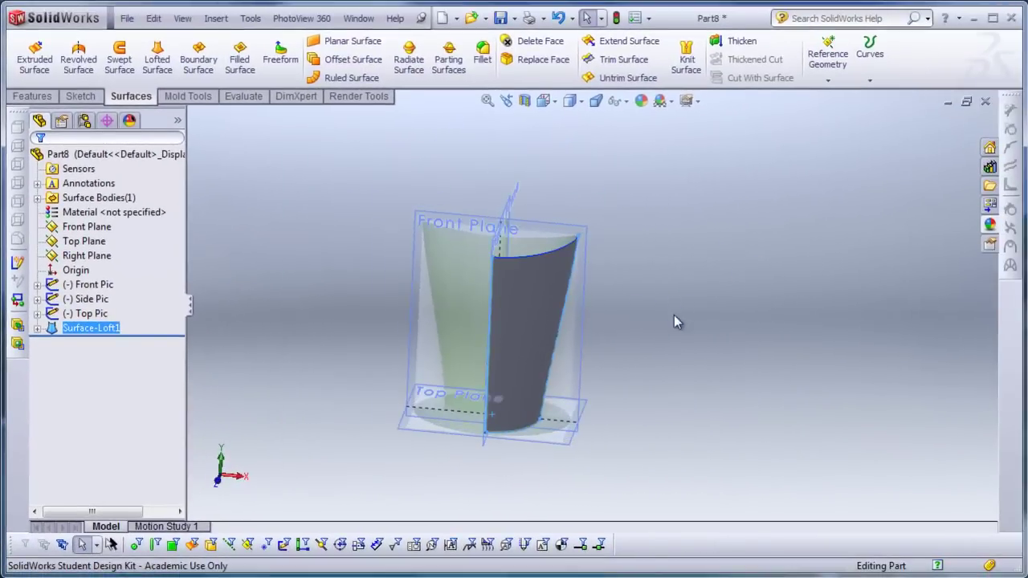
- Start a sketch on the Front Plane and convert the lofted surface's outline into sketch entities
{"action": "left_click", "coordinate": [538, 231]}
{"action": "left_click", "coordinate": [597, 181]}
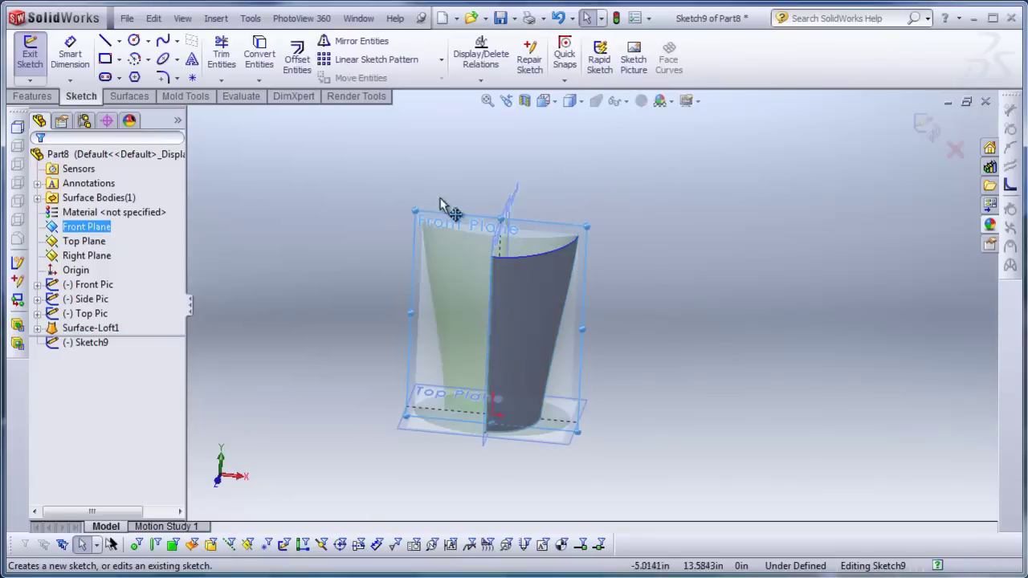
{"action": "left_click", "coordinate": [541, 310]}
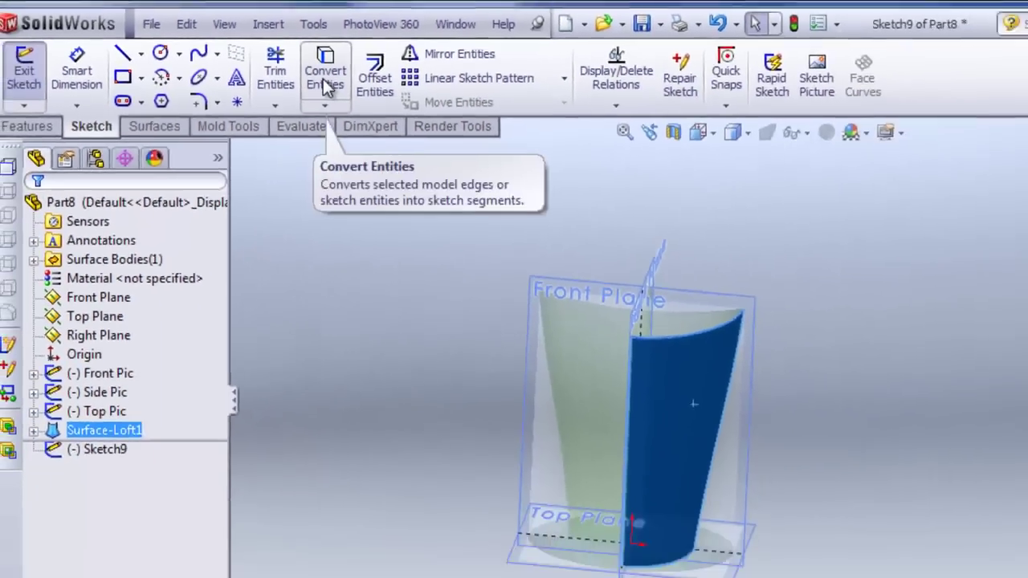
{"action": "left_click", "coordinate": [325, 81]}
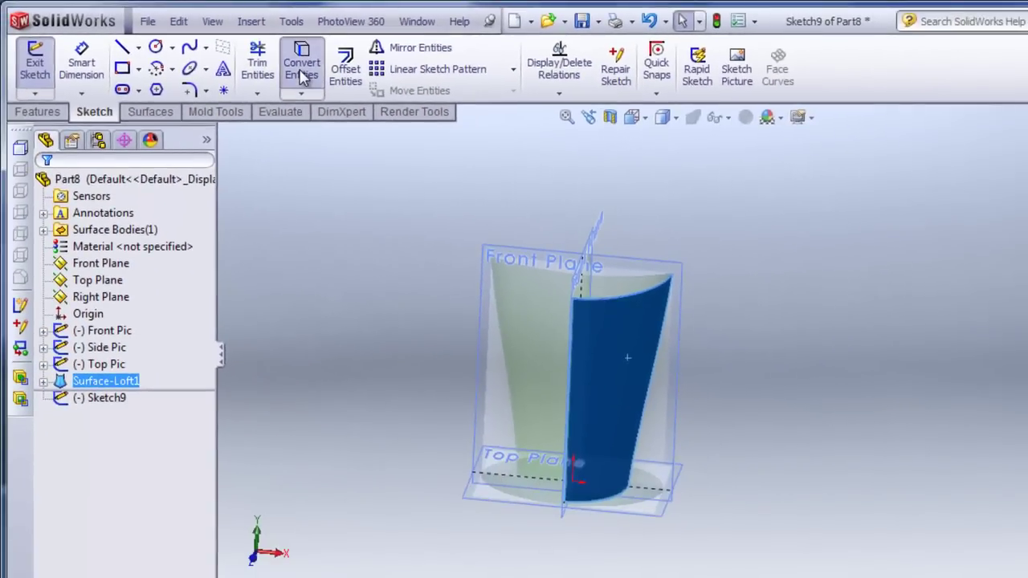
{"action": "middle_click_drag", "start_coordinate": [971, 361], "coordinate": [859, 409]}
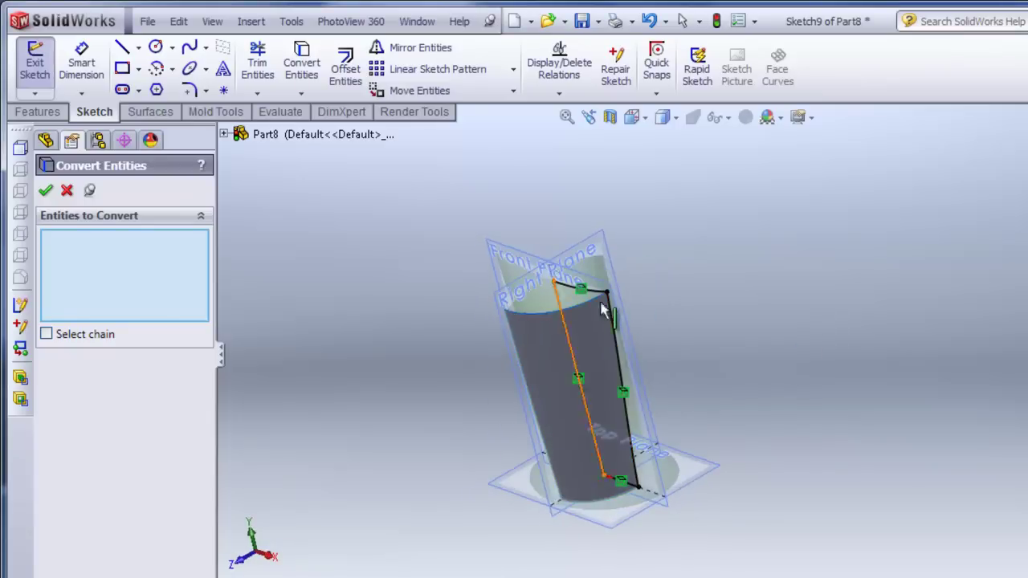
{"action": "scroll", "coordinate": [528, 308], "scroll_direction": "down", "scroll_amount": 2}
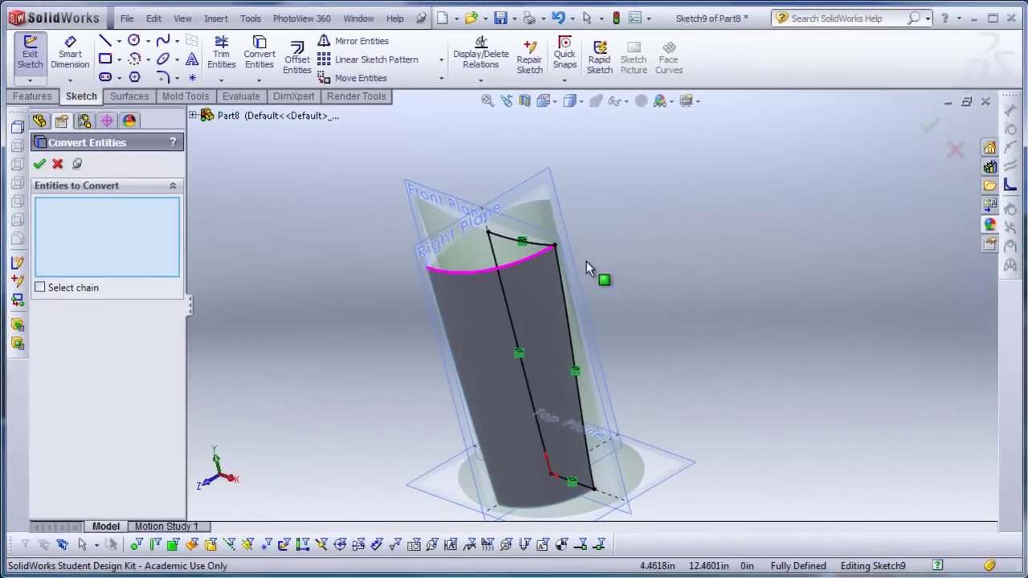
{"action": "middle_click_drag", "start_coordinate": [683, 275], "coordinate": [705, 245]}
{"action": "scroll", "coordinate": [648, 319], "scroll_direction": "up", "scroll_amount": 3}
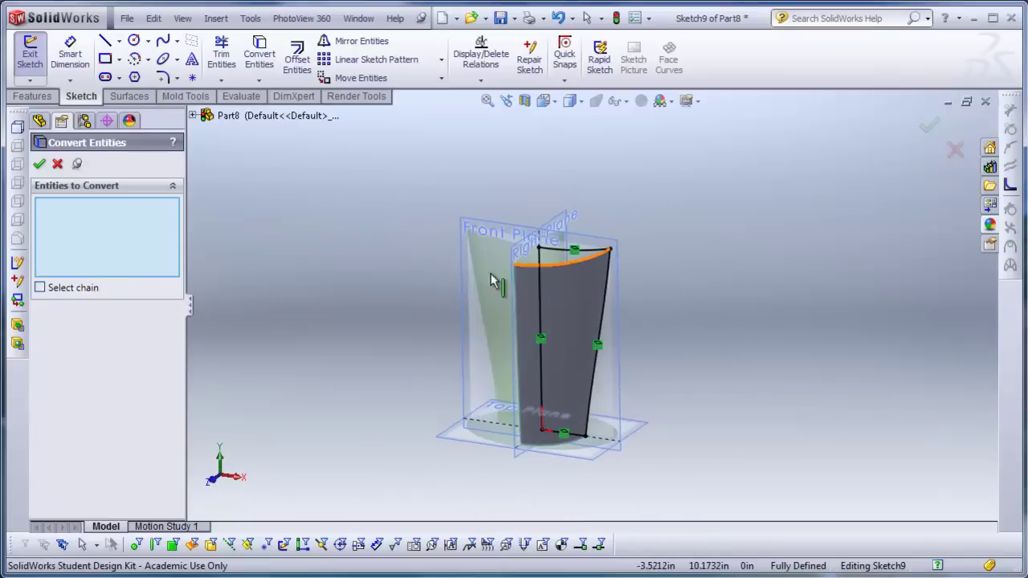
- Start a boss extrude of the converted outline and pull its blind depth to 6.91 in, past the lofted surface
{"action": "left_click", "coordinate": [32, 96]}
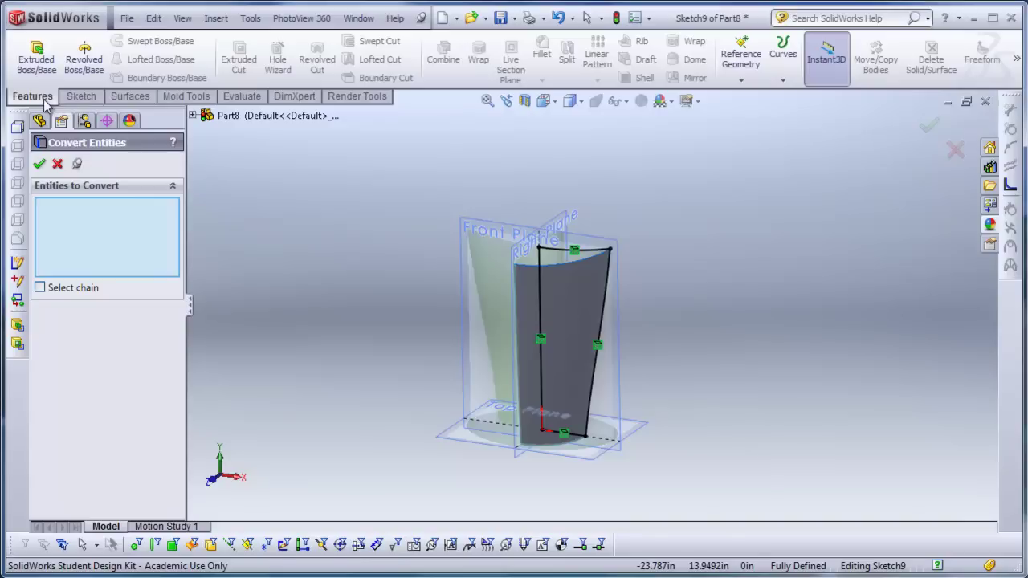
{"action": "left_click", "coordinate": [36, 59]}
{"action": "middle_click_drag", "start_coordinate": [675, 355], "coordinate": [638, 360]}
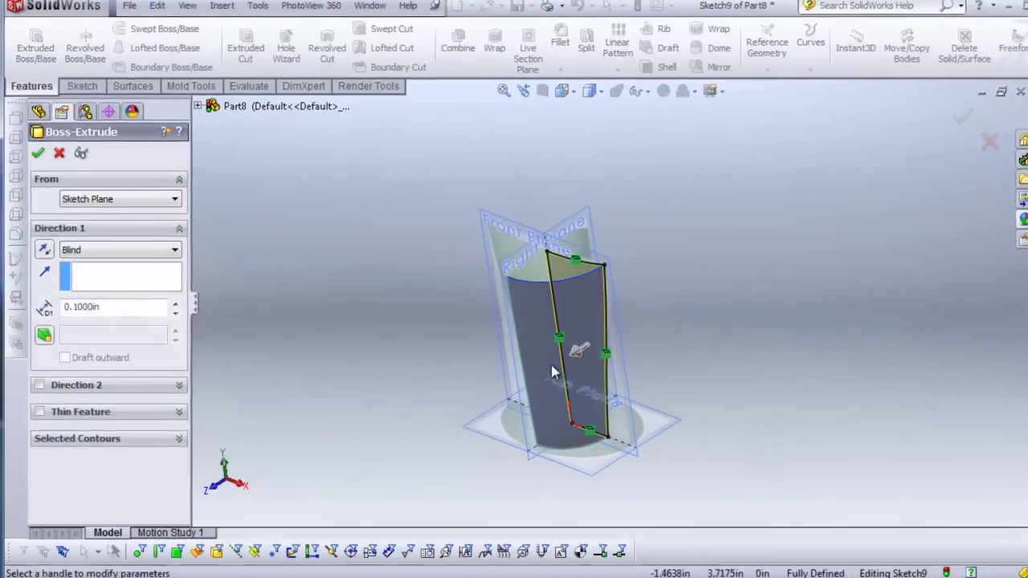
{"action": "left_click_drag", "start_coordinate": [552, 354], "coordinate": [516, 367]}
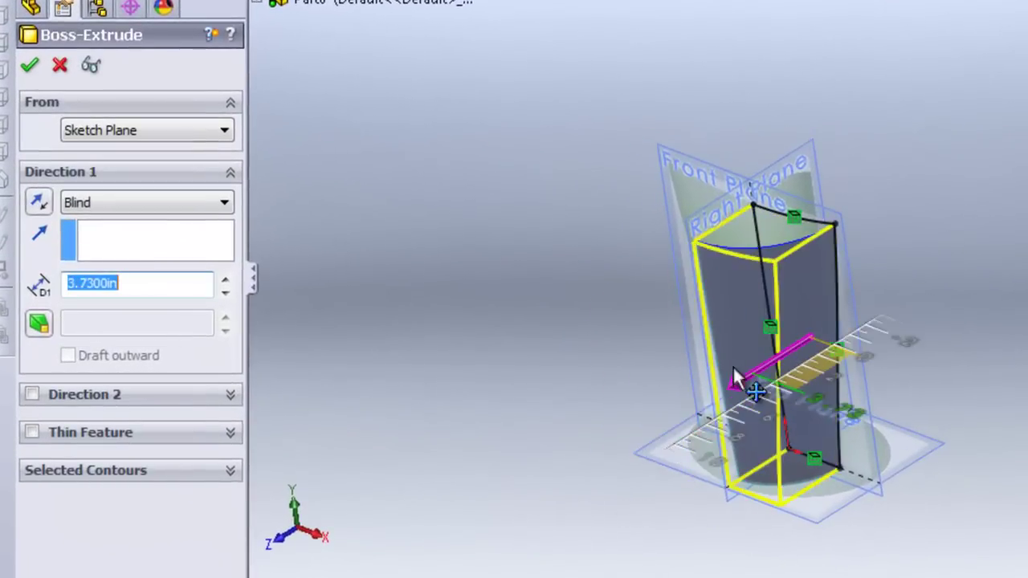
{"action": "left_click_drag", "start_coordinate": [733, 377], "coordinate": [687, 420]}
{"action": "mouse_move", "coordinate": [597, 413]}
{"action": "middle_mouse_down"}
{"action": "mouse_move", "coordinate": [477, 362]}
{"action": "mouse_move", "coordinate": [675, 285]}
{"action": "middle_mouse_up"}
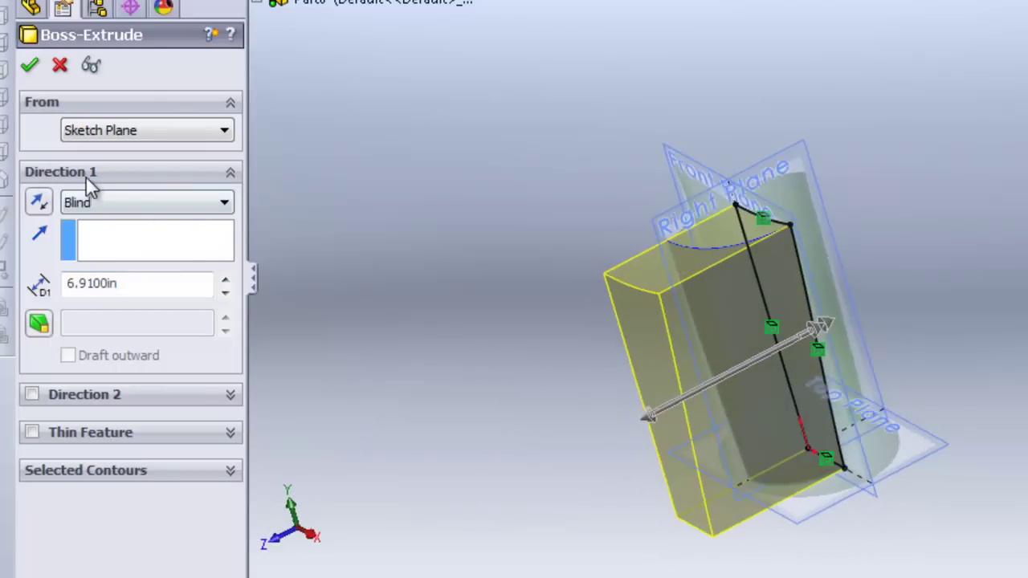
- Change the extrusion's end condition to Up To Surface with the lofted surface as limit, and accept the boss
{"action": "left_click", "coordinate": [135, 203]}
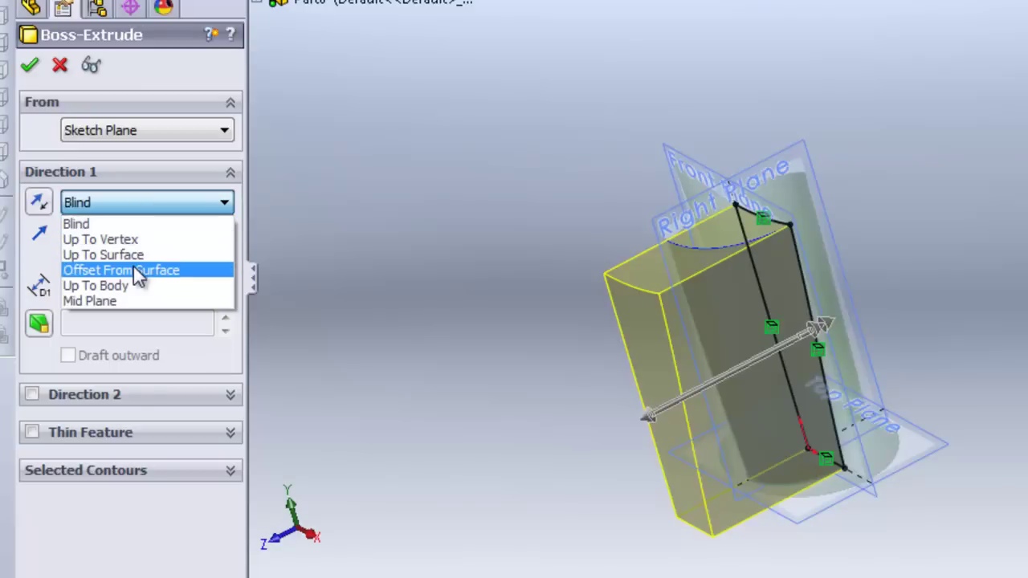
{"action": "left_click", "coordinate": [142, 255]}
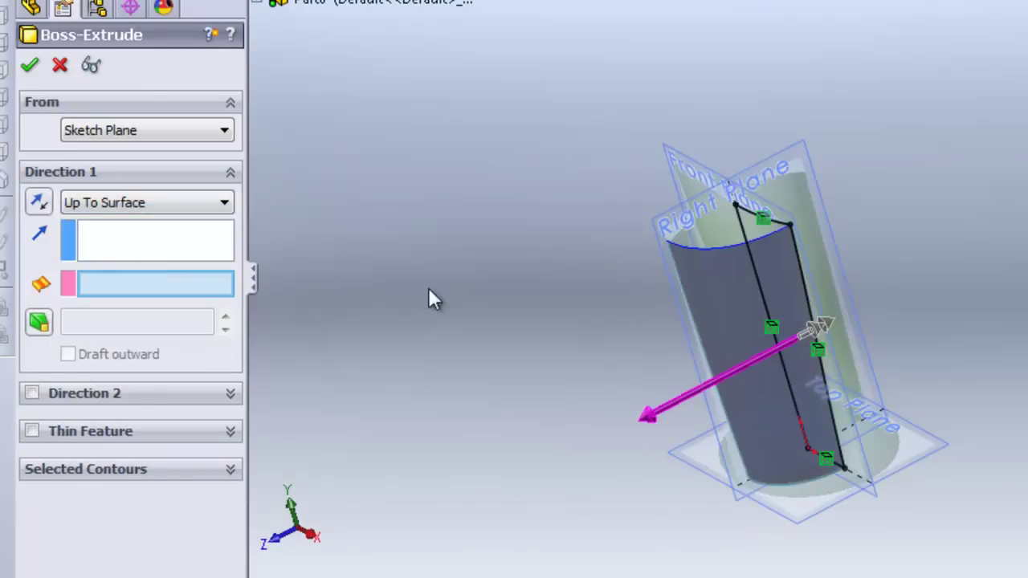
{"action": "mouse_move", "coordinate": [428, 288]}
{"action": "middle_mouse_down"}
{"action": "mouse_move", "coordinate": [752, 294]}
{"action": "mouse_move", "coordinate": [654, 266]}
{"action": "middle_mouse_up"}
{"action": "left_click", "coordinate": [752, 294]}
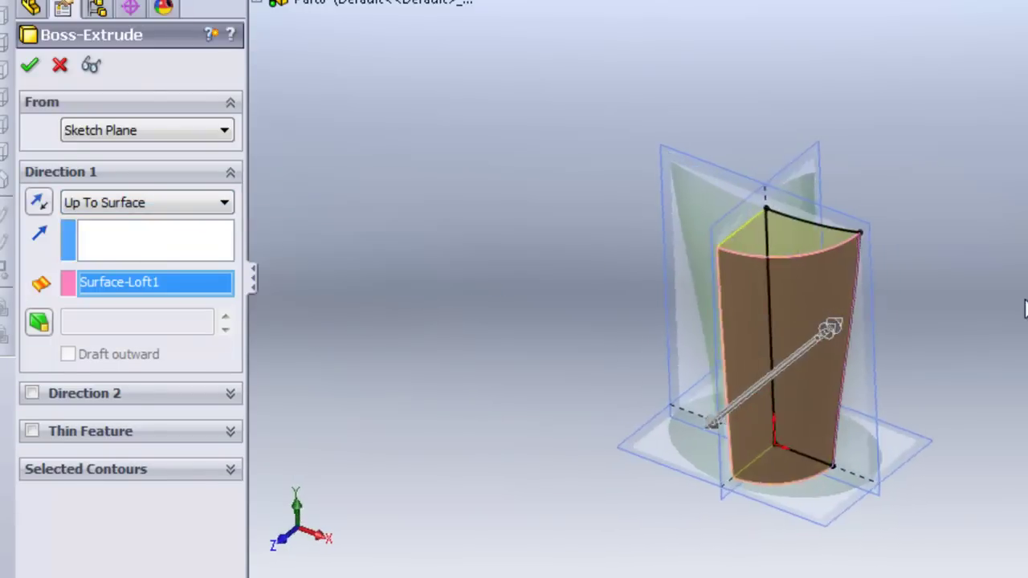
{"action": "scroll", "coordinate": [654, 266], "scroll_direction": "down", "scroll_amount": 3}
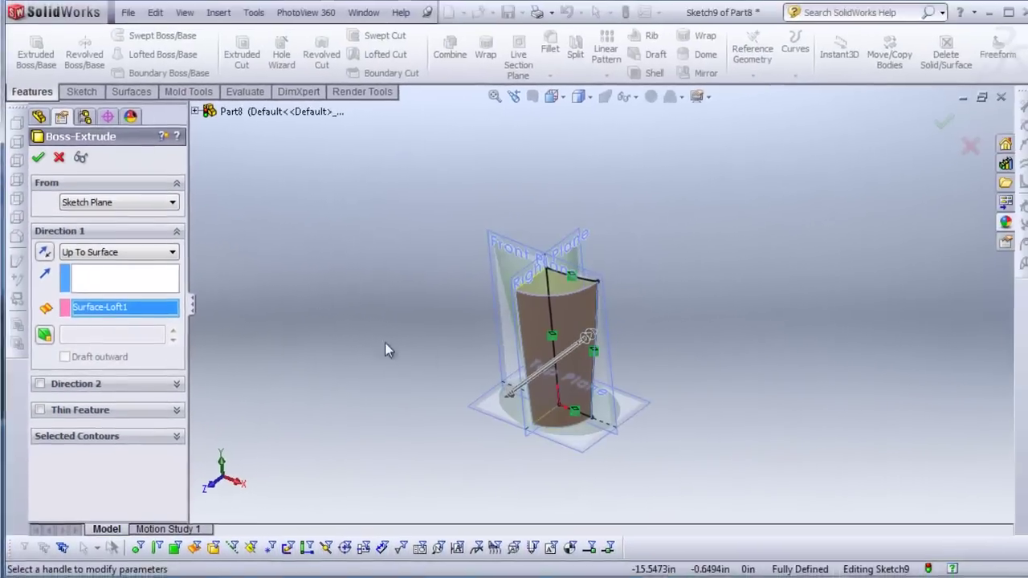
{"action": "left_click", "coordinate": [37, 161]}
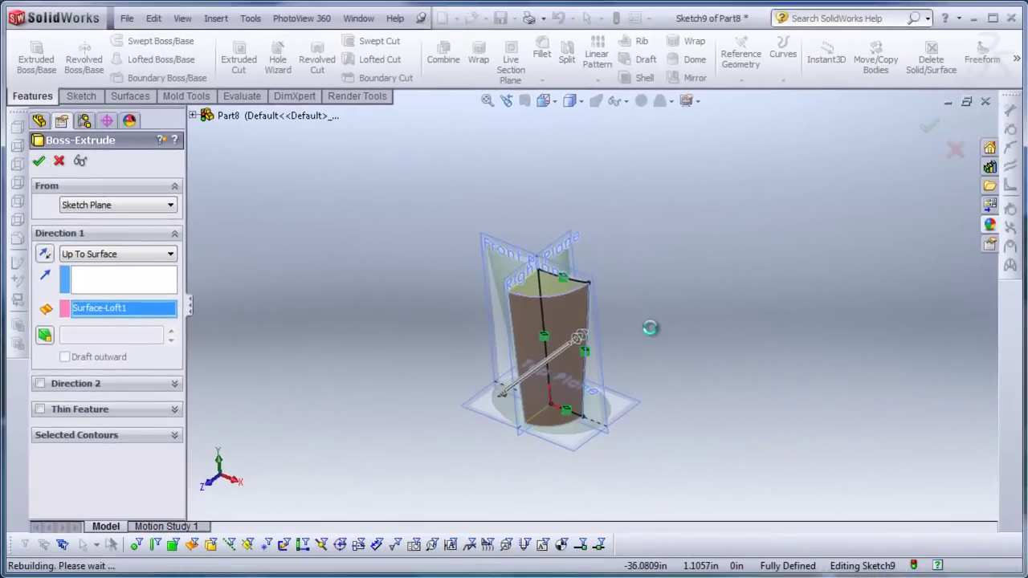
- Start a sketch on the Top Plane and offset the solid's curved base edge 0.0625 in inward
{"action": "scroll", "coordinate": [433, 383], "scroll_direction": "down", "scroll_amount": 2}
{"action": "middle_click_drag", "start_coordinate": [432, 382], "coordinate": [462, 342]}
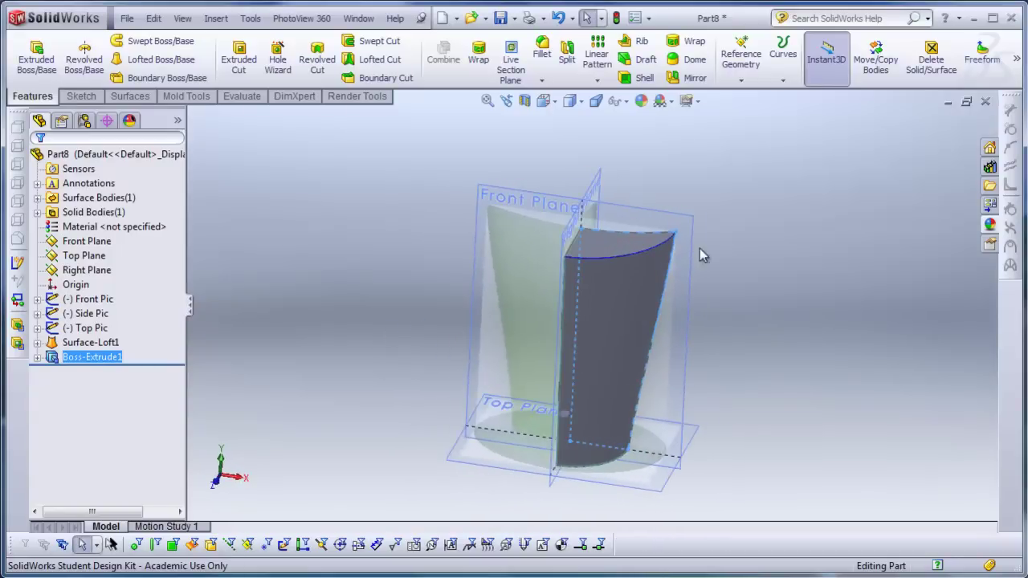
{"action": "middle_click_drag", "start_coordinate": [699, 248], "coordinate": [763, 259]}
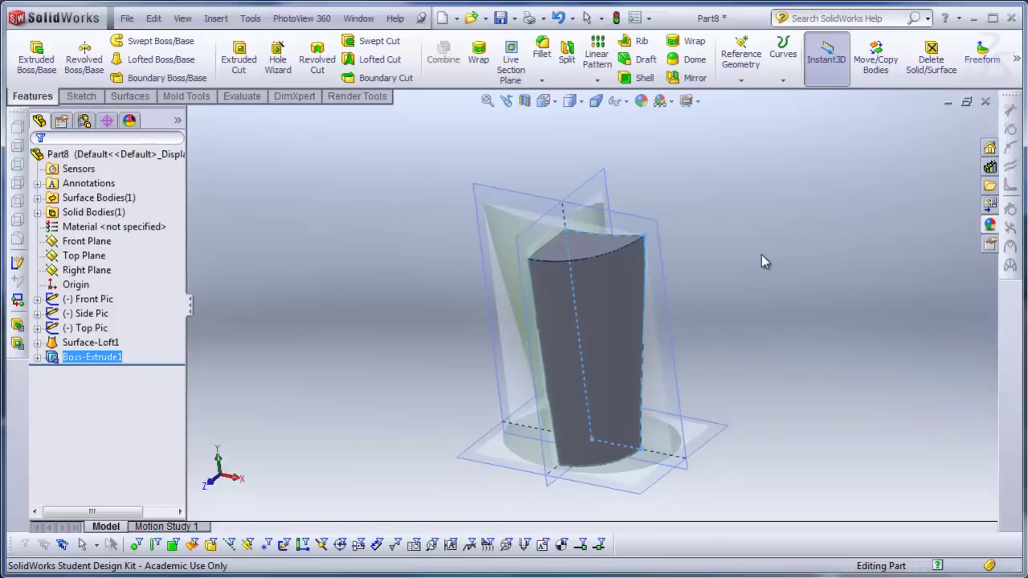
{"action": "middle_click_drag", "start_coordinate": [759, 332], "coordinate": [669, 391]}
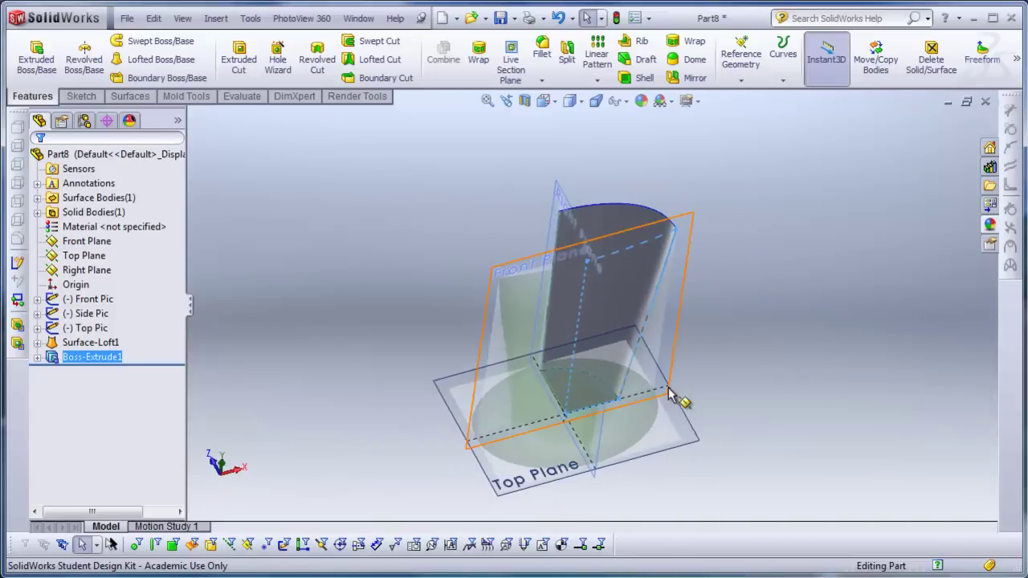
{"action": "left_click", "coordinate": [648, 347]}
{"action": "left_click", "coordinate": [710, 300]}
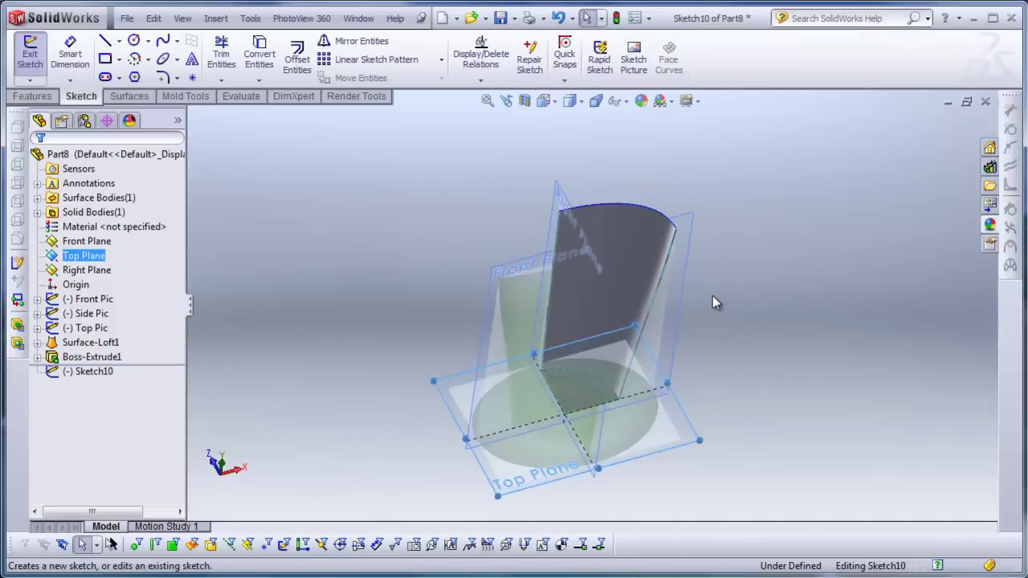
{"action": "scroll", "coordinate": [589, 415], "scroll_direction": "down", "scroll_amount": 4}
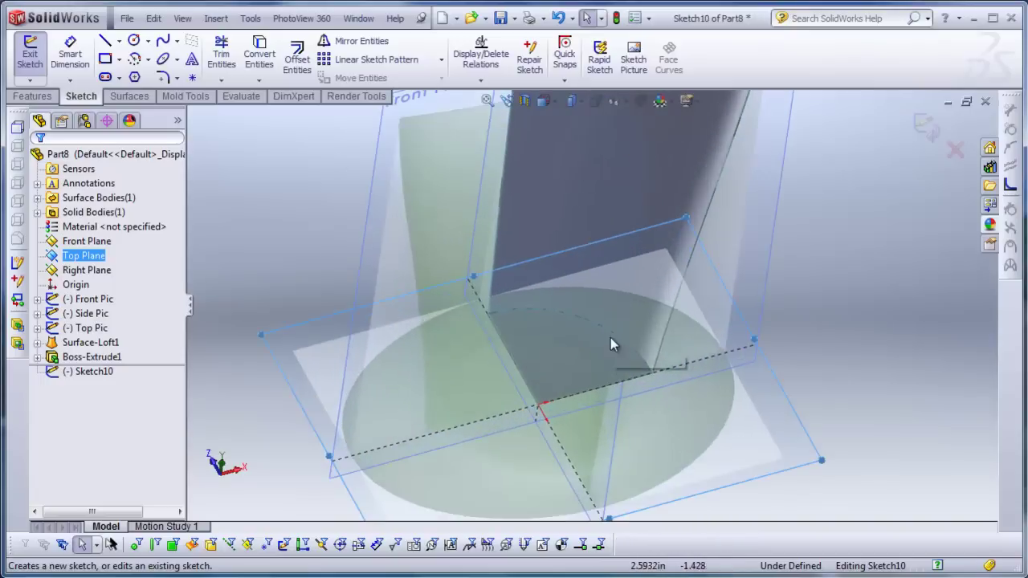
{"action": "left_click", "coordinate": [607, 333]}
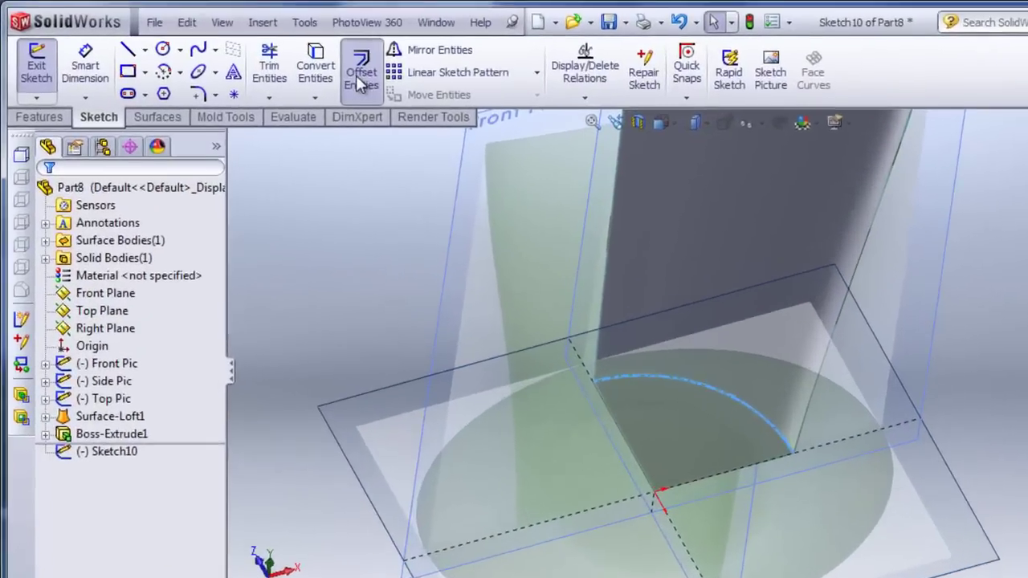
{"action": "left_click", "coordinate": [297, 57]}
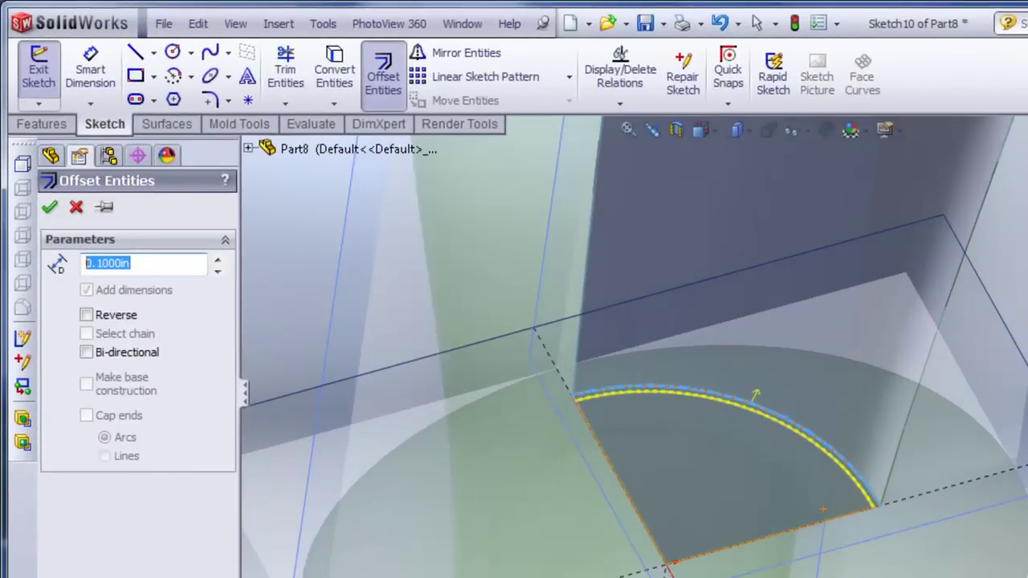
{"action": "type", "text": ".0625"}
{"action": "key", "text": "Return"}
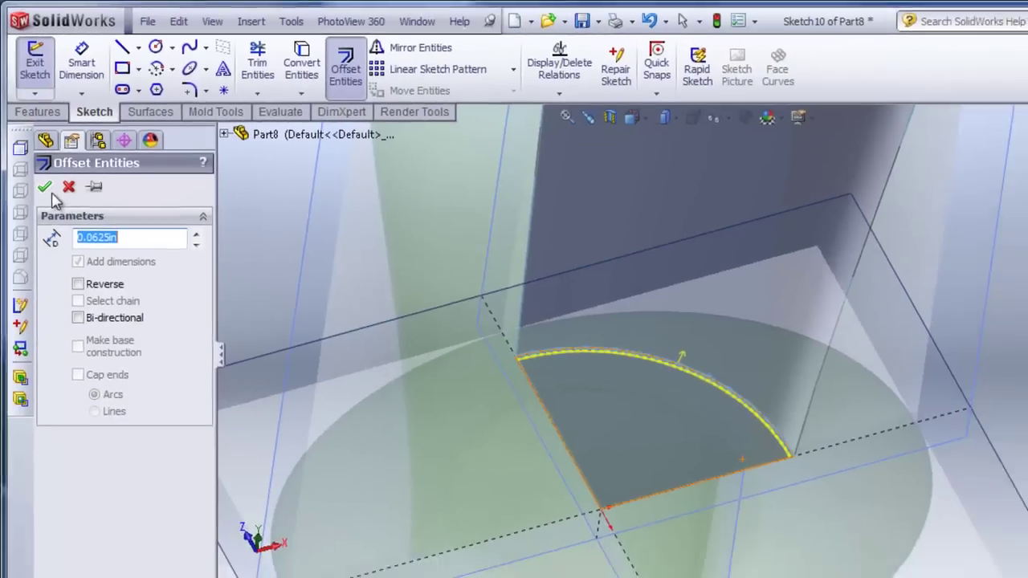
{"action": "left_click", "coordinate": [50, 207]}
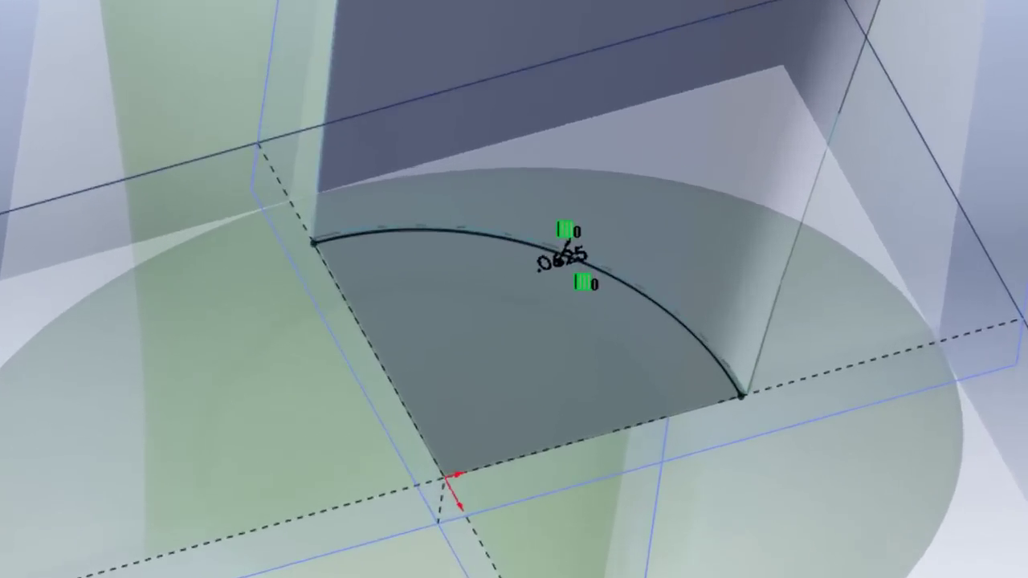
- Close the profile with two lines joining the offset arc's endpoints to the origin
{"action": "left_click", "coordinate": [314, 241]}
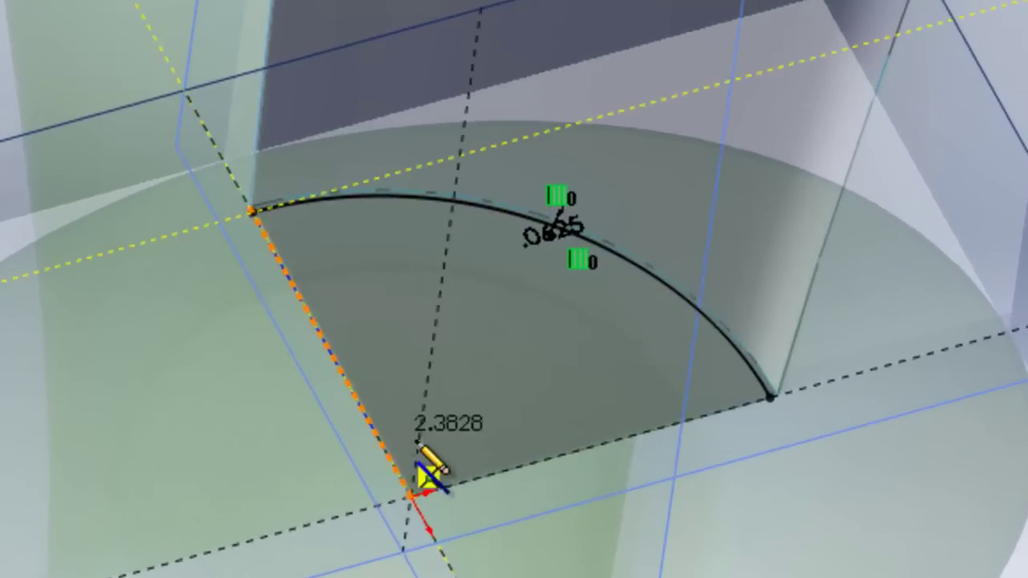
{"action": "left_click", "coordinate": [410, 495]}
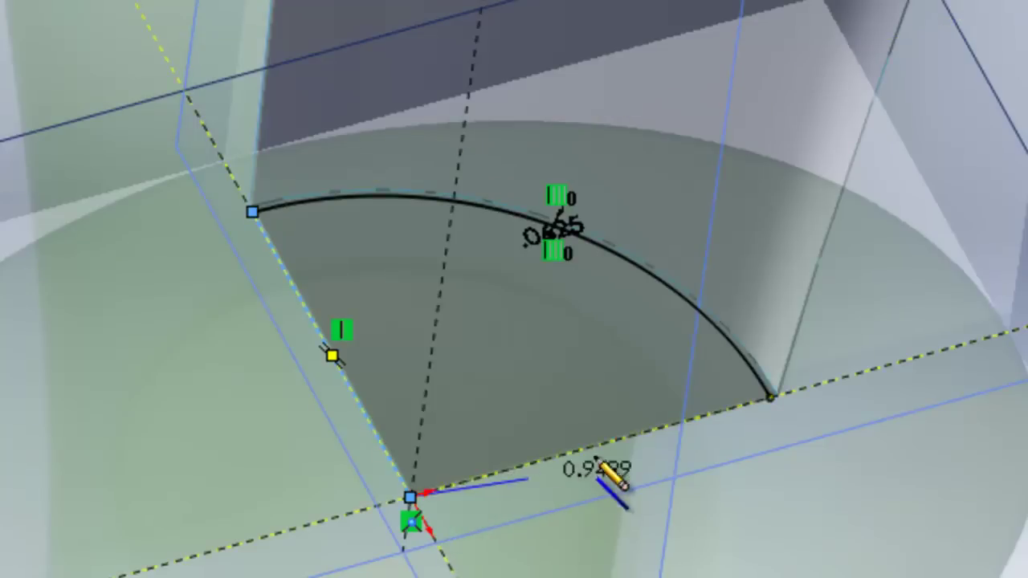
{"action": "left_click", "coordinate": [769, 396]}
{"action": "right_click", "coordinate": [833, 201]}
{"action": "left_click", "coordinate": [727, 312]}
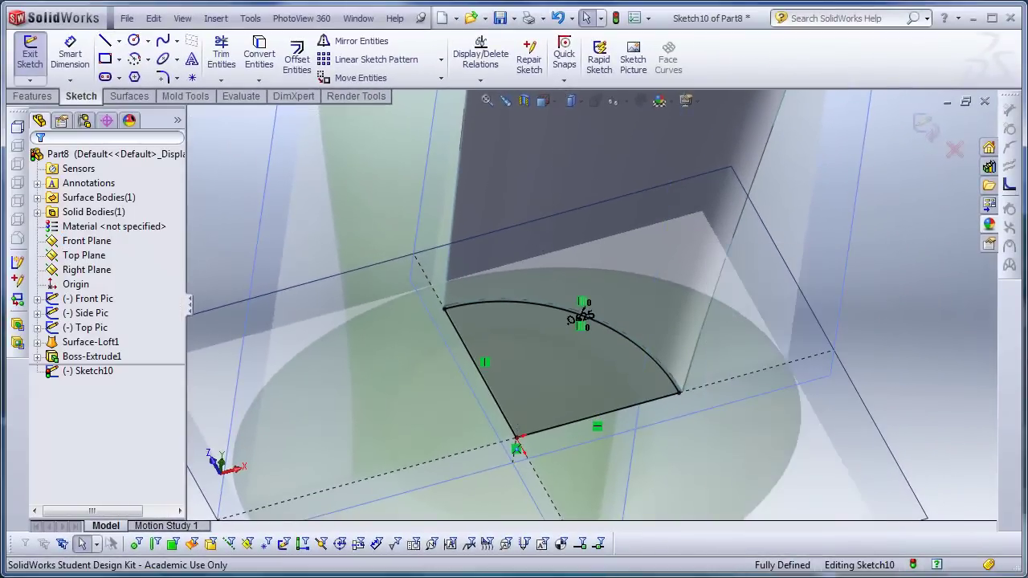
- Cut-extrude the quarter-base sketch upward into the solid to a blind depth of 0.5 in and accept
{"action": "left_click", "coordinate": [32, 96]}
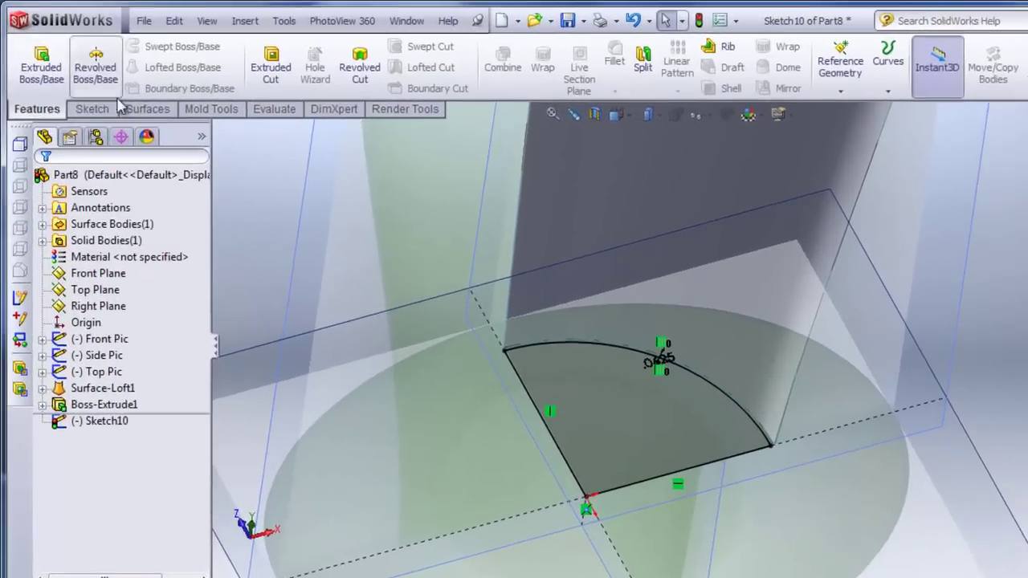
{"action": "left_click", "coordinate": [298, 85]}
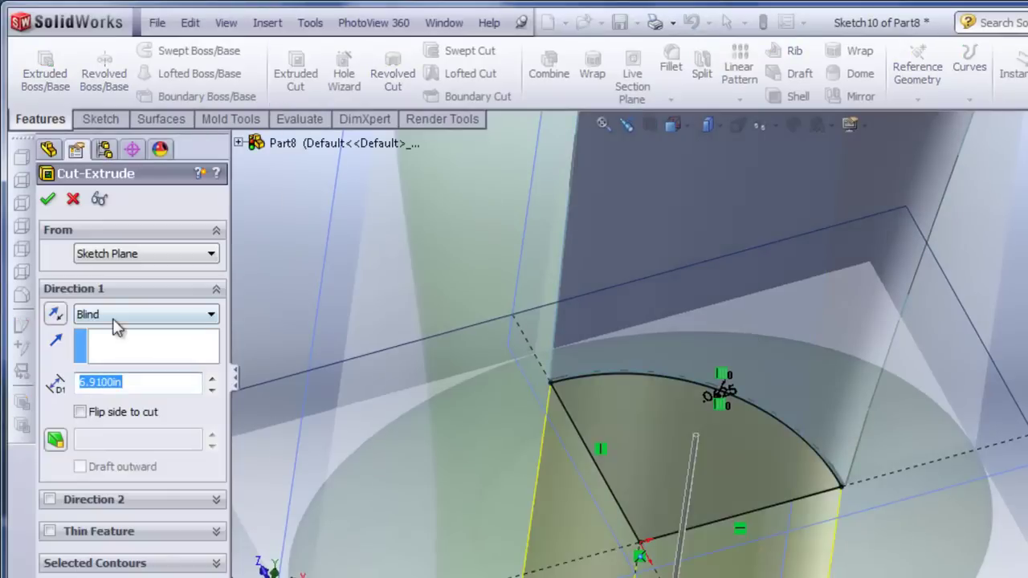
{"action": "left_click", "coordinate": [56, 314]}
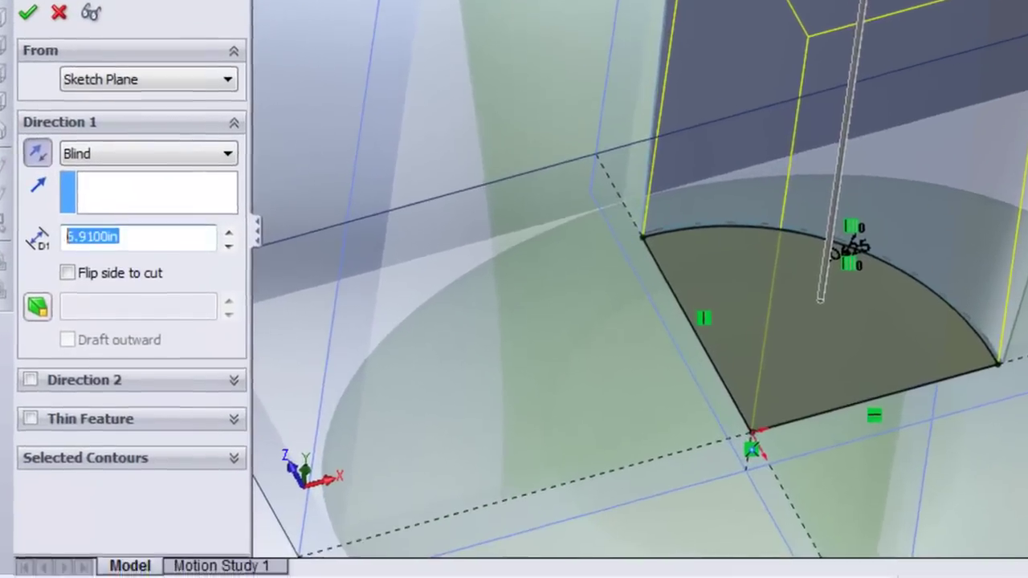
{"action": "type", "text": ".5"}
{"action": "key", "text": "Return"}
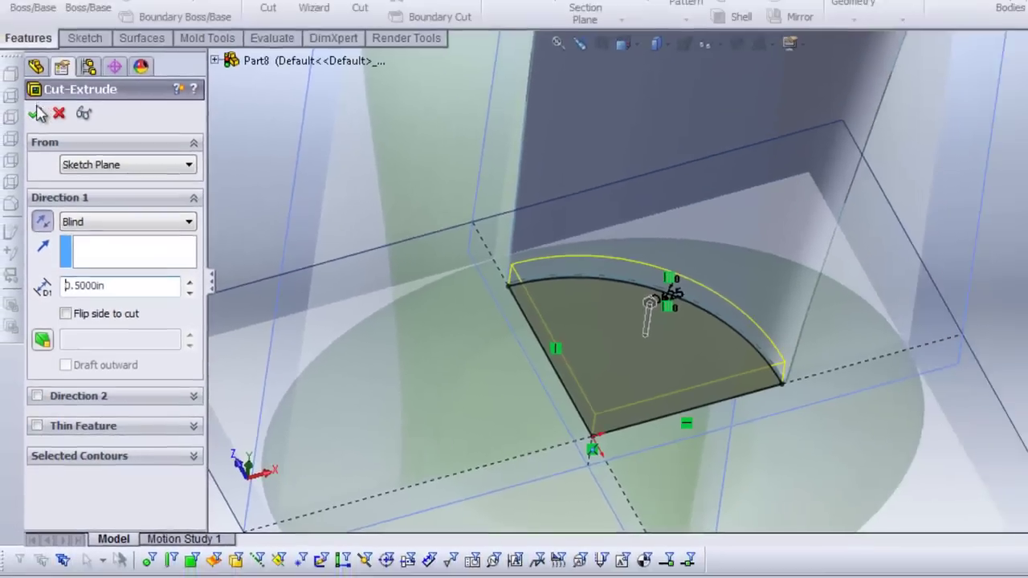
- Shell the solid to a 0.08 in wall thickness, removing the top face and the two flat side faces
{"action": "scroll", "coordinate": [695, 220], "scroll_direction": "up", "scroll_amount": 5}
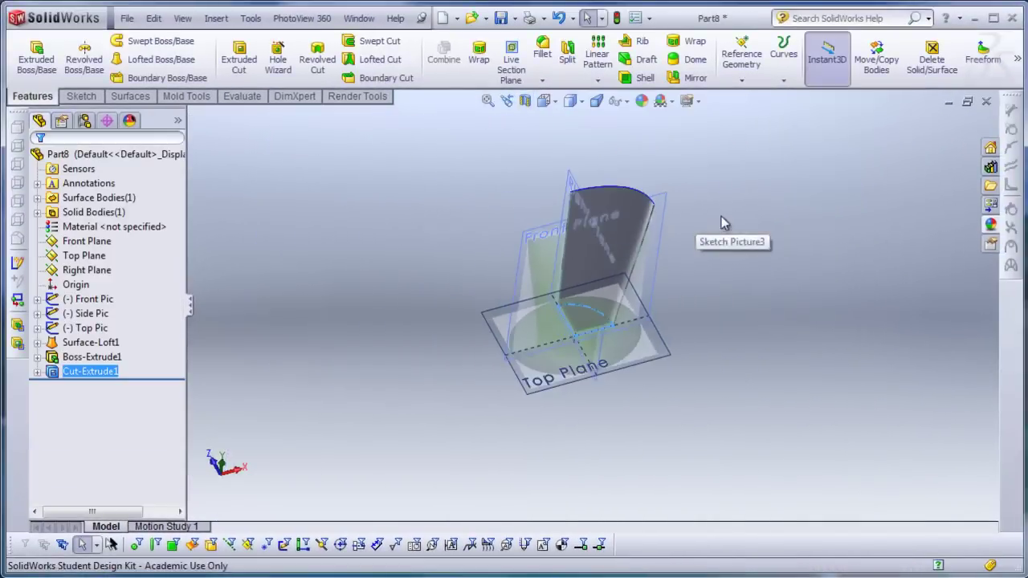
{"action": "middle_click_drag", "start_coordinate": [723, 217], "coordinate": [554, 351]}
{"action": "left_click", "coordinate": [644, 78]}
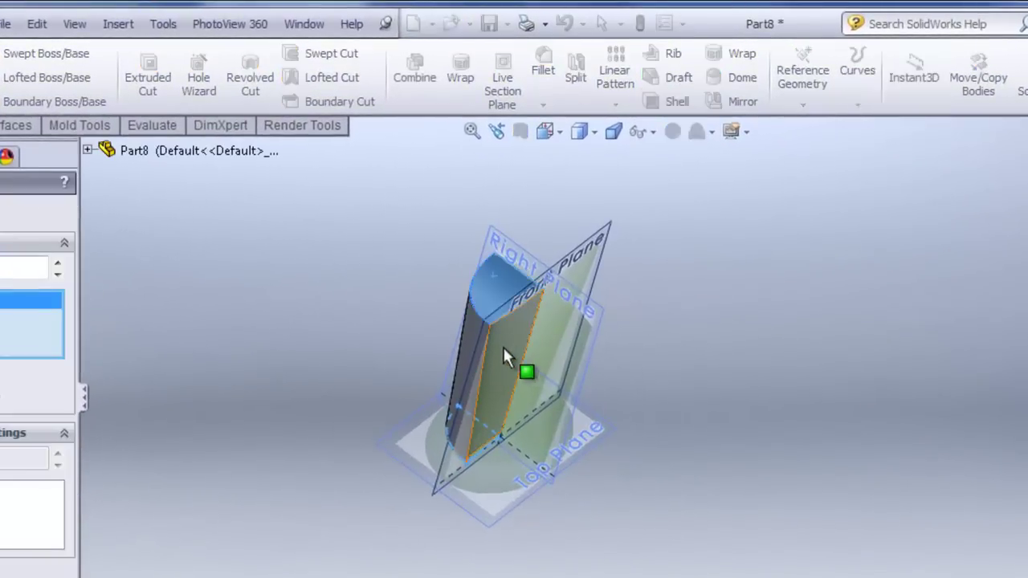
{"action": "left_click", "coordinate": [503, 349]}
{"action": "left_click", "coordinate": [554, 351]}
{"action": "middle_click_drag", "start_coordinate": [858, 241], "coordinate": [282, 317]}
{"action": "middle_click_drag", "start_coordinate": [456, 240], "coordinate": [499, 252]}
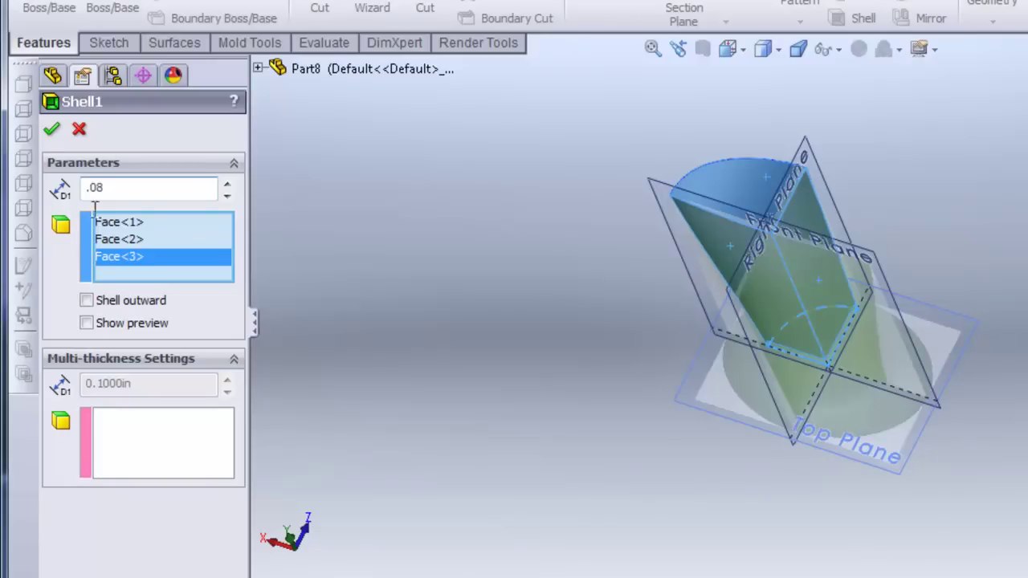
{"action": "left_click", "coordinate": [51, 132]}
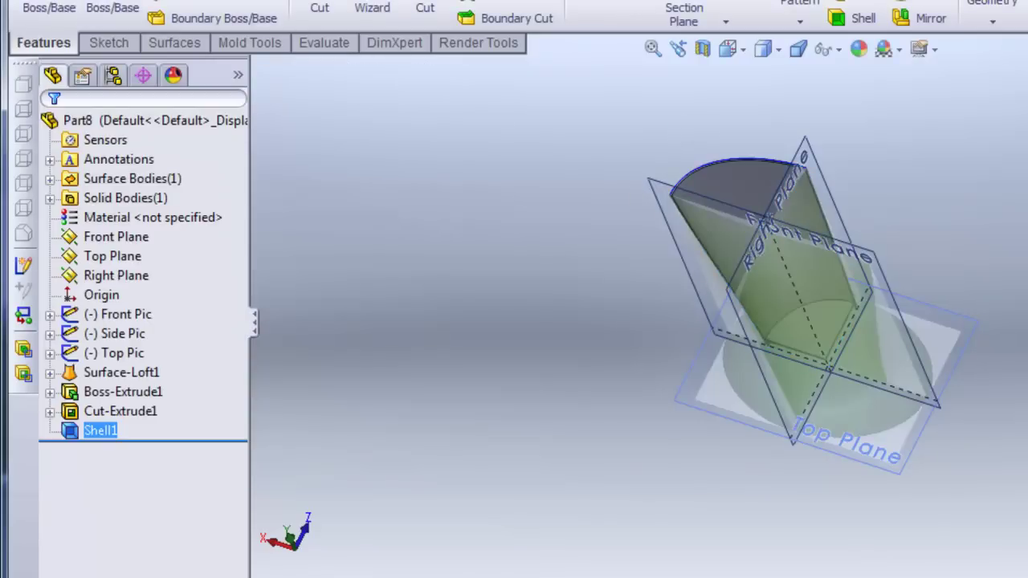
- Hide the planes and reference pictures, and look over the shelled quarter from below
{"action": "left_click", "coordinate": [198, 15]}
{"action": "left_click", "coordinate": [305, 96]}
{"action": "middle_click_drag", "start_coordinate": [610, 299], "coordinate": [641, 180]}
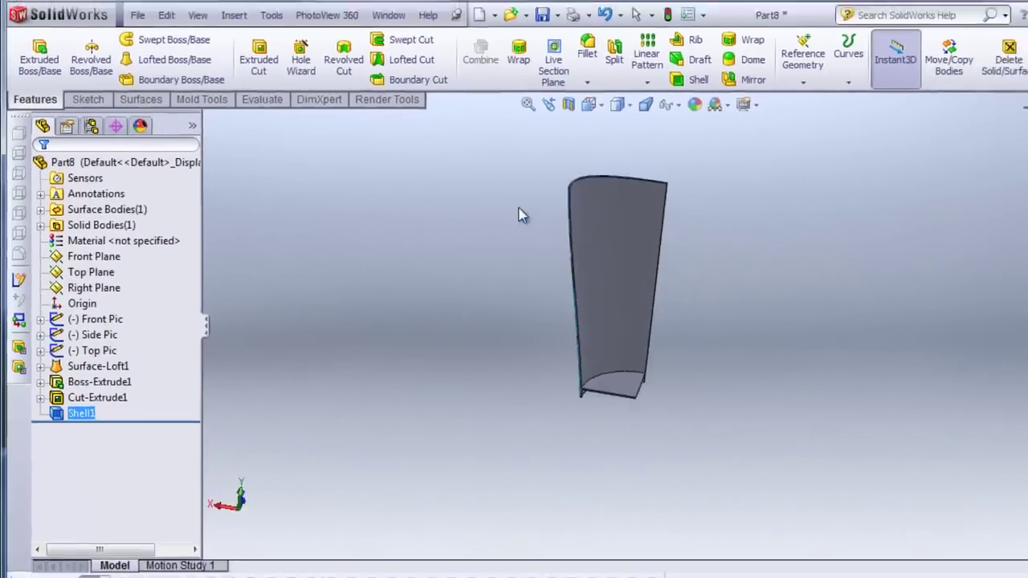
{"action": "scroll", "coordinate": [659, 352], "scroll_direction": "up", "scroll_amount": 1}
{"action": "scroll", "coordinate": [827, 494], "scroll_direction": "down", "scroll_amount": 2}
{"action": "middle_click_drag", "start_coordinate": [710, 400], "coordinate": [640, 227]}
{"action": "scroll", "coordinate": [501, 221], "scroll_direction": "down", "scroll_amount": 6}
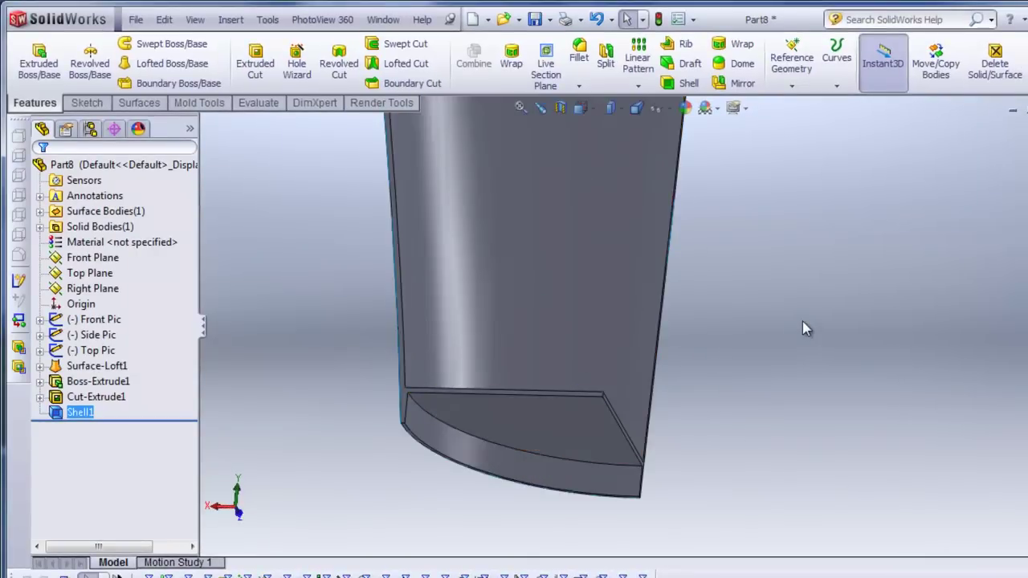
{"action": "middle_click_drag", "start_coordinate": [805, 326], "coordinate": [471, 415]}
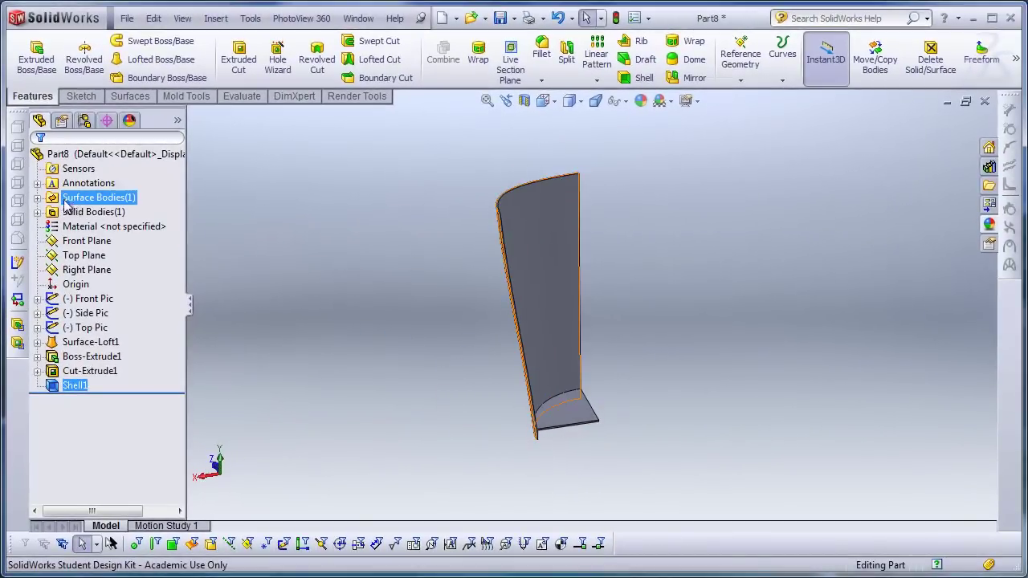
- Hide the lofted surface body so only the shelled solid is displayed
{"action": "middle_click_drag", "start_coordinate": [503, 262], "coordinate": [543, 336]}
{"action": "scroll", "coordinate": [543, 336], "scroll_direction": "down", "scroll_amount": 2}
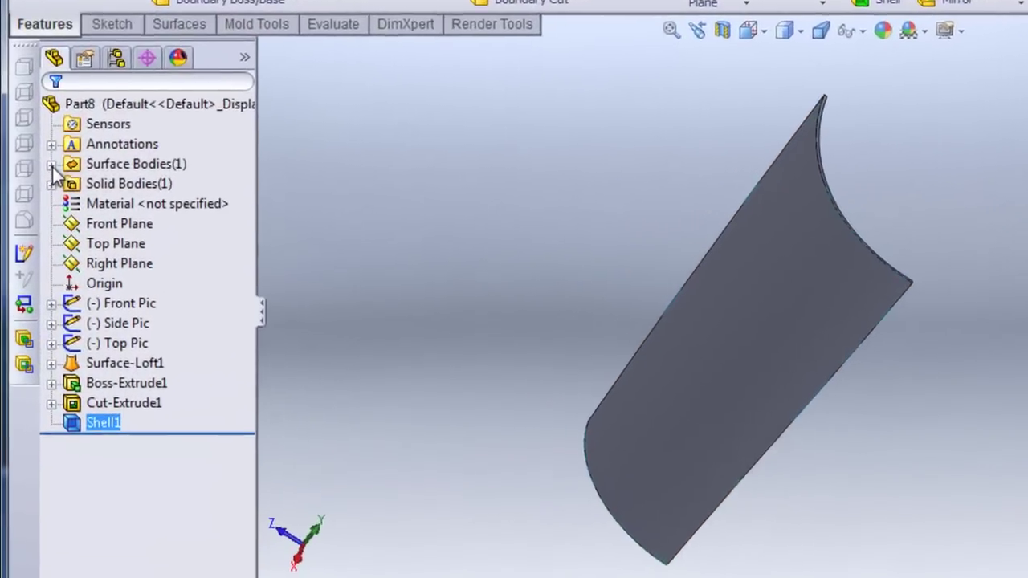
{"action": "left_click", "coordinate": [40, 189]}
{"action": "right_click", "coordinate": [122, 192]}
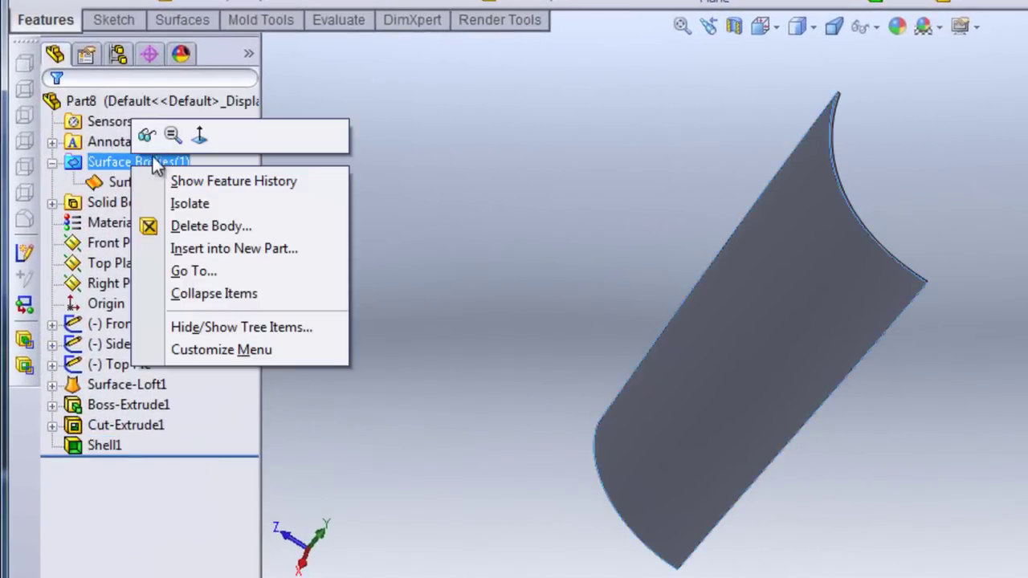
{"action": "left_click", "coordinate": [147, 135]}
{"action": "left_click", "coordinate": [278, 335]}
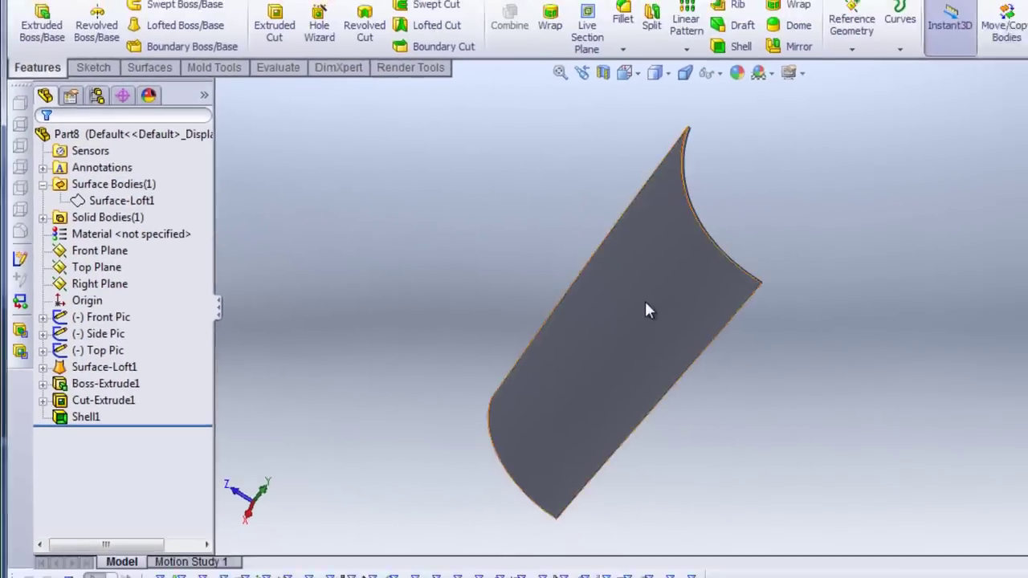
{"action": "scroll", "coordinate": [645, 302], "scroll_direction": "up", "scroll_amount": 2}
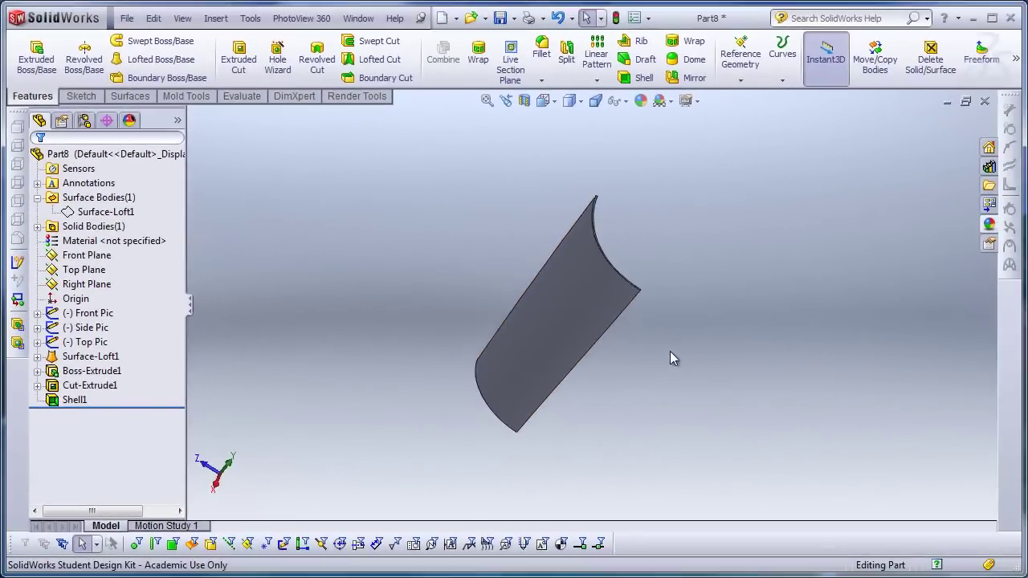
{"action": "middle_click_drag", "start_coordinate": [771, 361], "coordinate": [742, 357]}
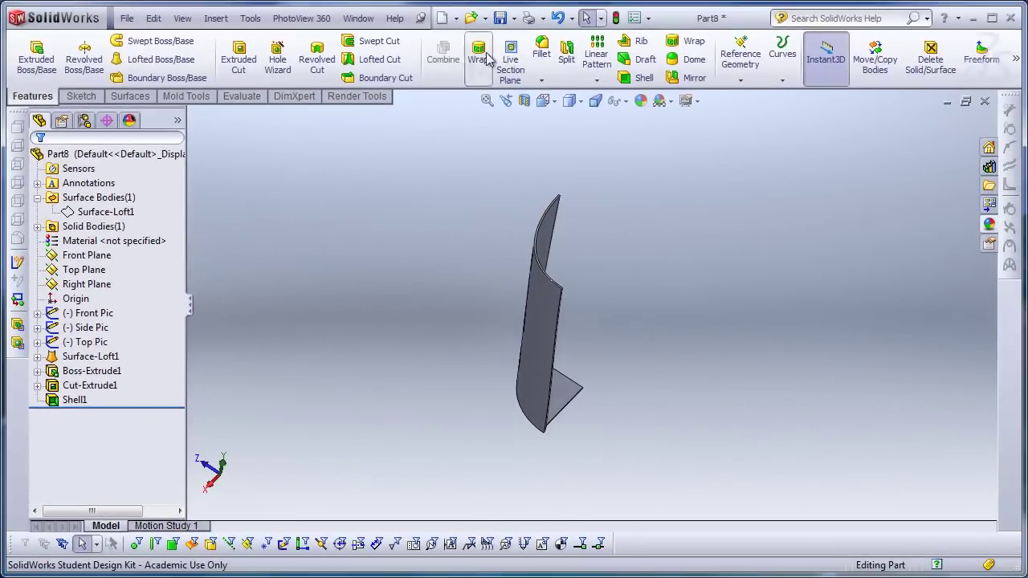
{"action": "left_click", "coordinate": [510, 60]}
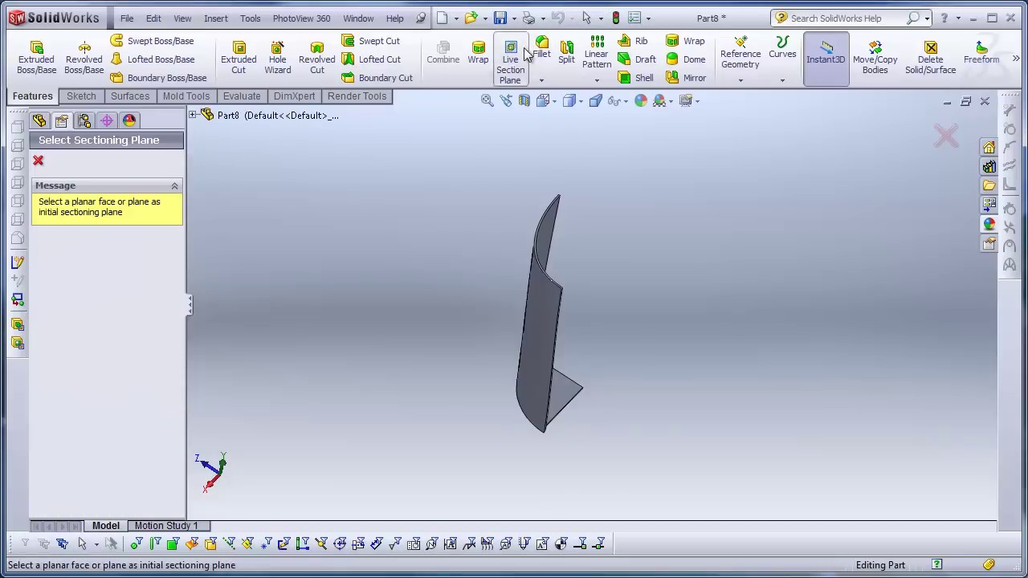
{"action": "left_click", "coordinate": [37, 161]}
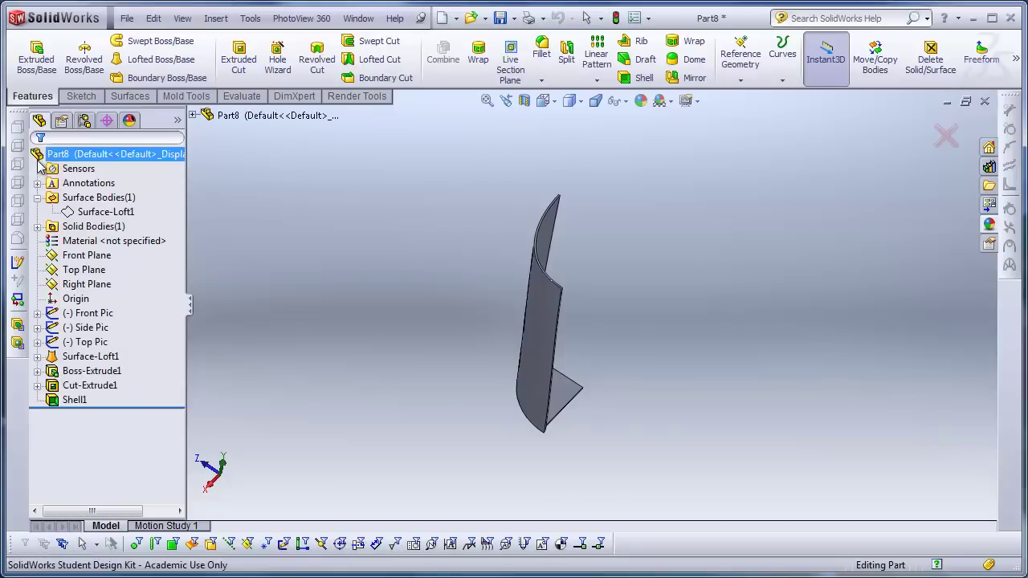
- Start a constant-radius fillet of 0.025 in and select the inner and outer edges of the top rim
{"action": "left_click", "coordinate": [543, 52]}
{"action": "middle_click_drag", "start_coordinate": [702, 211], "coordinate": [527, 273]}
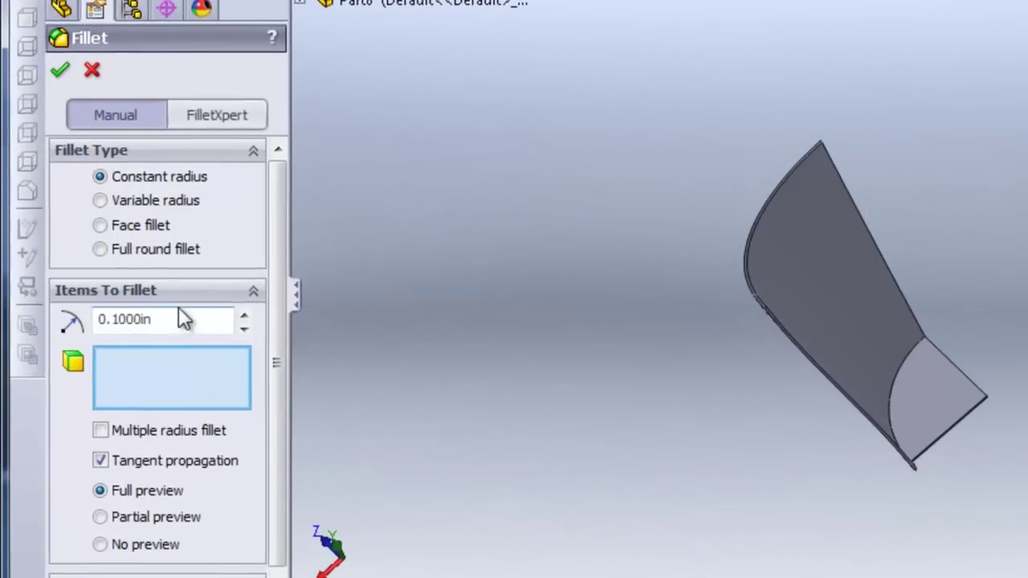
{"action": "type", "text": ".025"}
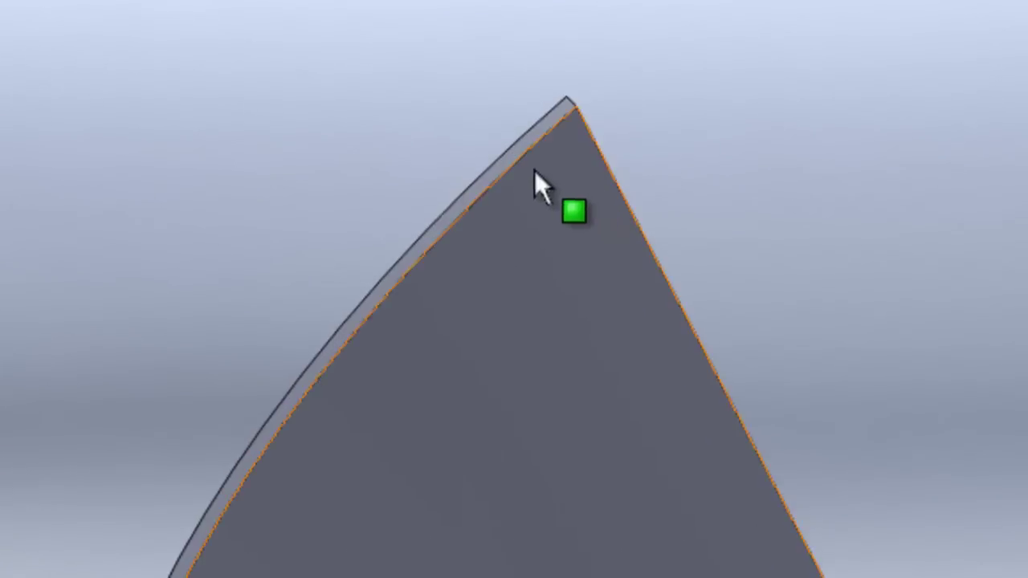
{"action": "left_click", "coordinate": [517, 166]}
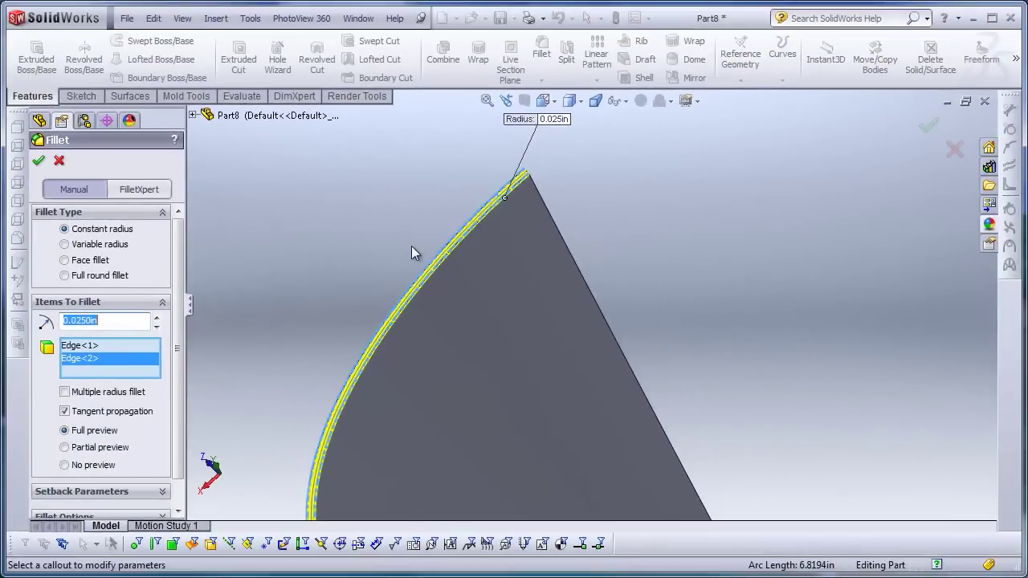
- Add the curved inside floor edge and the curved edge of the underside recess to the 0.025 in fillet, and accept it
{"action": "middle_click_drag", "start_coordinate": [390, 250], "coordinate": [579, 310]}
{"action": "middle_click_drag", "start_coordinate": [675, 333], "coordinate": [742, 527]}
{"action": "scroll", "coordinate": [535, 442], "scroll_direction": "down", "scroll_amount": 10}
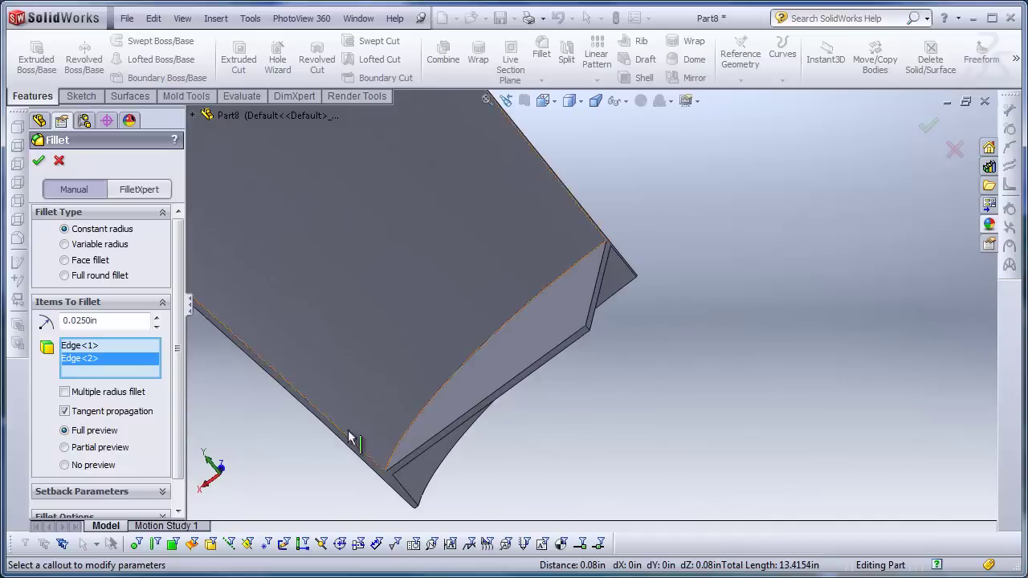
{"action": "left_click", "coordinate": [508, 415]}
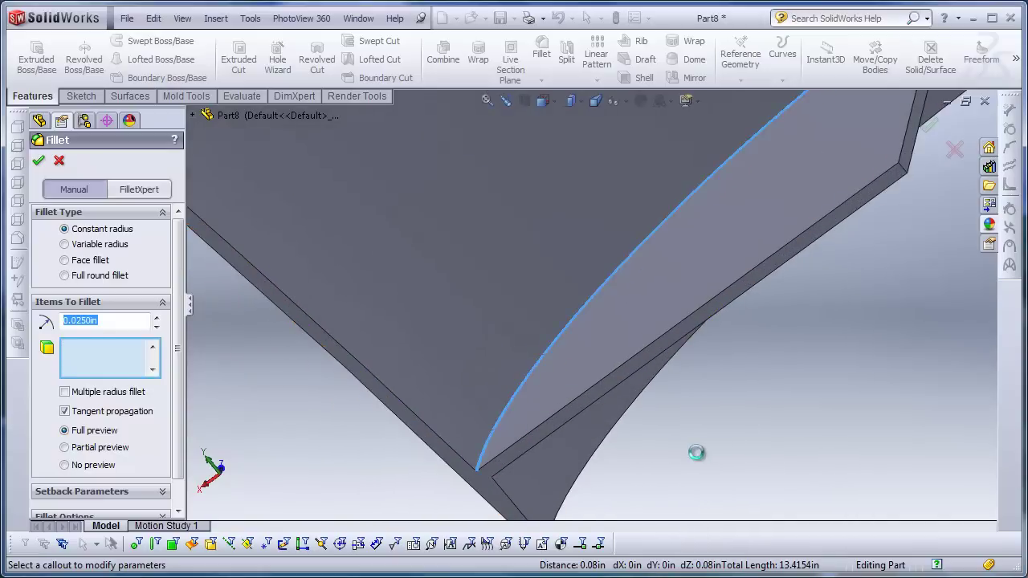
{"action": "middle_click_drag", "start_coordinate": [734, 455], "coordinate": [659, 447]}
{"action": "scroll", "coordinate": [658, 447], "scroll_direction": "down", "scroll_amount": 2}
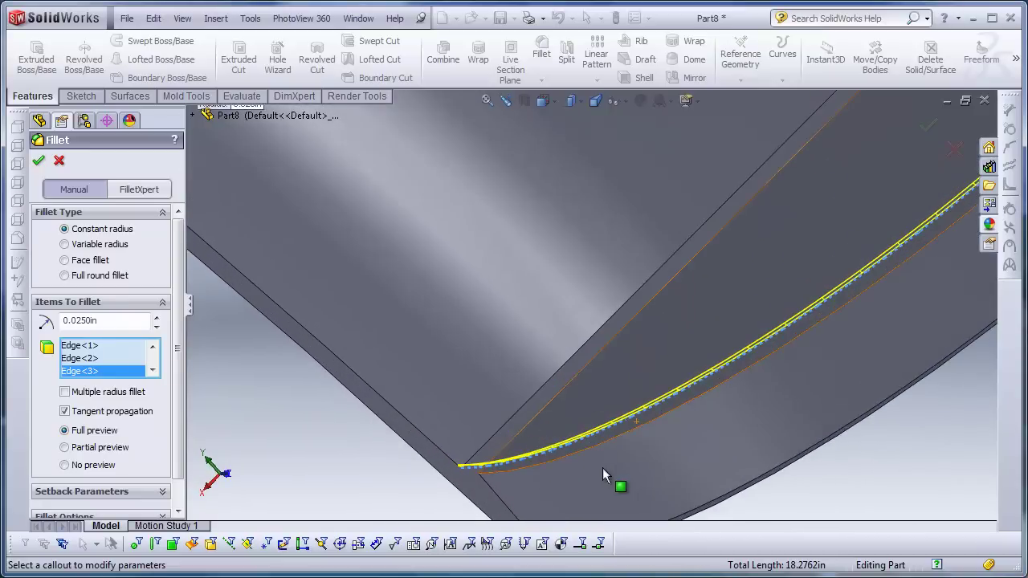
{"action": "left_click", "coordinate": [601, 451]}
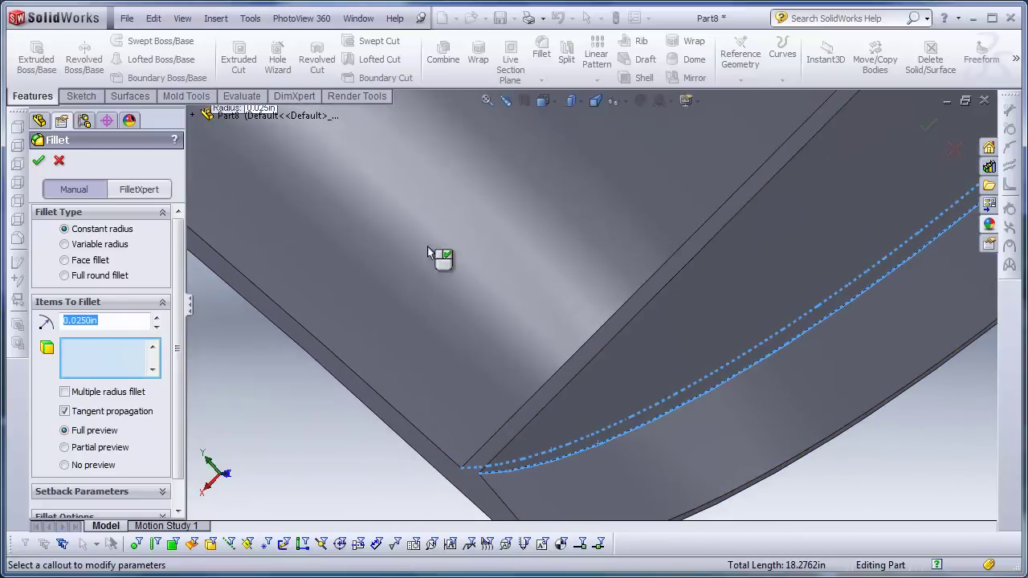
{"action": "middle_click_drag", "start_coordinate": [428, 249], "coordinate": [449, 227]}
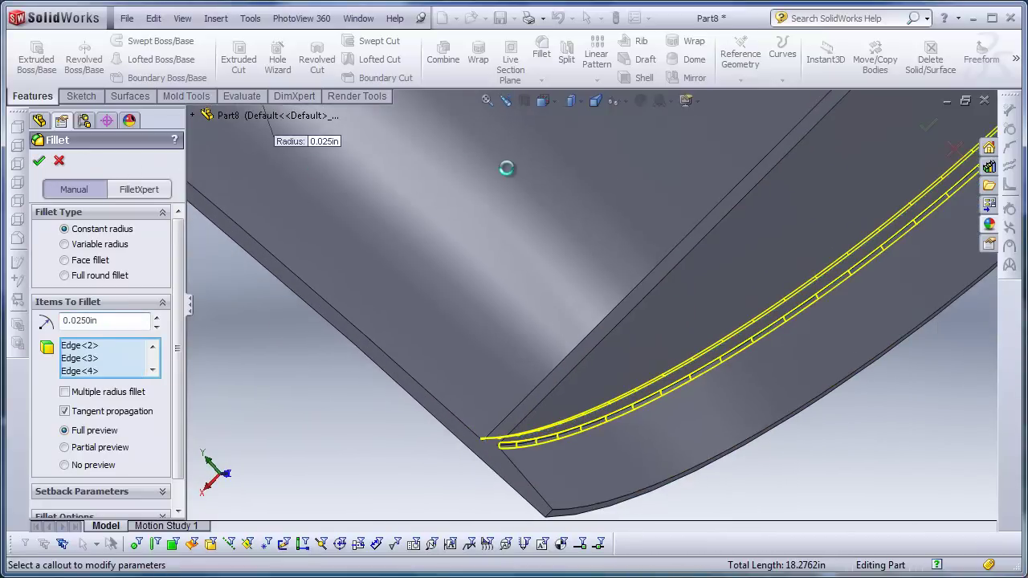
{"action": "scroll", "coordinate": [509, 182], "scroll_direction": "up", "scroll_amount": 10}
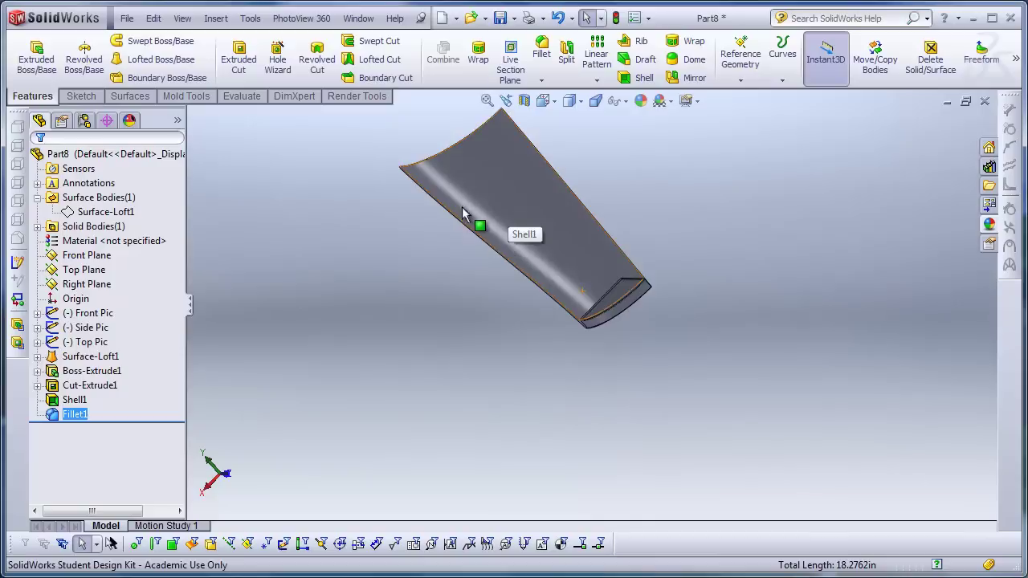
- Mirror the quarter's solid body about the Right Plane, clearing the preselected fillet from the features to mirror
{"action": "middle_click_drag", "start_coordinate": [426, 281], "coordinate": [643, 235]}
{"action": "middle_click_drag", "start_coordinate": [506, 251], "coordinate": [618, 172]}
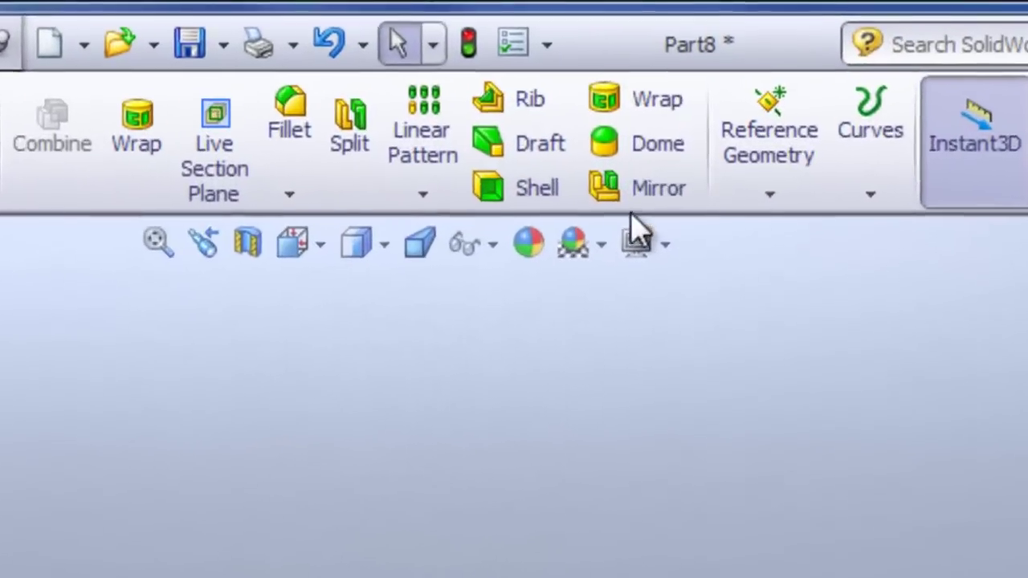
{"action": "left_click", "coordinate": [681, 80]}
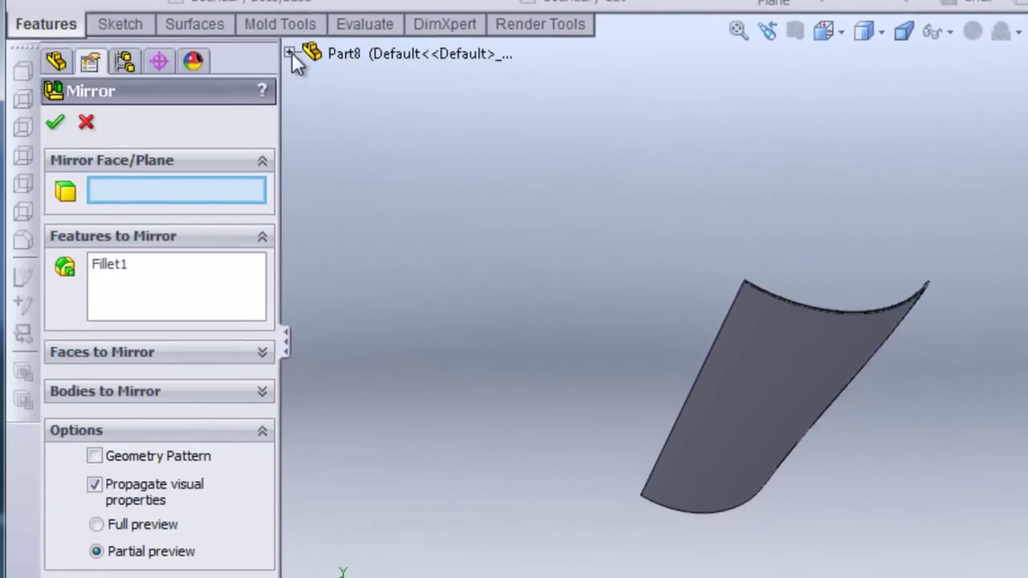
{"action": "left_click", "coordinate": [233, 67]}
{"action": "left_click", "coordinate": [396, 247]}
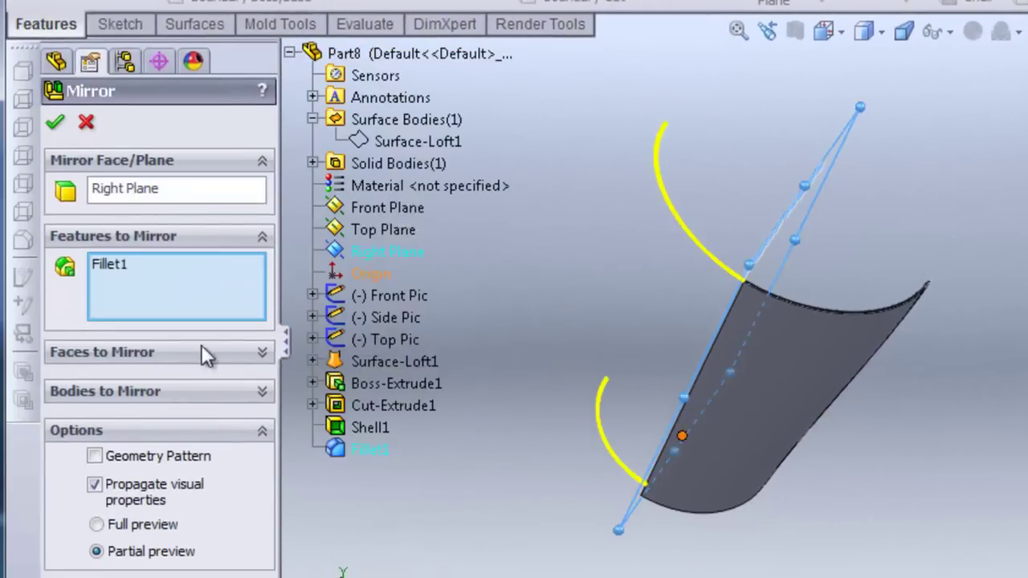
{"action": "right_click", "coordinate": [169, 279]}
{"action": "left_click", "coordinate": [218, 293]}
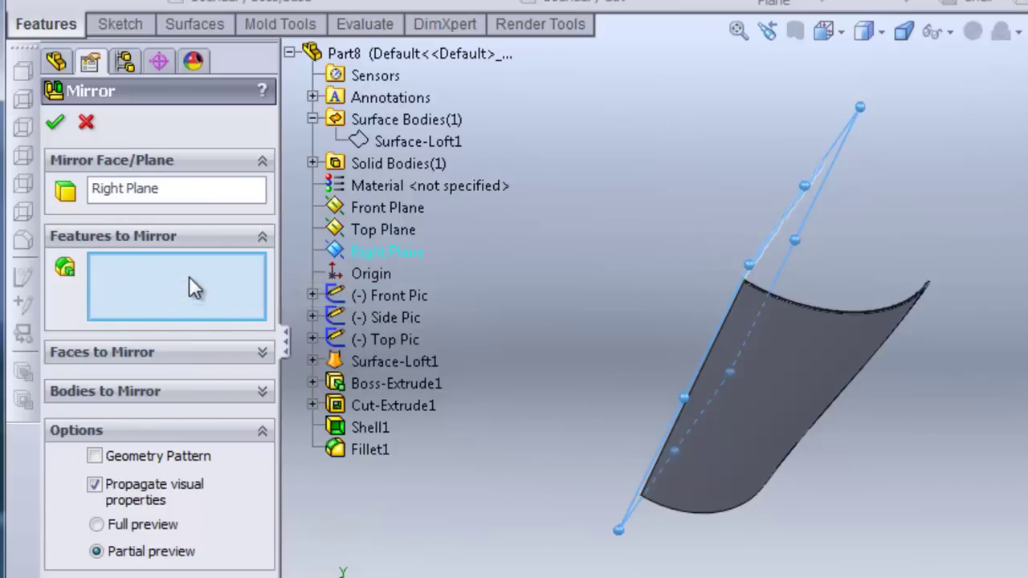
{"action": "left_click", "coordinate": [86, 392]}
{"action": "left_click", "coordinate": [872, 357]}
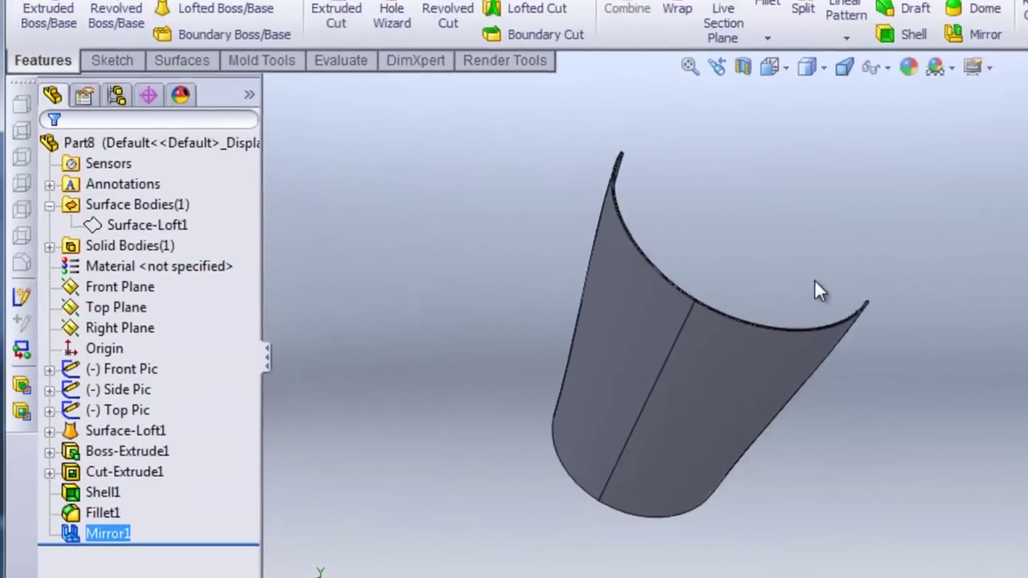
- Mirror the half basket's solid body about the Front Plane, clearing the preselected mirror feature from the features to mirror
{"action": "middle_click_drag", "start_coordinate": [814, 282], "coordinate": [883, 233]}
{"action": "left_click", "coordinate": [864, 105]}
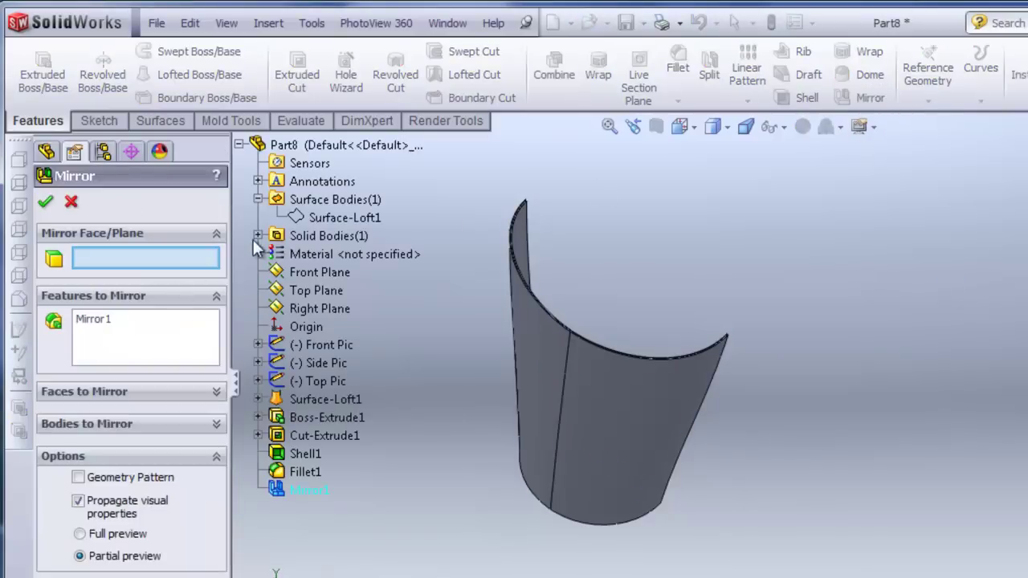
{"action": "left_click", "coordinate": [326, 273]}
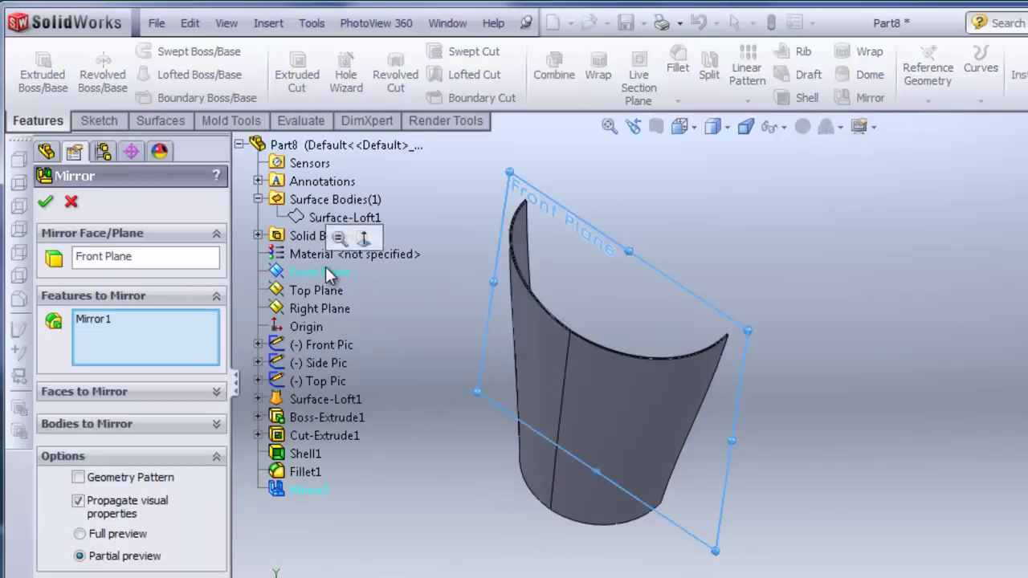
{"action": "right_click", "coordinate": [156, 331]}
{"action": "left_click", "coordinate": [182, 343]}
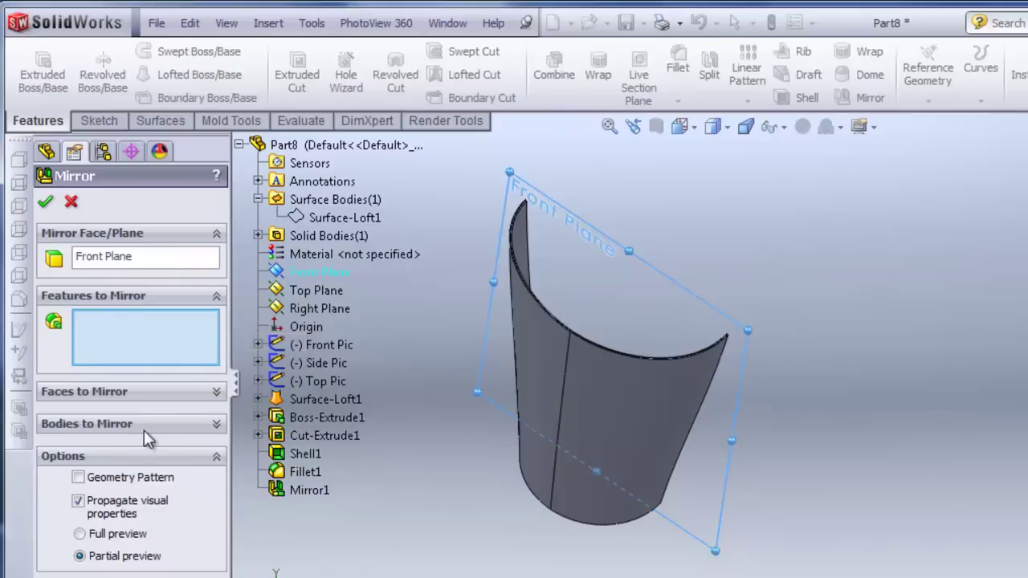
{"action": "left_click", "coordinate": [144, 425]}
{"action": "left_click", "coordinate": [622, 421]}
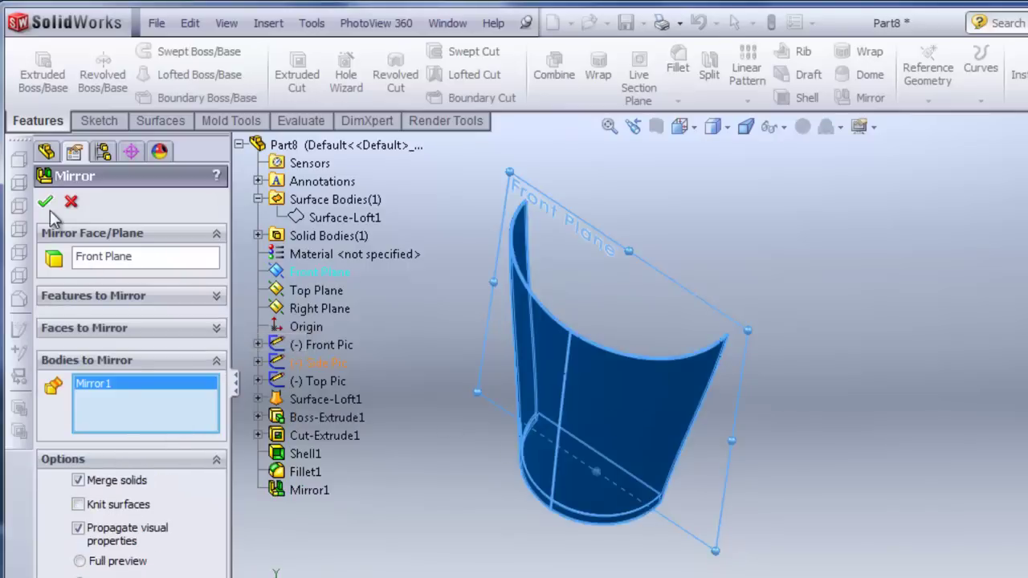
{"action": "key", "text": "Return"}
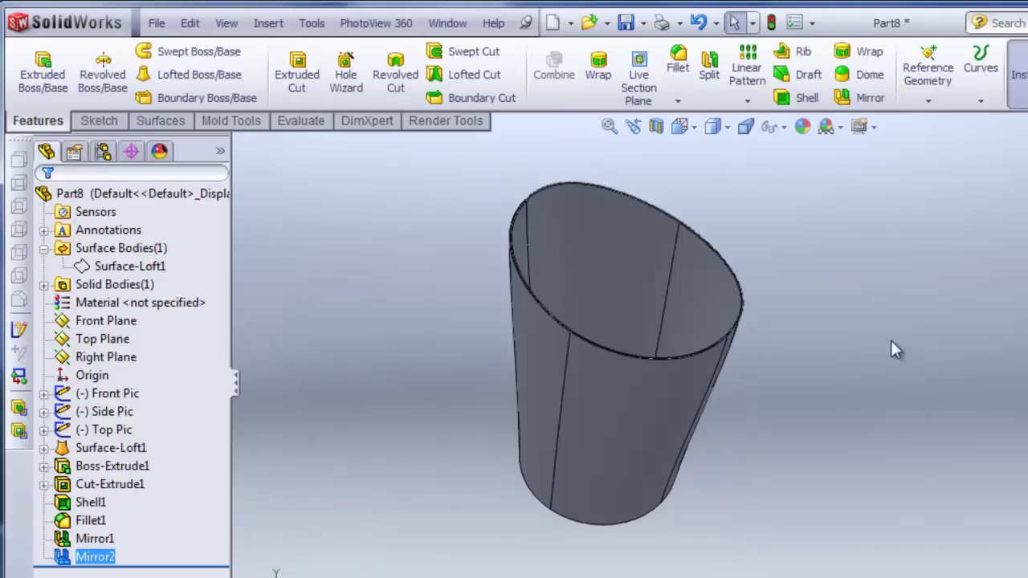
- Edit the whole part's appearance and apply polypropylene plastic from the Clear Plastic category
{"action": "middle_click_drag", "start_coordinate": [892, 349], "coordinate": [734, 354]}
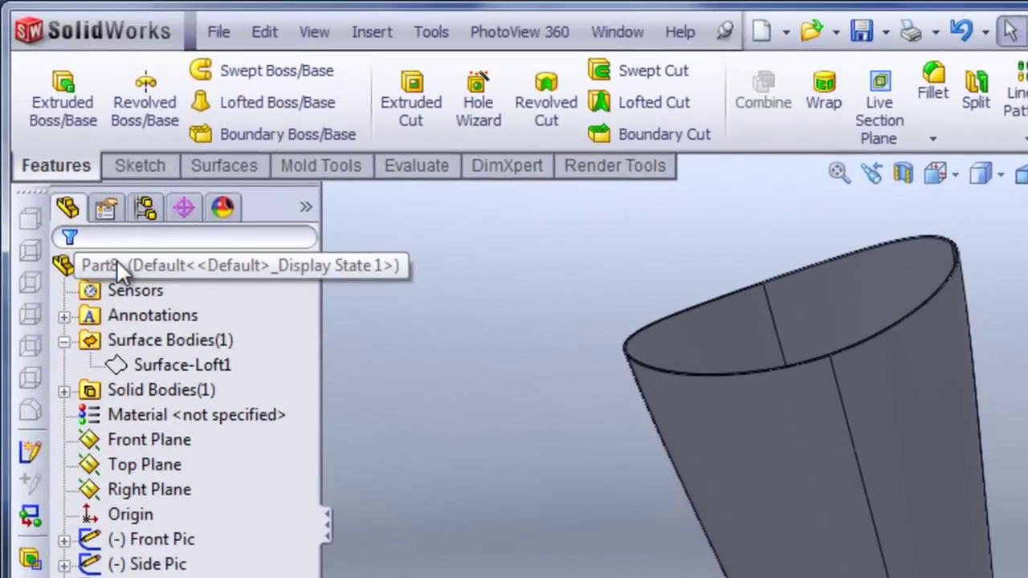
{"action": "right_click", "coordinate": [117, 259]}
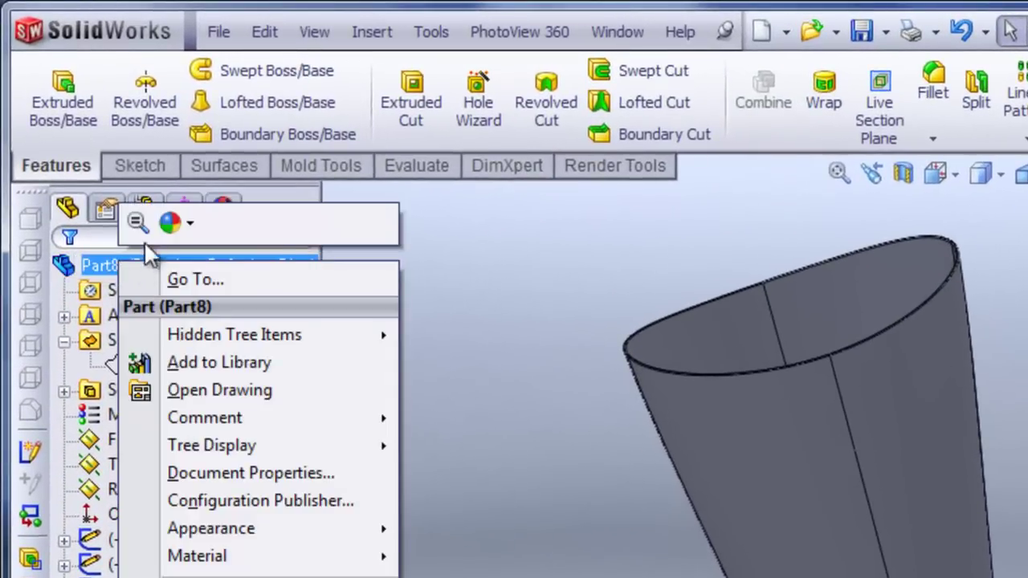
{"action": "left_click", "coordinate": [168, 224]}
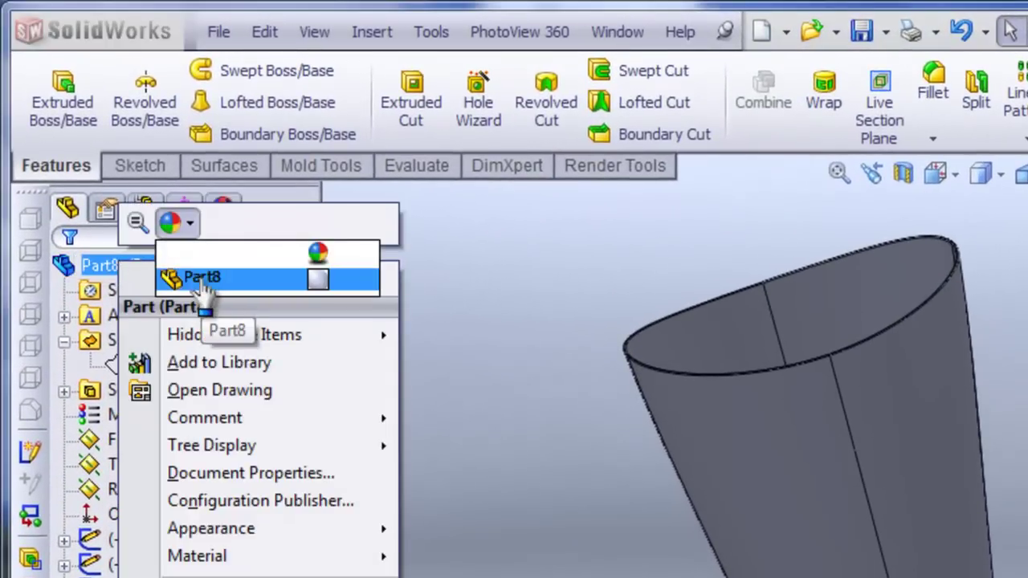
{"action": "left_click", "coordinate": [225, 280]}
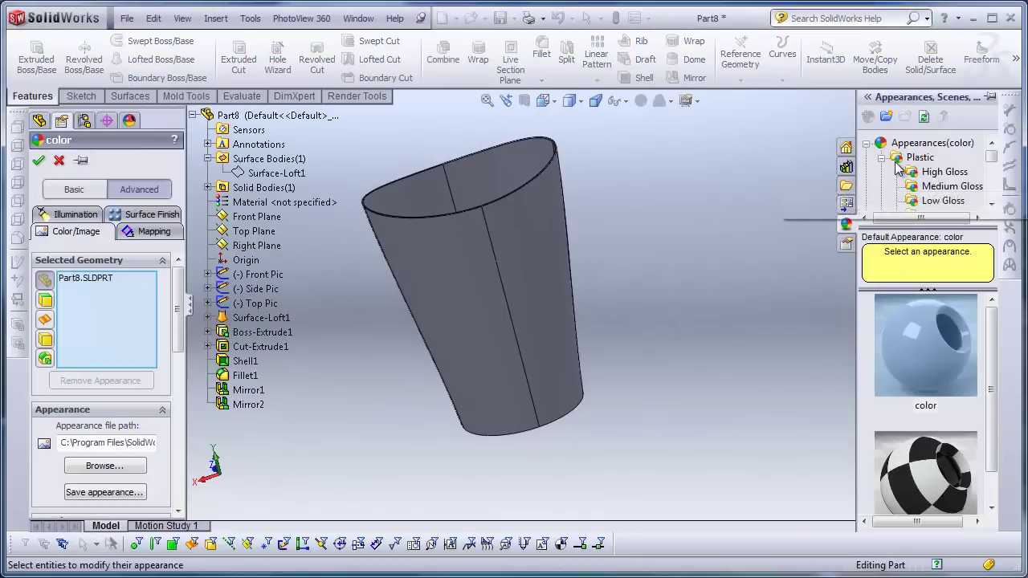
{"action": "left_click", "coordinate": [882, 158]}
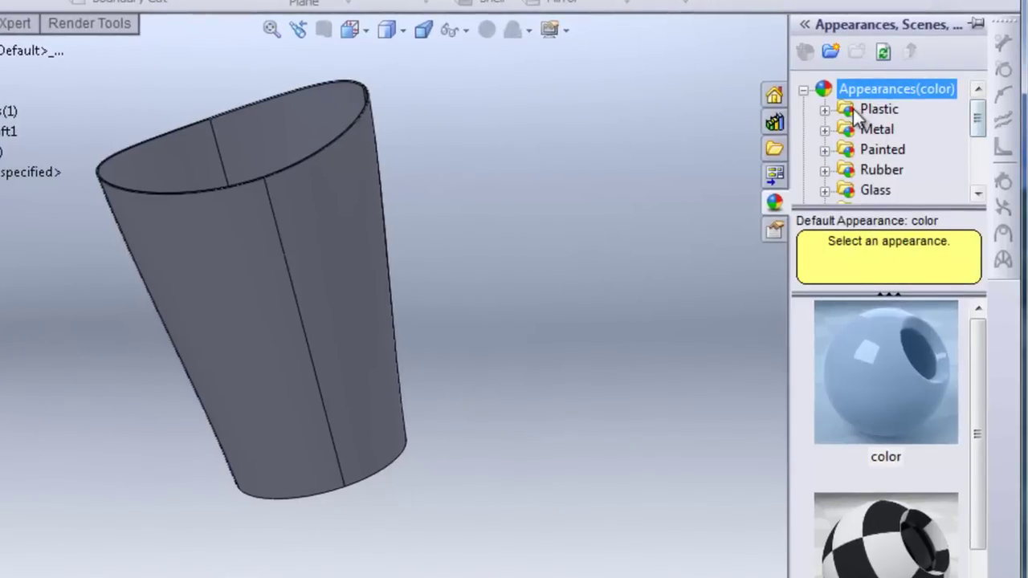
{"action": "left_click", "coordinate": [858, 113]}
{"action": "left_click", "coordinate": [824, 109]}
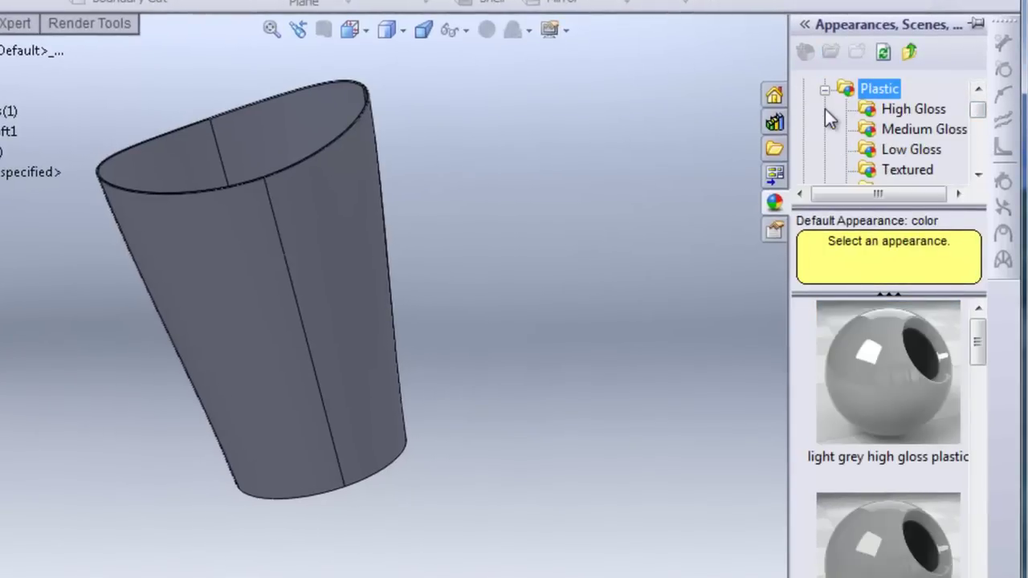
{"action": "left_click_drag", "start_coordinate": [980, 106], "coordinate": [979, 114]}
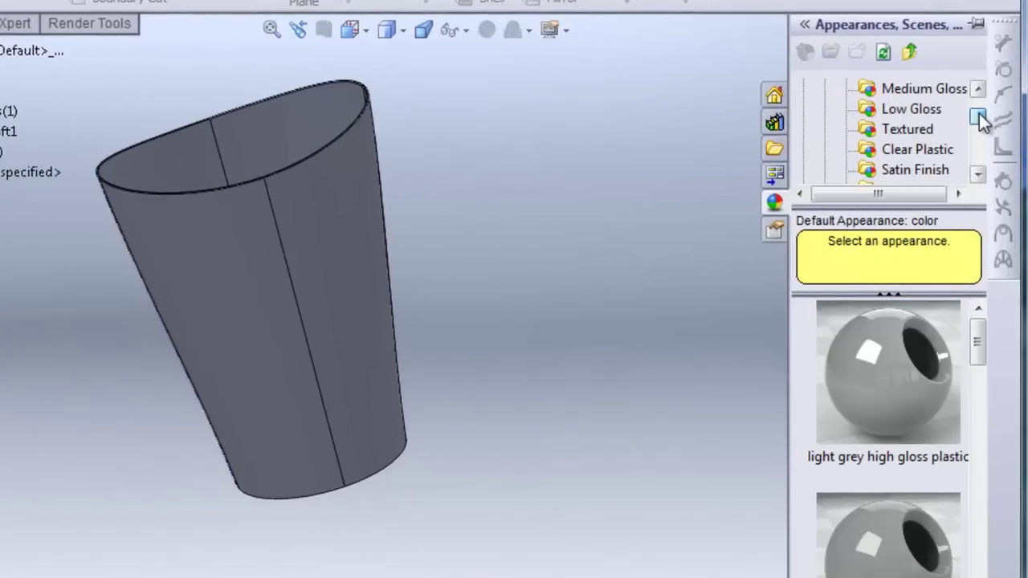
{"action": "left_click", "coordinate": [930, 150]}
{"action": "left_click_drag", "start_coordinate": [980, 359], "coordinate": [999, 471]}
{"action": "left_click", "coordinate": [946, 449]}
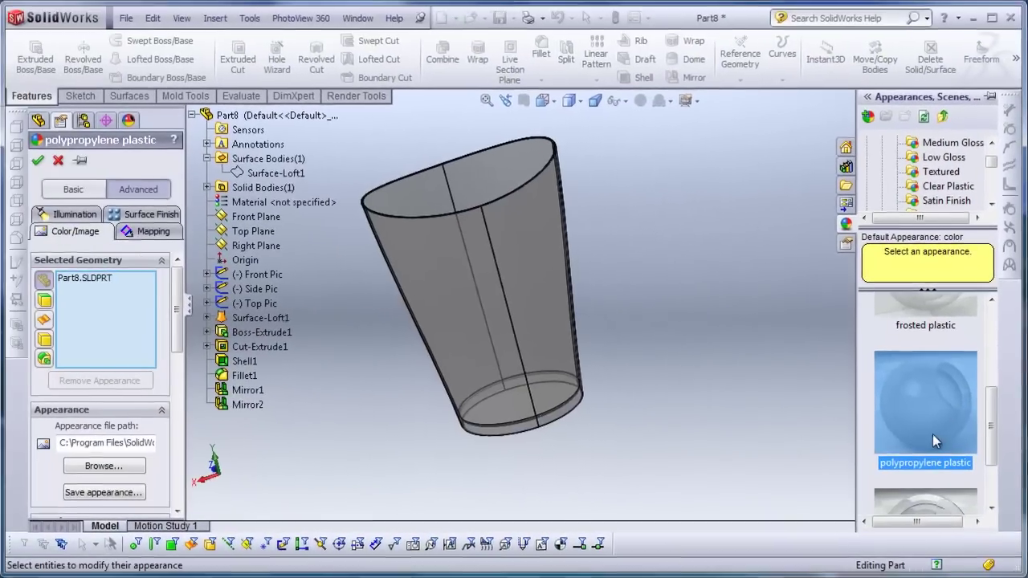
- Color the polypropylene plastic light green, starting from the pale green standard swatch and deepening it to a red value of 171
{"action": "middle_click_drag", "start_coordinate": [432, 317], "coordinate": [572, 315]}
{"action": "middle_click_drag", "start_coordinate": [655, 308], "coordinate": [665, 300]}
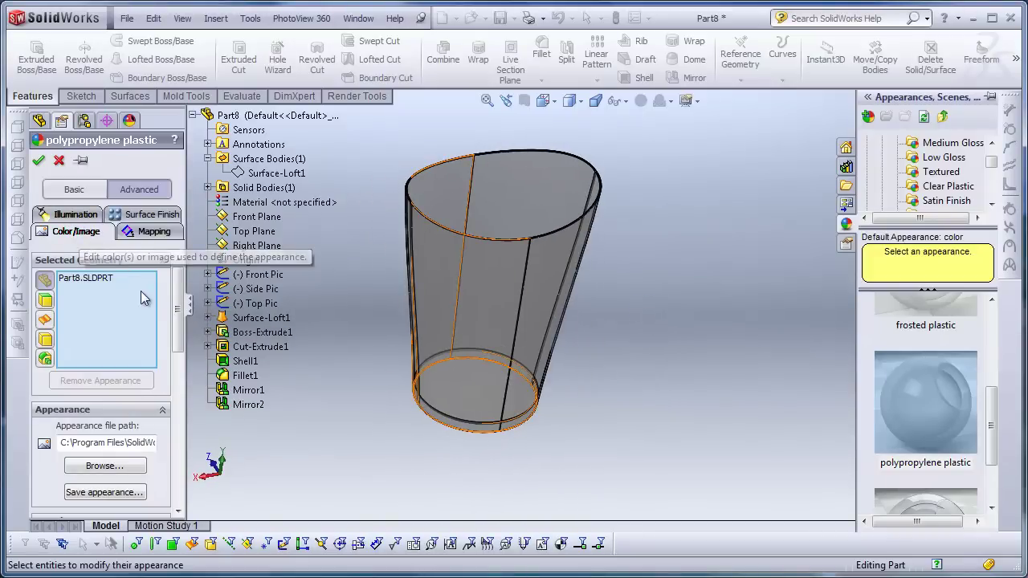
{"action": "left_click", "coordinate": [180, 375]}
{"action": "left_click_drag", "start_coordinate": [180, 375], "coordinate": [180, 384]}
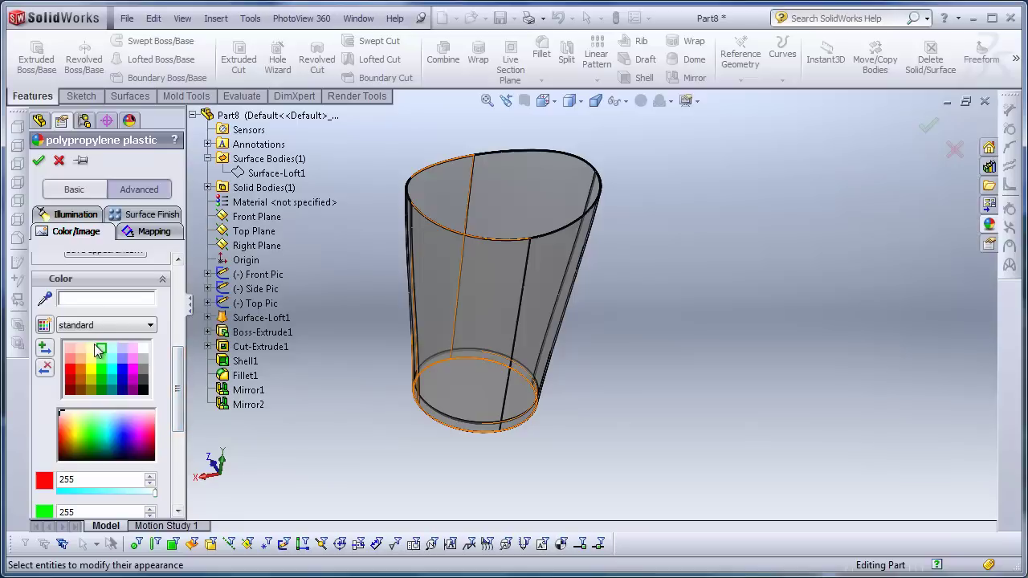
{"action": "left_click", "coordinate": [102, 352]}
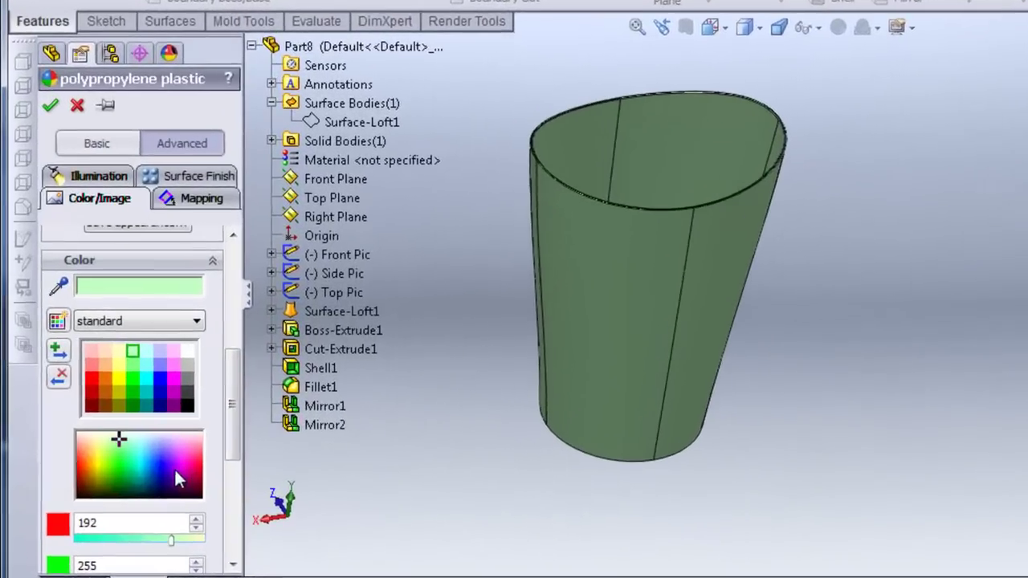
{"action": "left_click_drag", "start_coordinate": [142, 470], "coordinate": [120, 445]}
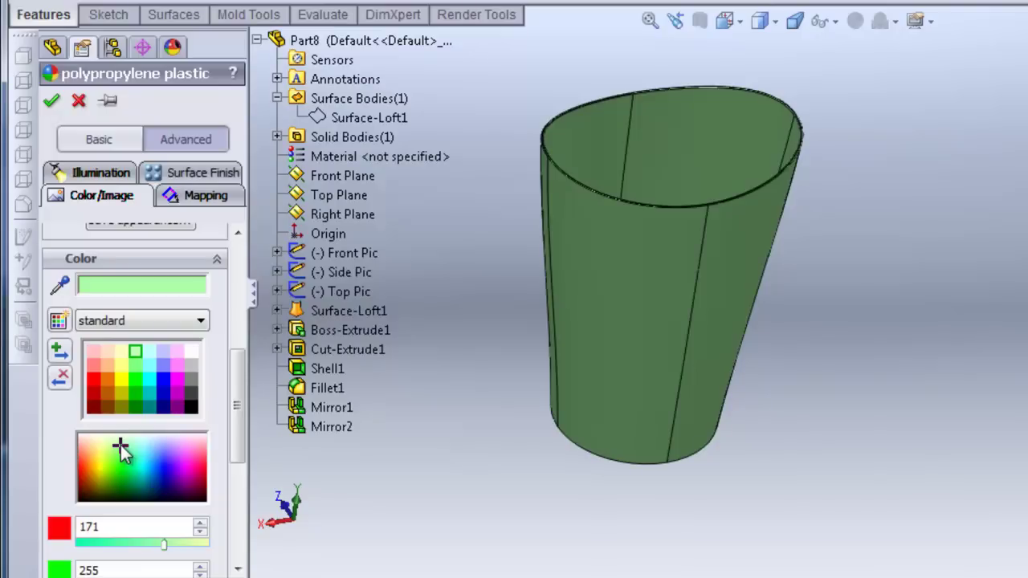
- Set the plastic's transparent amount to 0.60 in its illumination settings and accept the appearance
{"action": "left_click", "coordinate": [102, 173]}
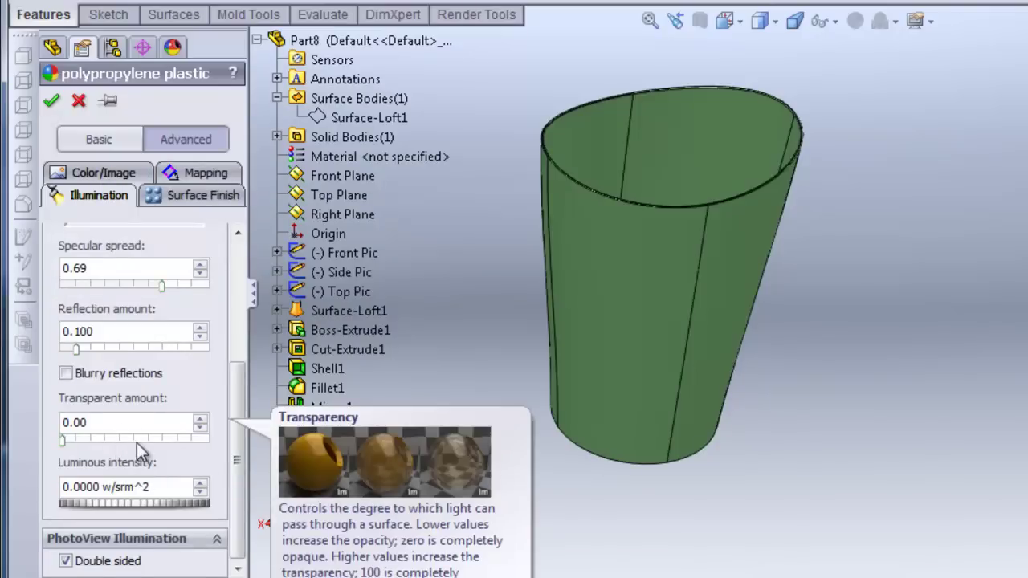
{"action": "left_click", "coordinate": [152, 437]}
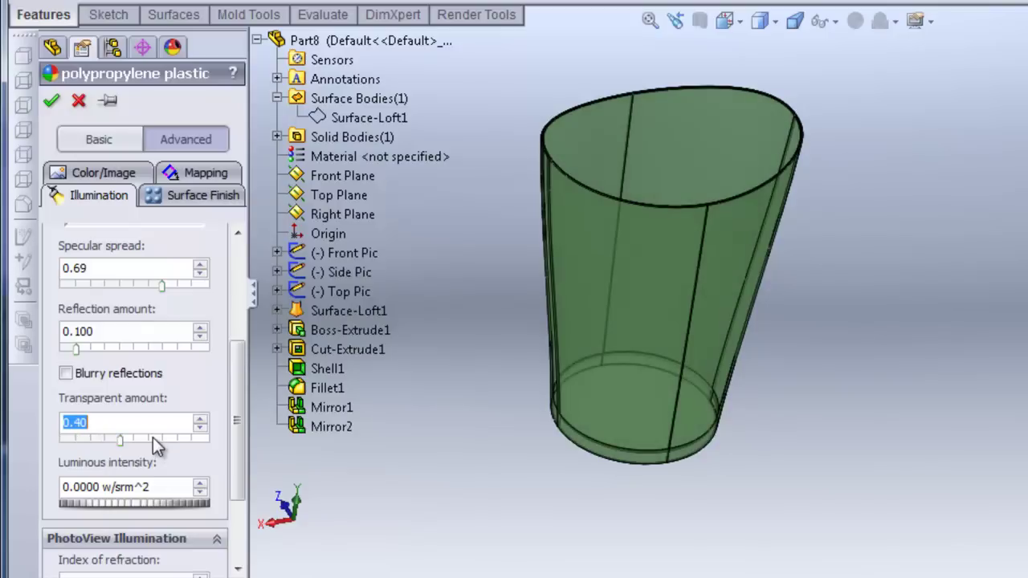
{"action": "left_click", "coordinate": [152, 437]}
{"action": "left_click", "coordinate": [153, 437]}
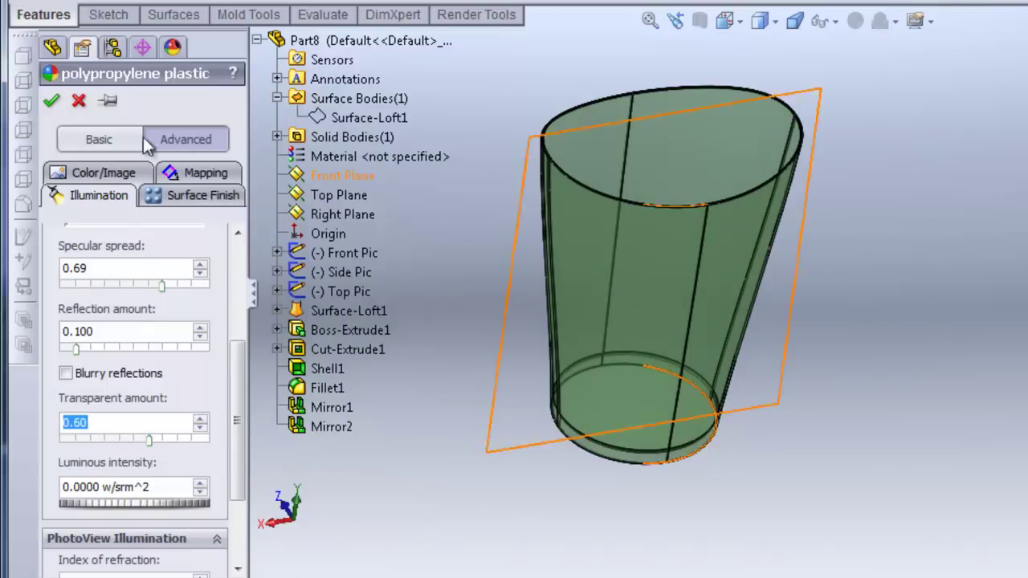
{"action": "left_click", "coordinate": [58, 102]}
- Display the basket shaded without edges and turn on the perspective view
{"action": "middle_click_drag", "start_coordinate": [907, 225], "coordinate": [824, 457]}
{"action": "left_click", "coordinate": [776, 24]}
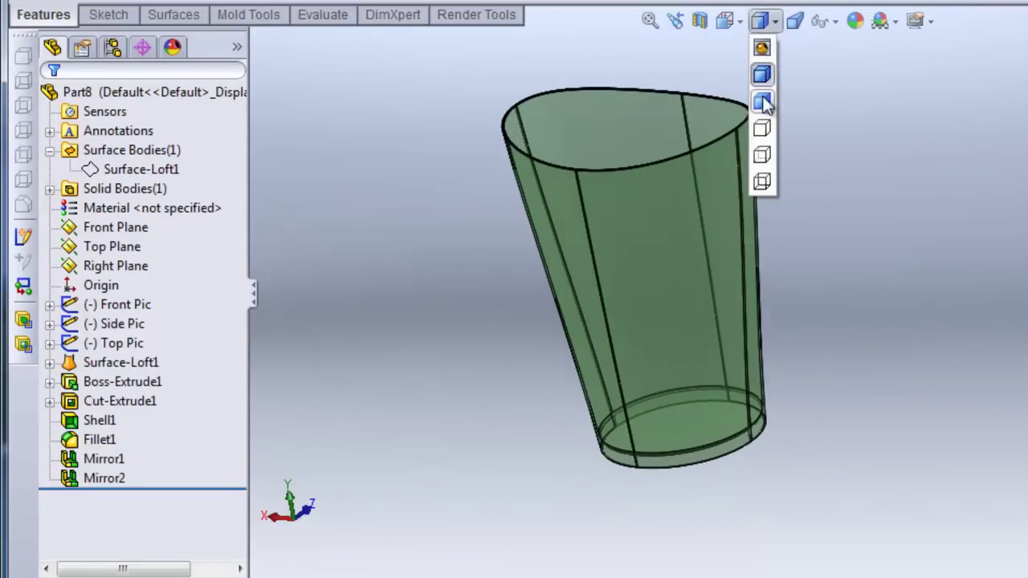
{"action": "left_click", "coordinate": [762, 102]}
{"action": "mouse_move", "coordinate": [768, 120]}
{"action": "middle_mouse_down"}
{"action": "mouse_move", "coordinate": [741, 134]}
{"action": "mouse_move", "coordinate": [867, 136]}
{"action": "mouse_move", "coordinate": [859, 169]}
{"action": "mouse_move", "coordinate": [910, 165]}
{"action": "mouse_move", "coordinate": [780, 184]}
{"action": "middle_mouse_up"}
{"action": "left_click", "coordinate": [797, 24]}
{"action": "scroll", "coordinate": [630, 185], "scroll_direction": "down", "scroll_amount": 2}
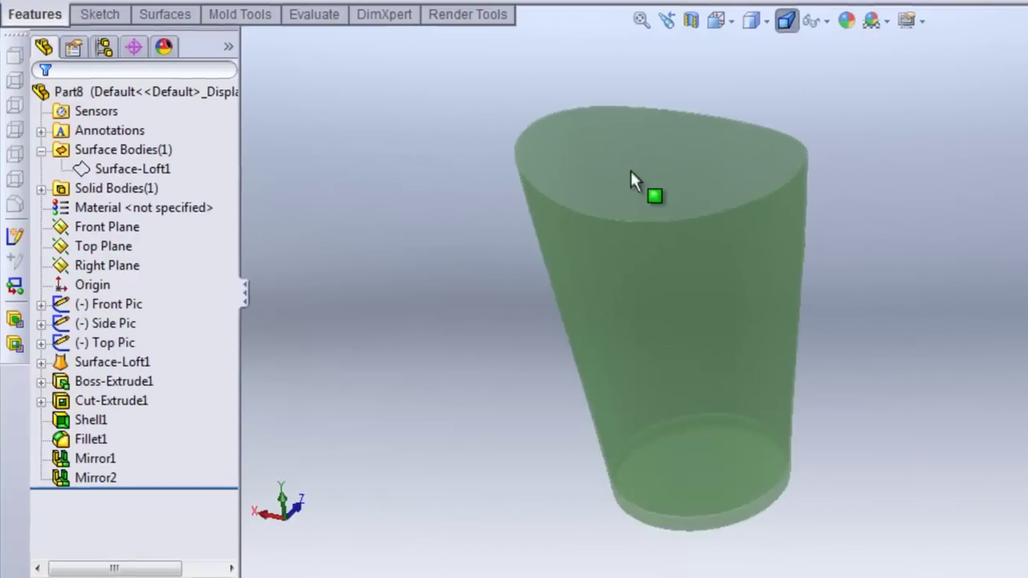
{"action": "scroll", "coordinate": [763, 273], "scroll_direction": "up", "scroll_amount": 2}
- Turn on shadows in shaded mode so the basket casts a shadow beneath its base
{"action": "left_click", "coordinate": [808, 18]}
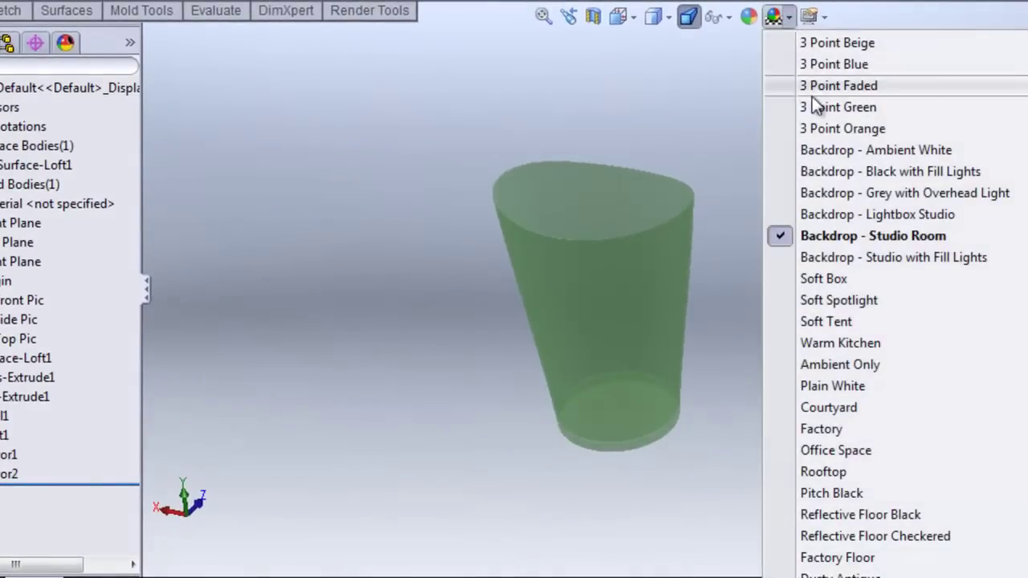
{"action": "left_click", "coordinate": [823, 17]}
{"action": "left_click", "coordinate": [835, 40]}
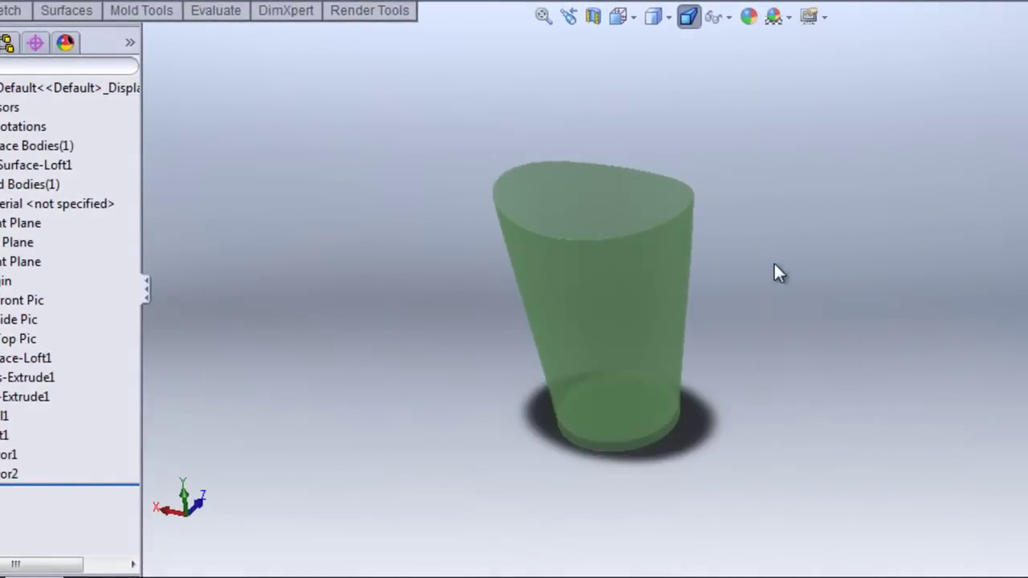